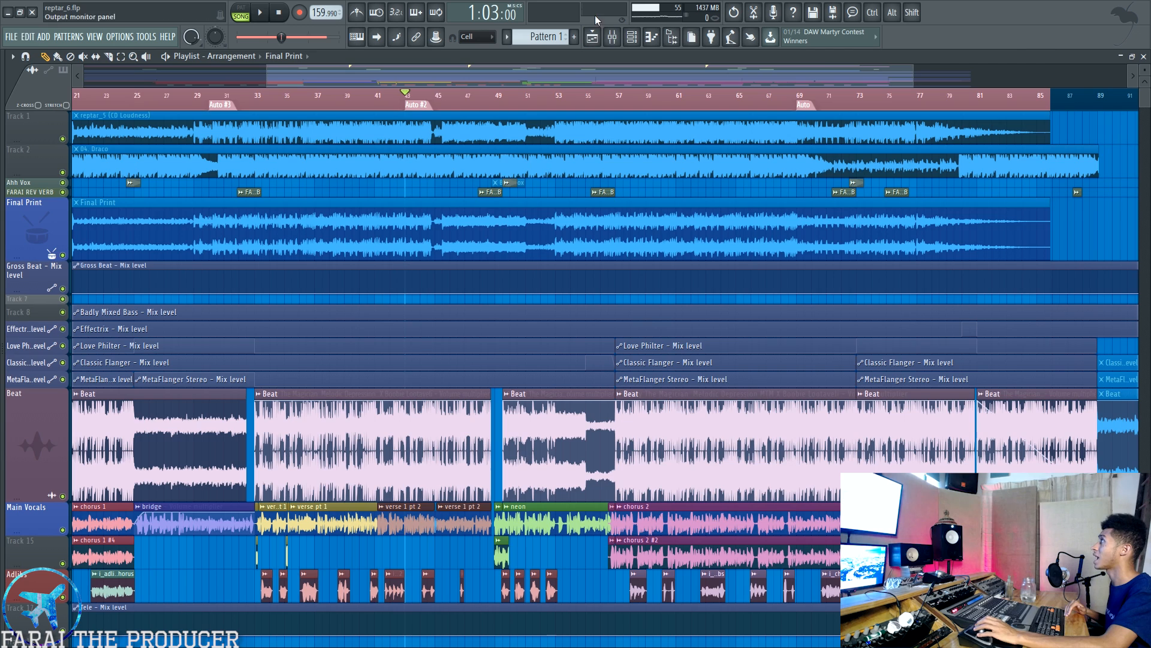
Open the mixer and inspect the SAND2PRE4 plugin on the Master track.
left_click(612, 37)
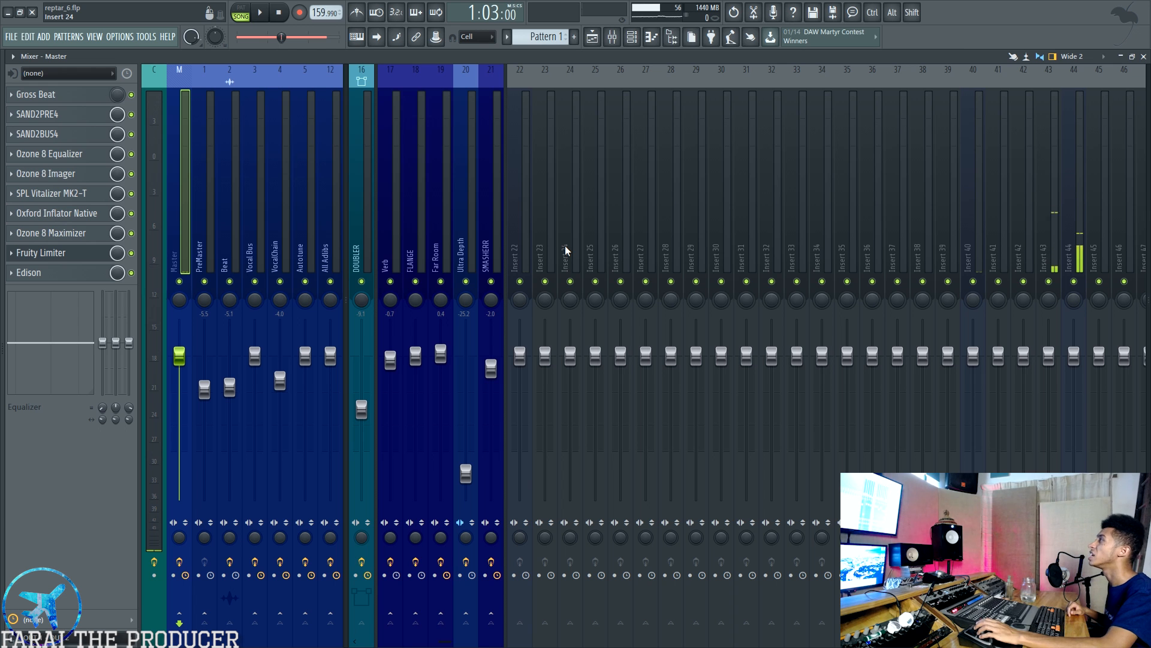
scroll(565, 246, "up", 5)
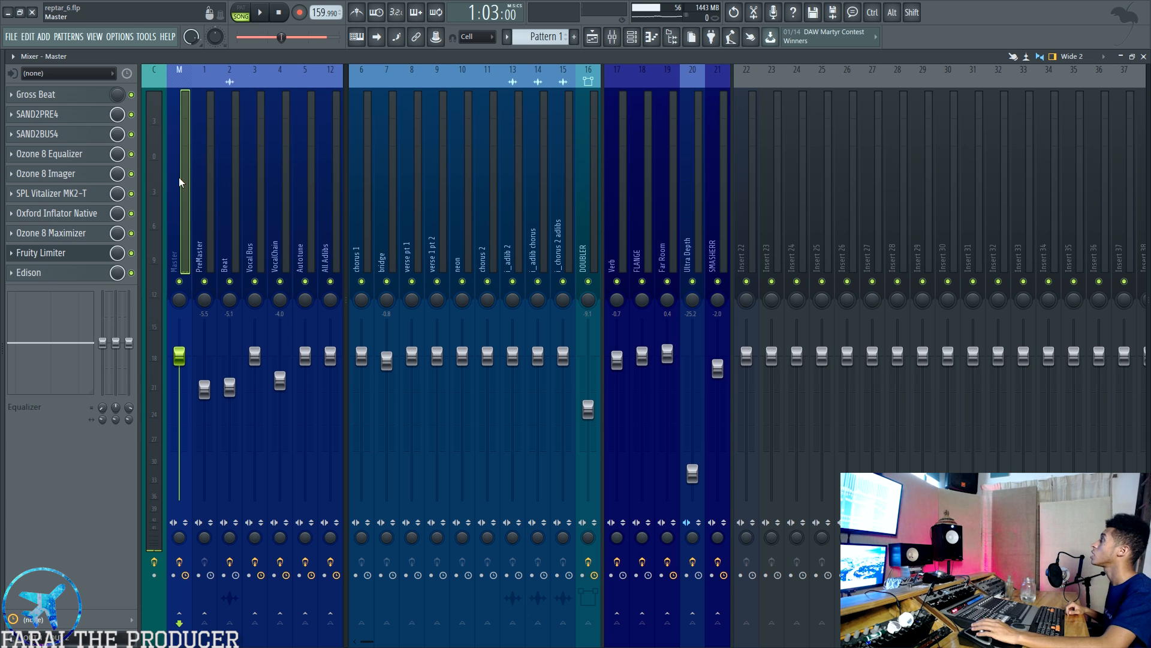
left_click(70, 120)
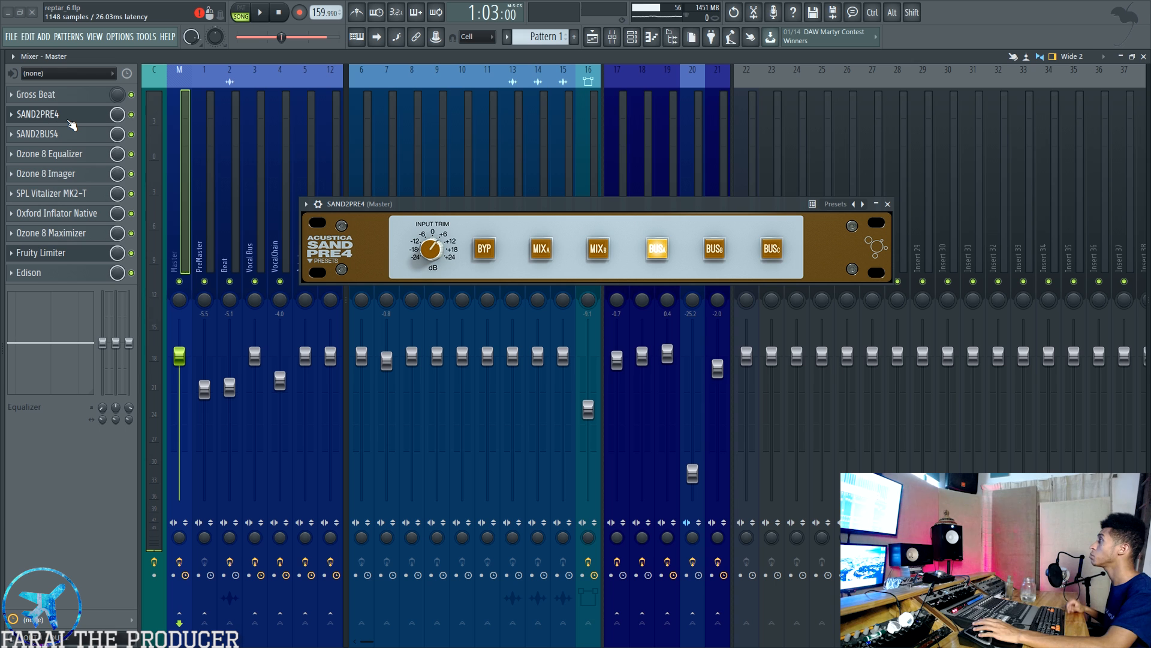
left_click(69, 123)
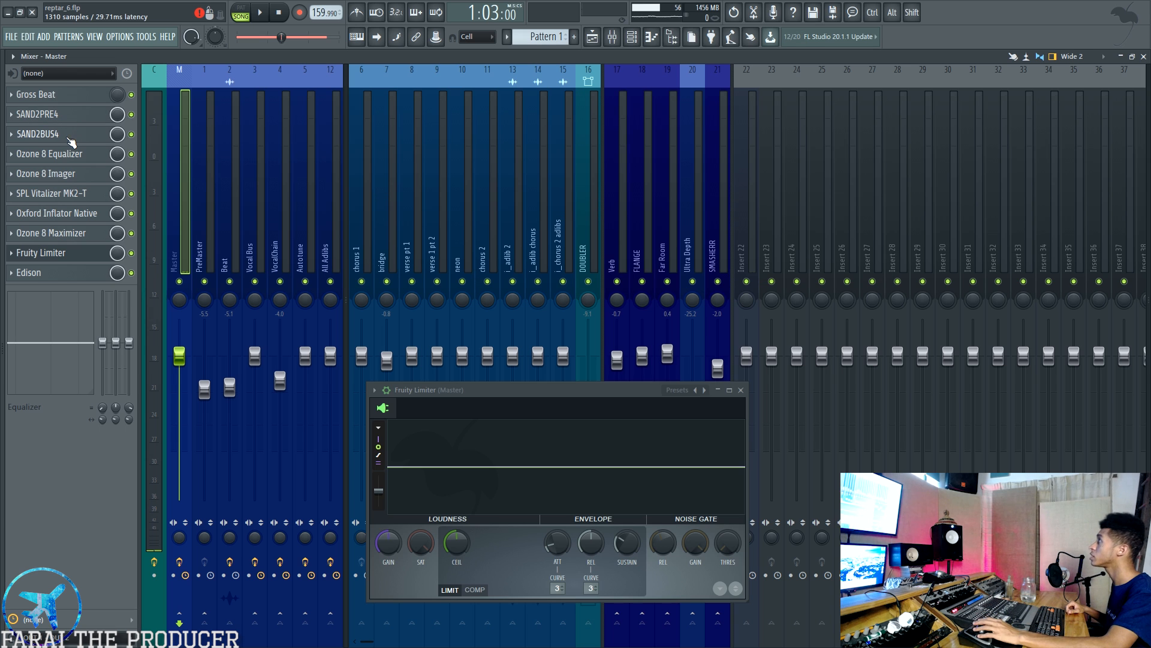
Check the Fruity Limiter and the SAND2BUS4 compressor settings on the Master track.
left_click(87, 257)
left_click(87, 258)
left_click(87, 259)
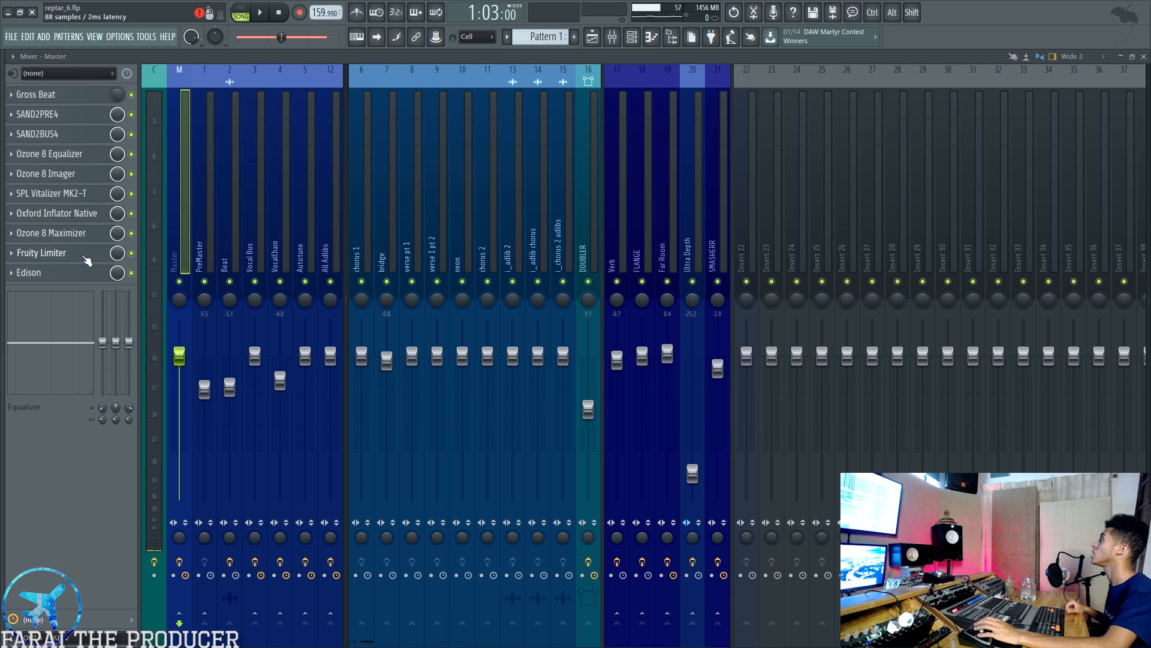
left_click(78, 138)
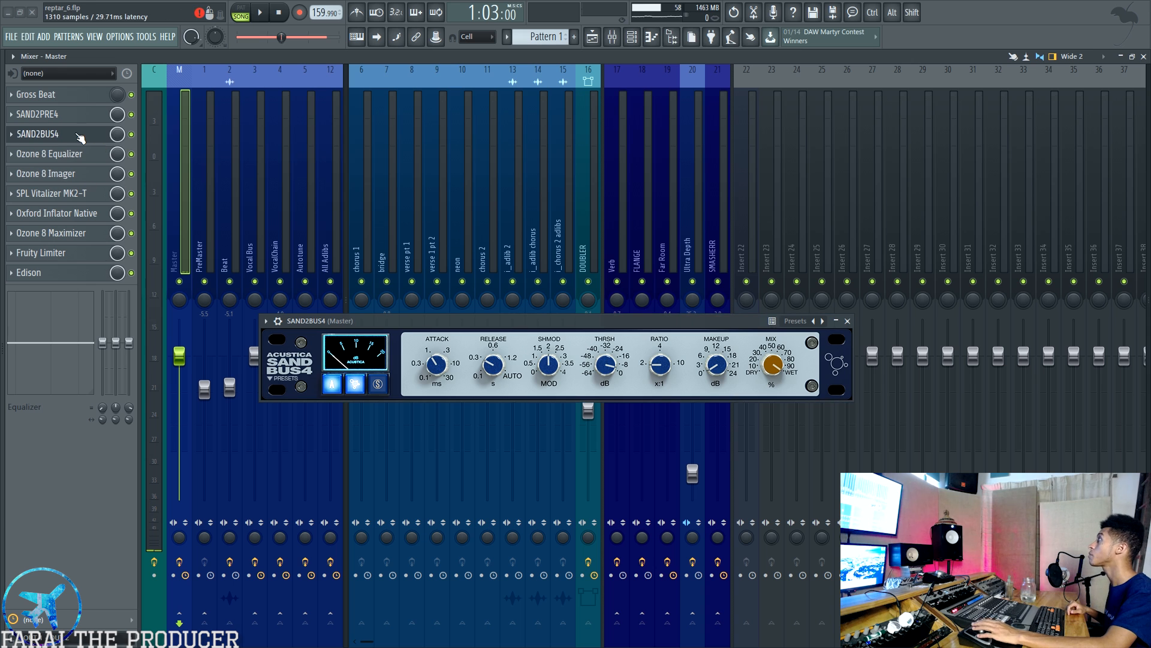
left_click(78, 137)
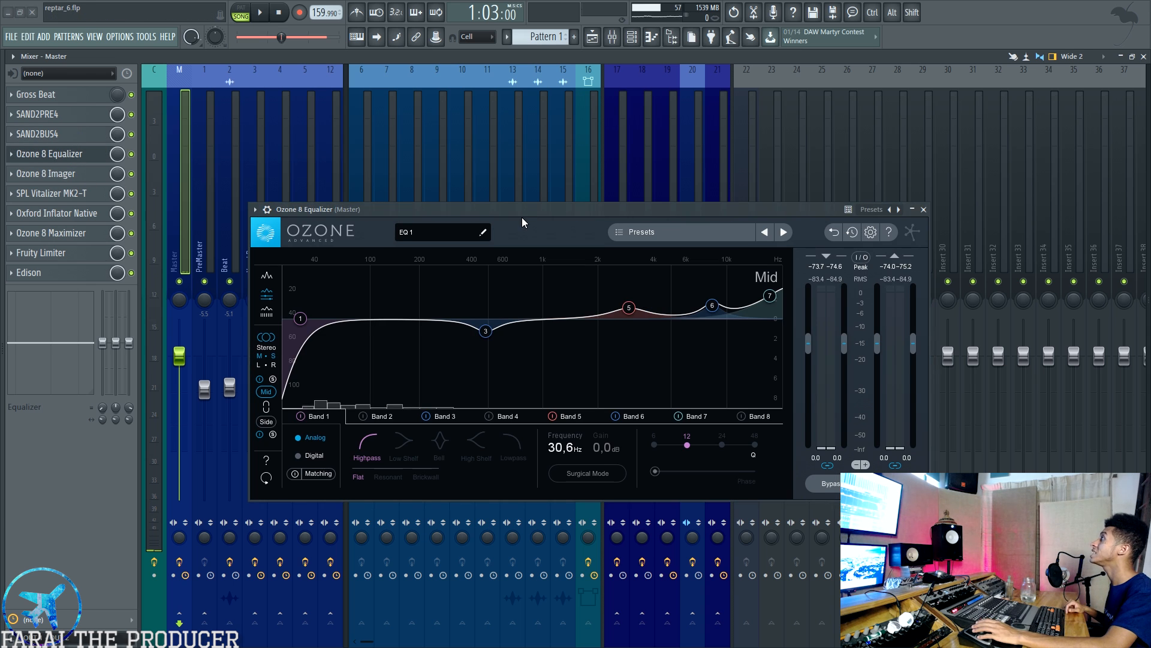
Review the Mid and Side curves in Ozone 8 Equalizer and the band widths in Ozone 8 Imager, closing both plugins.
left_click_drag(520, 210, 513, 180)
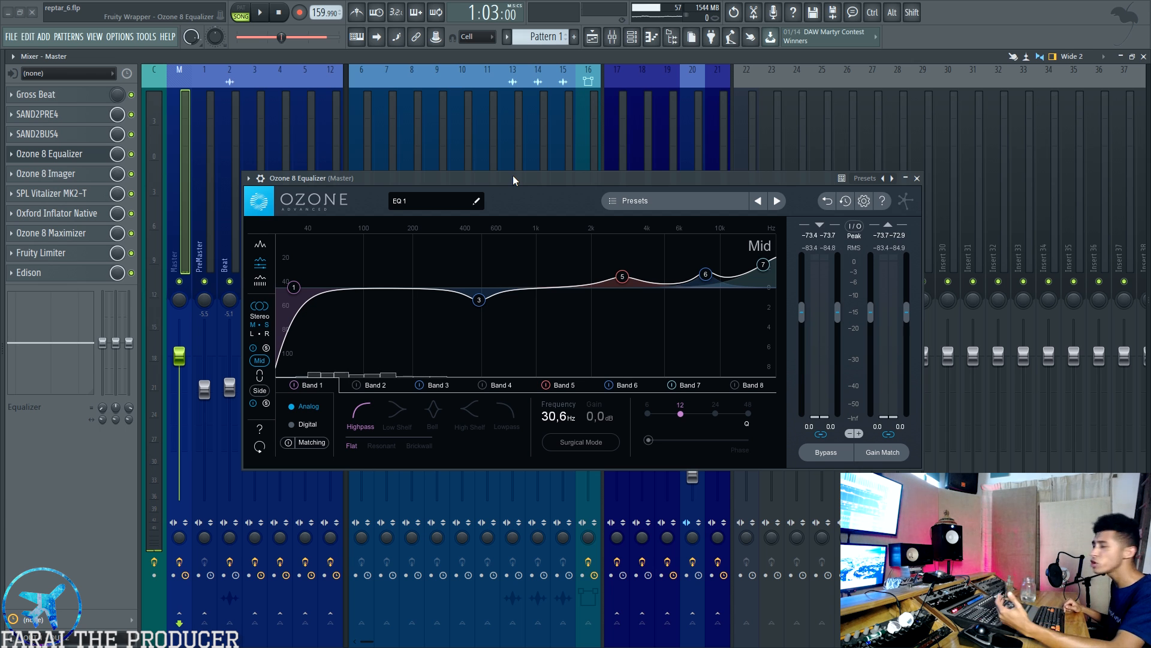
left_click(259, 391)
left_click(266, 361)
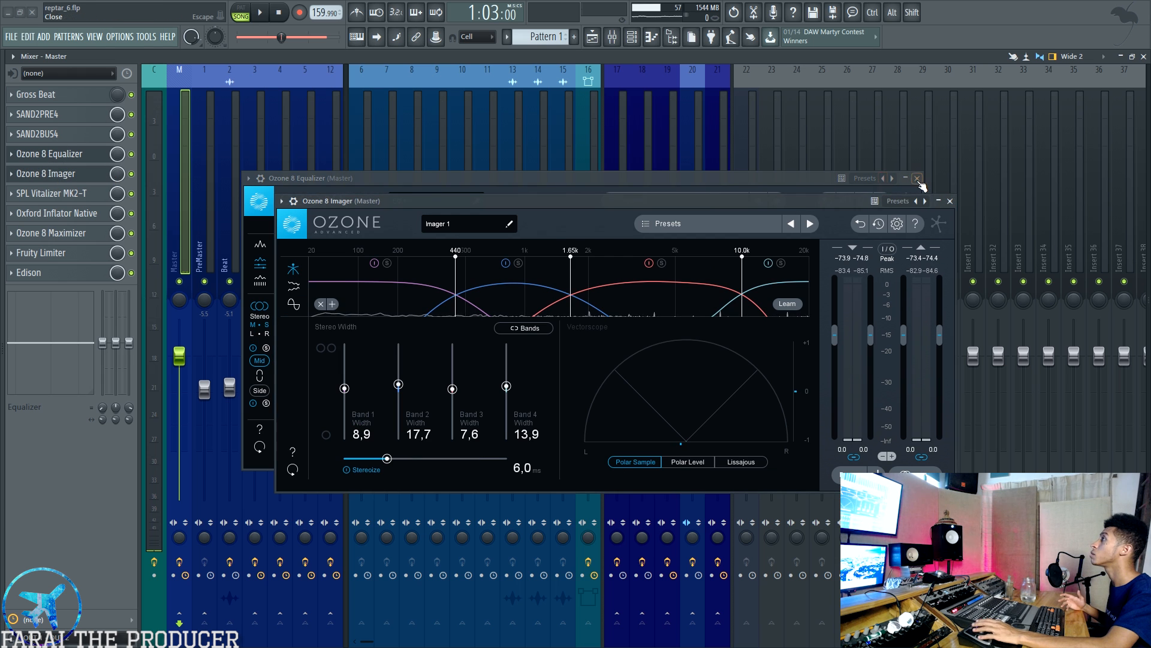
left_click(917, 179)
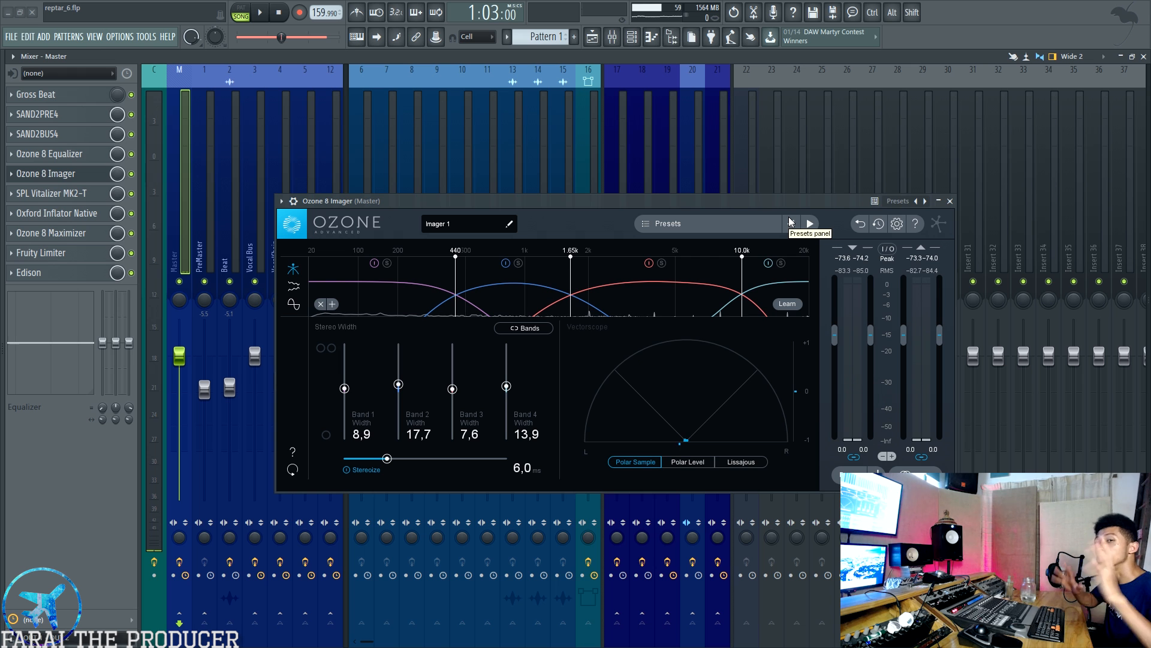
left_click(951, 201)
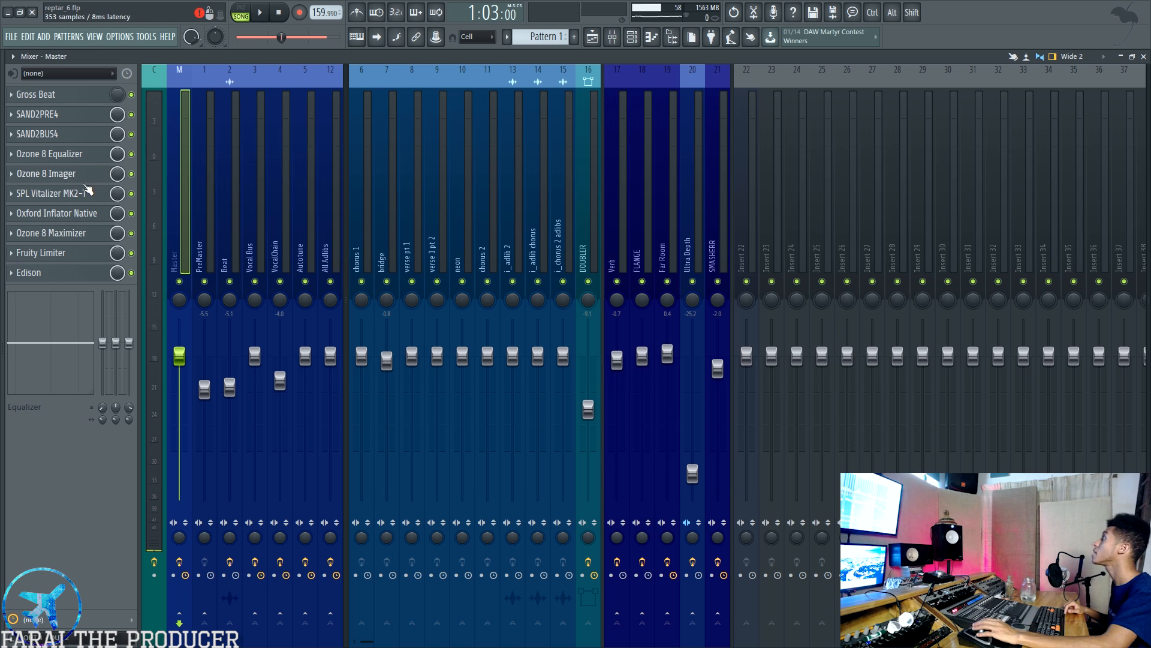
Review the SPL Vitalizer MK2-T and Oxford Inflator Native settings on the Master track, closing each plugin.
left_click(78, 195)
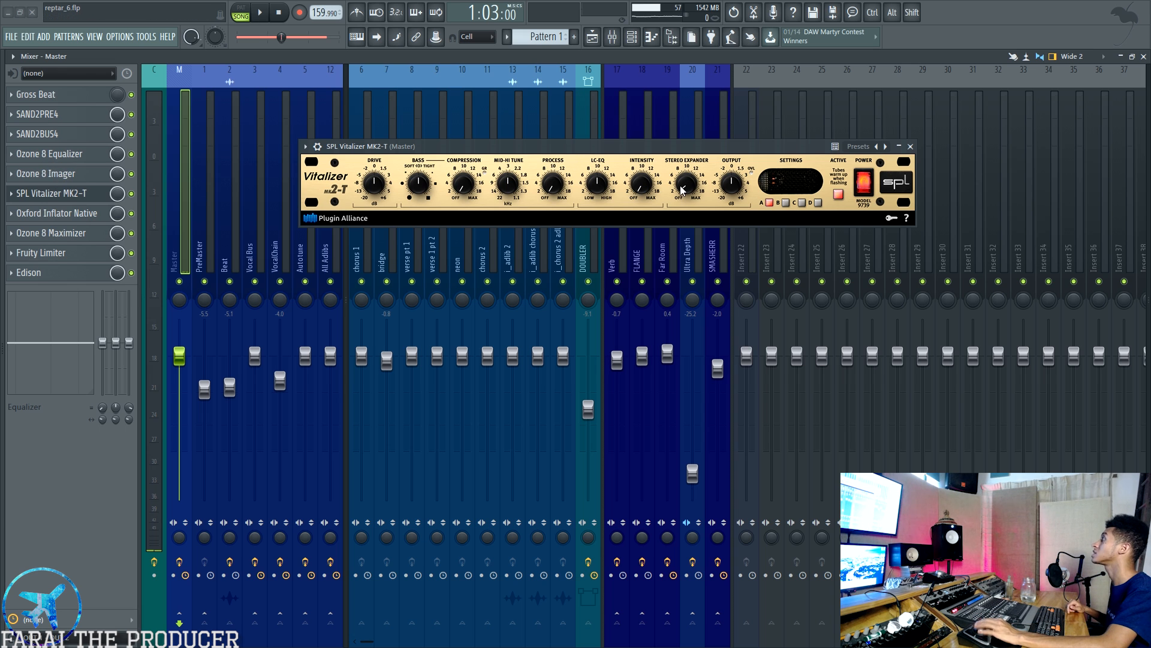
left_click(910, 147)
left_click(57, 213)
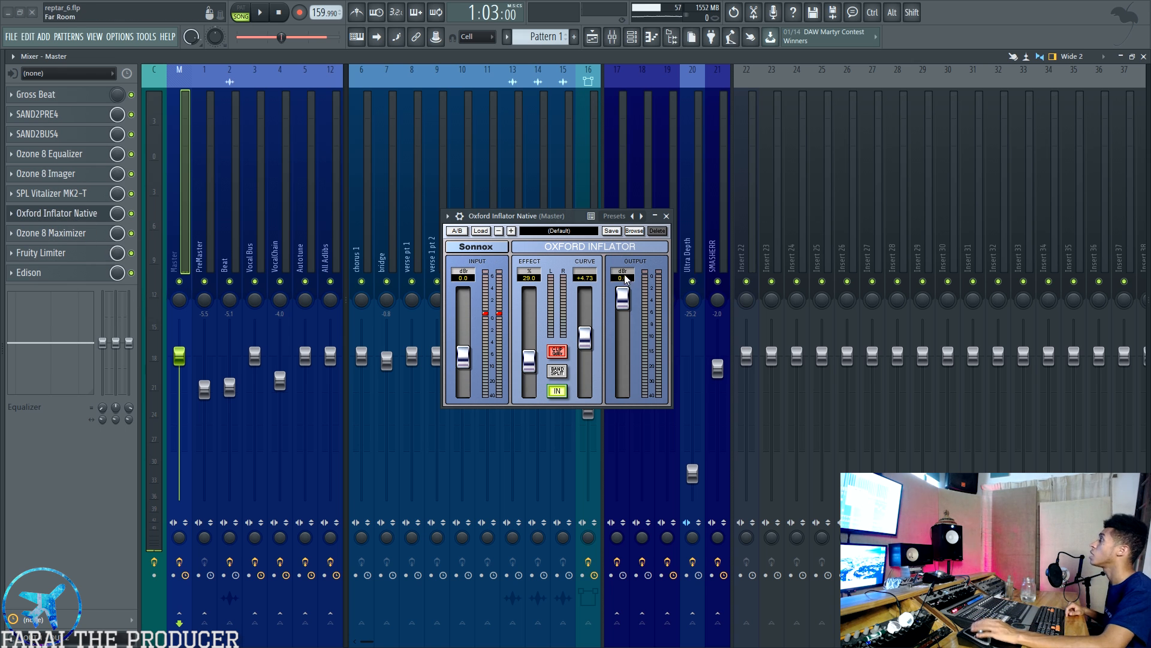
left_click_drag(572, 218, 551, 180)
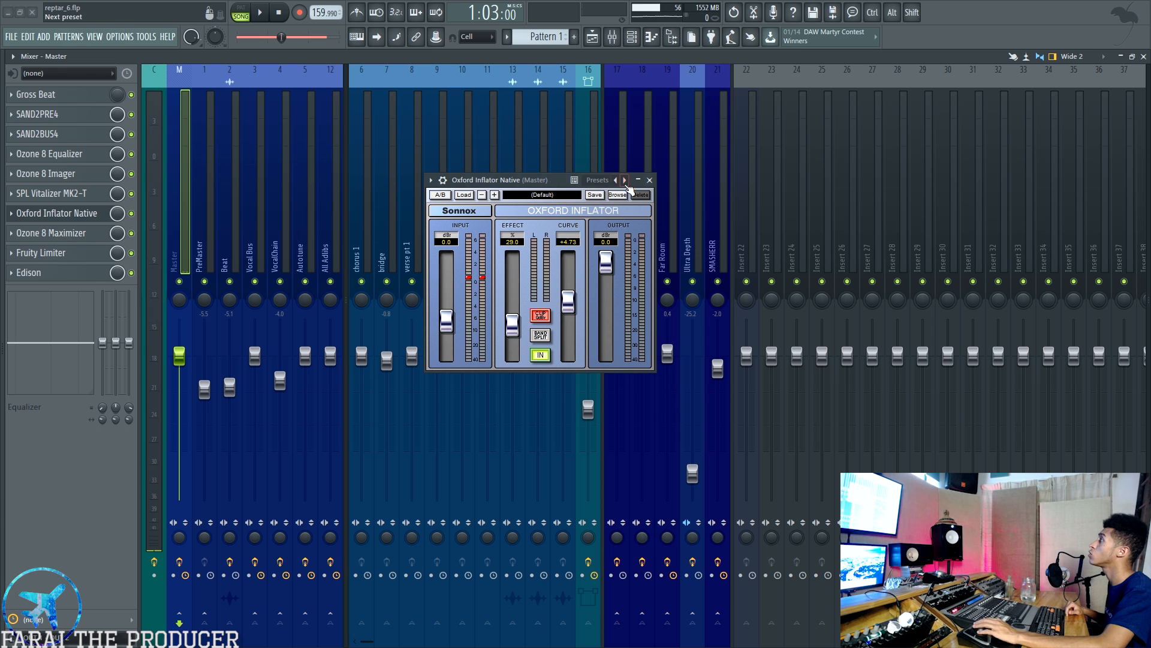
left_click(651, 181)
Examine Ozone 8 Maximizer alongside the Fruity Limiter on the Master track, then close both plugins.
left_click(146, 159)
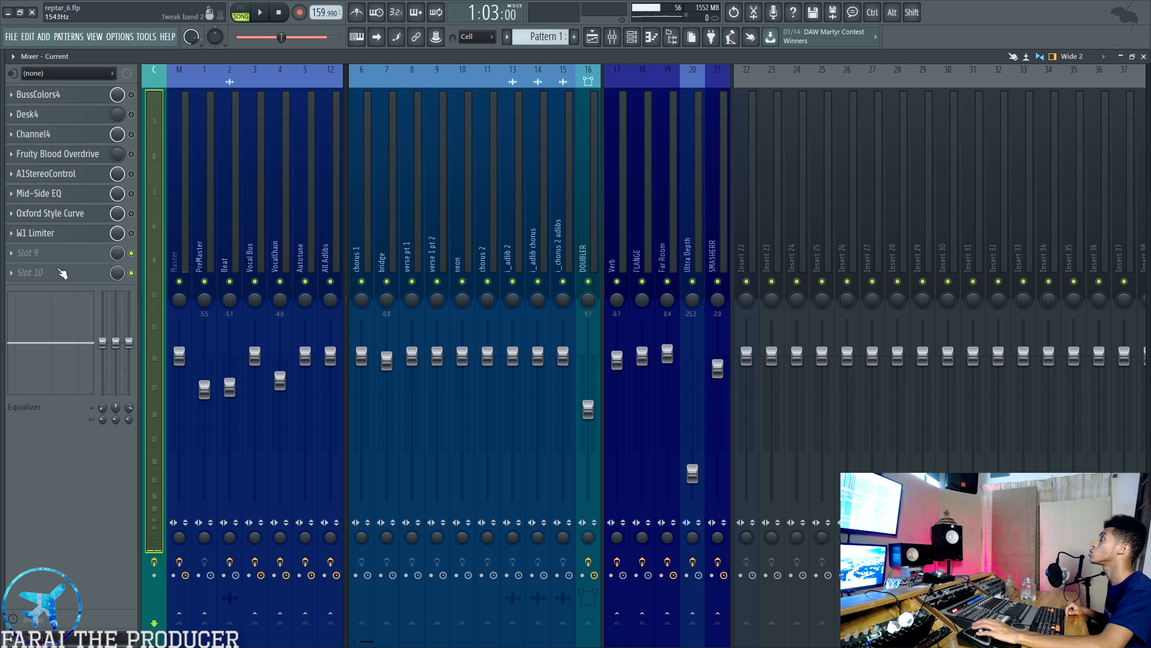
left_click(186, 170)
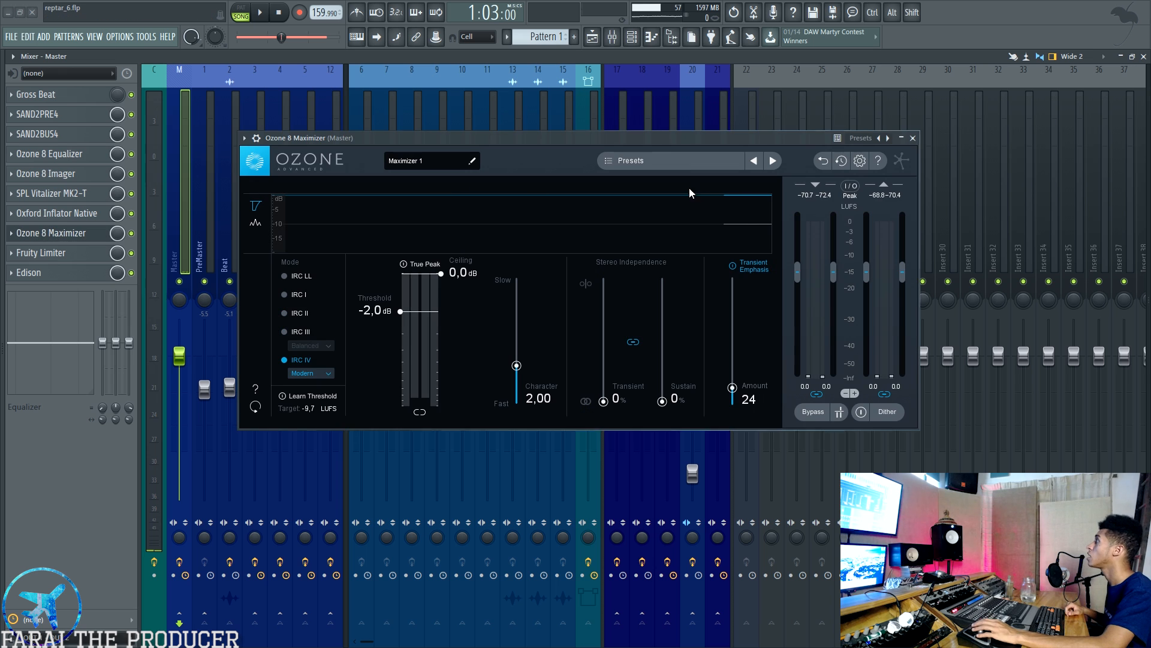
left_click(75, 252)
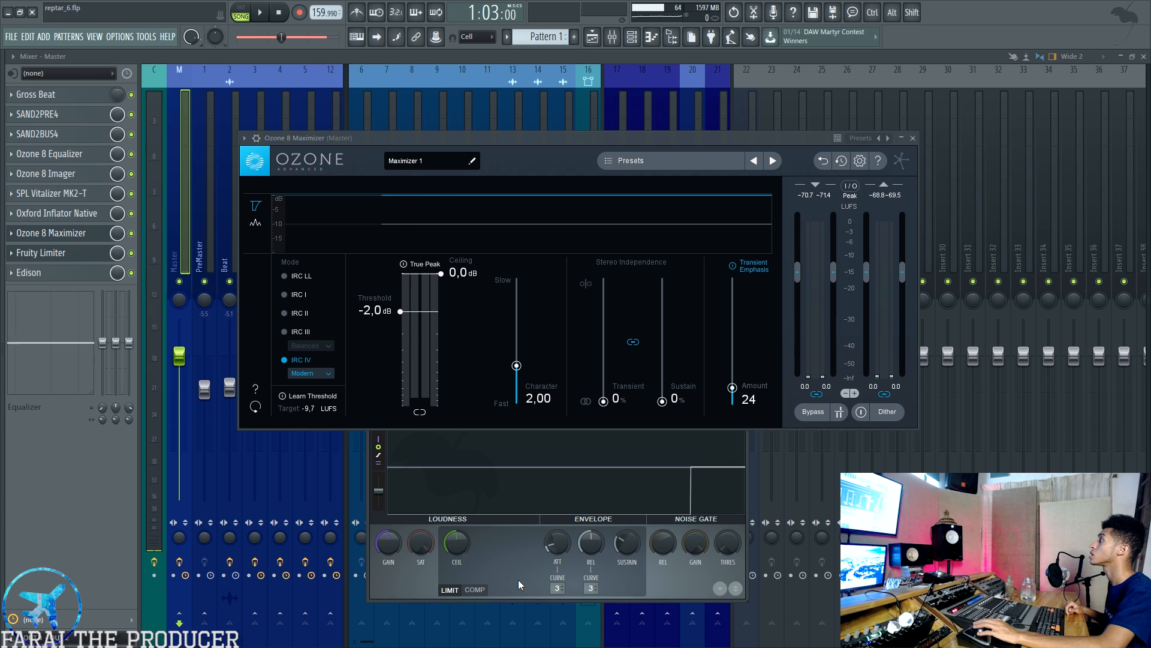
left_click_drag(631, 139, 626, 92)
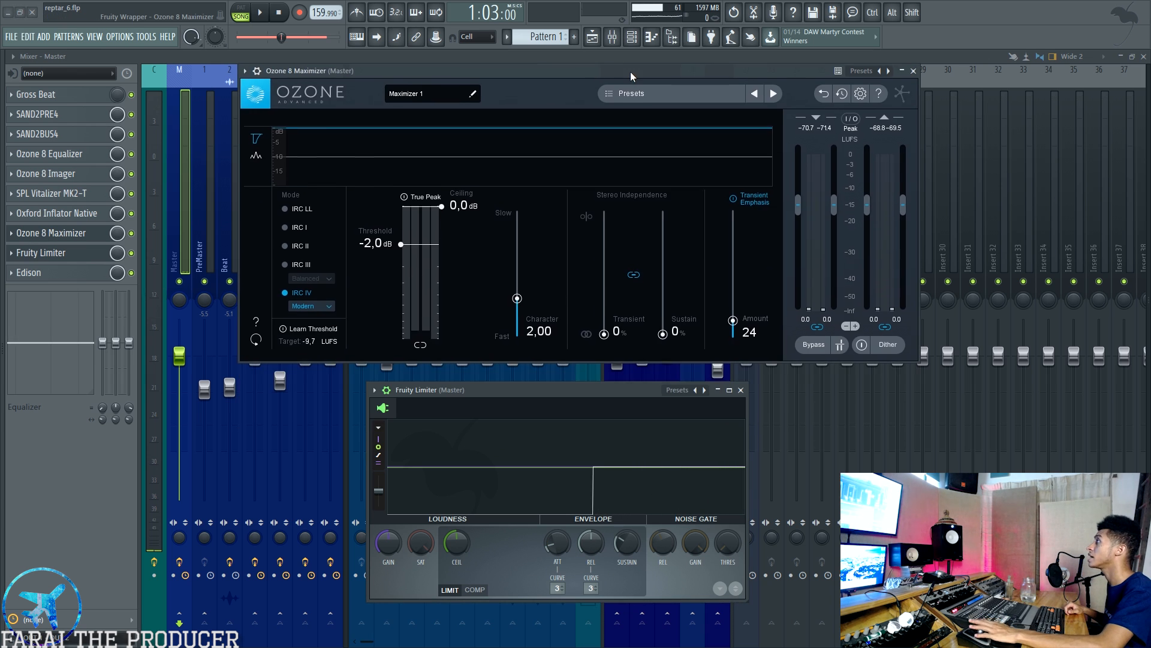
left_click(398, 103)
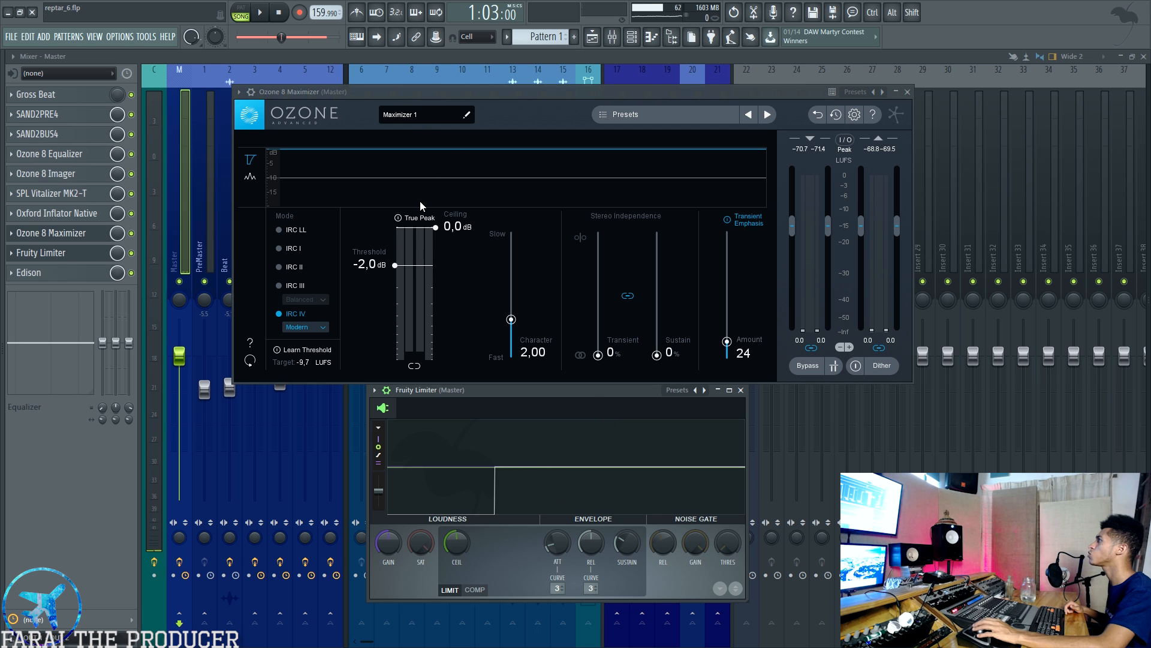
left_click(741, 390)
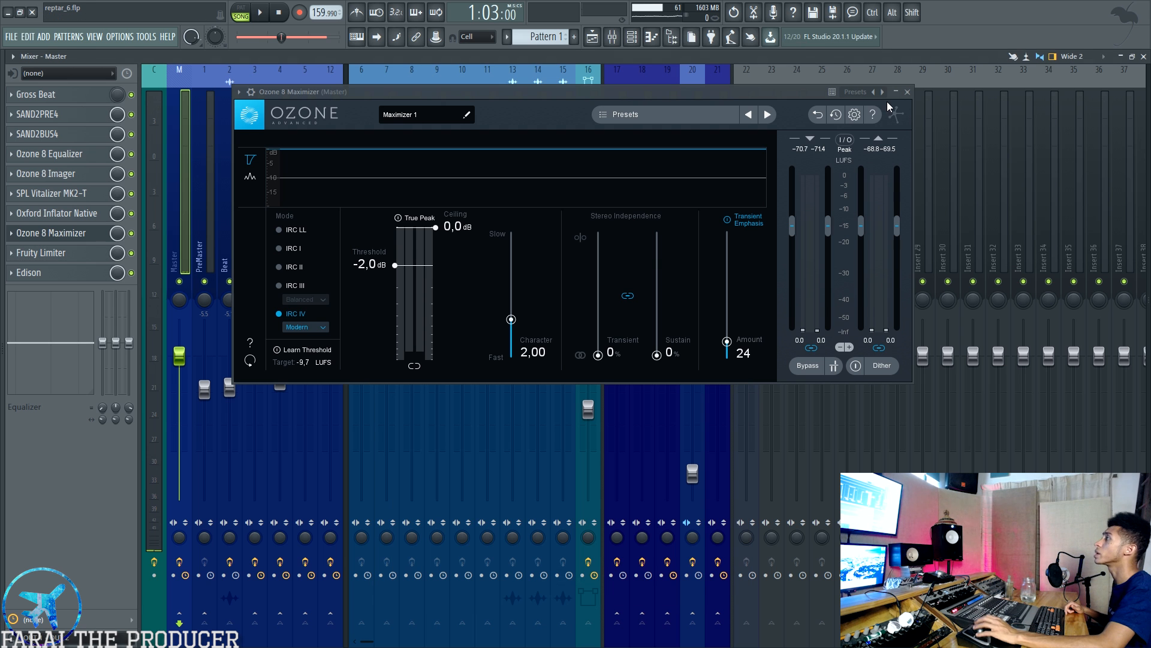
left_click(907, 92)
Play the arrangement with the Master effects active, check the levels in the mixer, and stop playback.
left_click(592, 37)
scroll(575, 452, "down", 2)
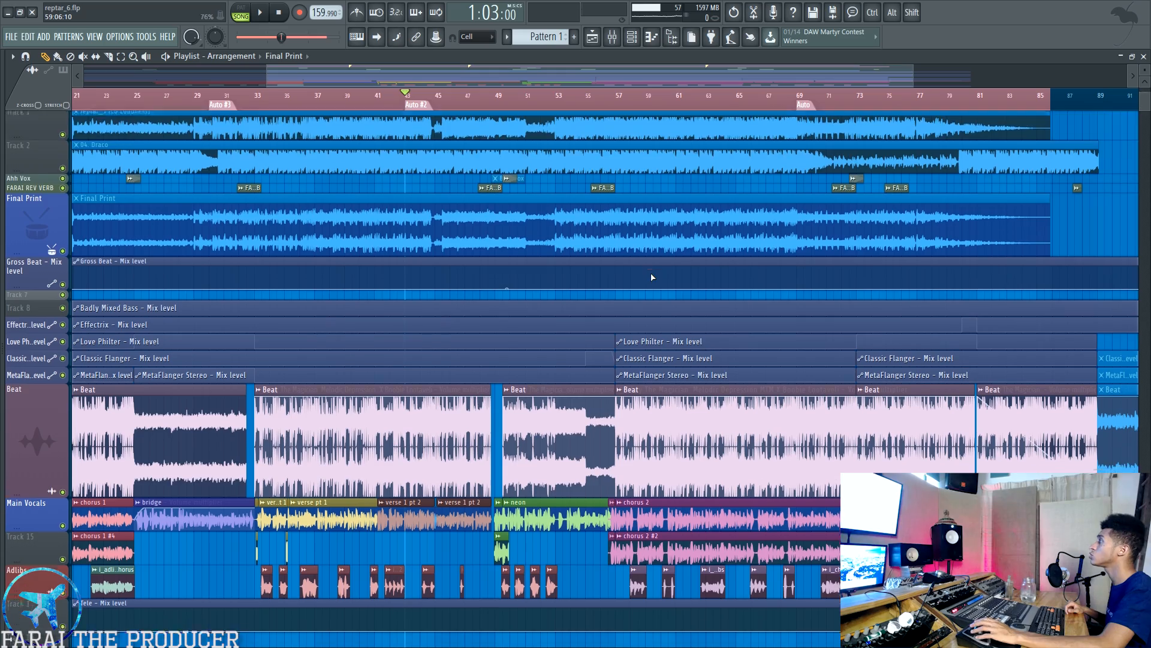
scroll(412, 105, "up", 4)
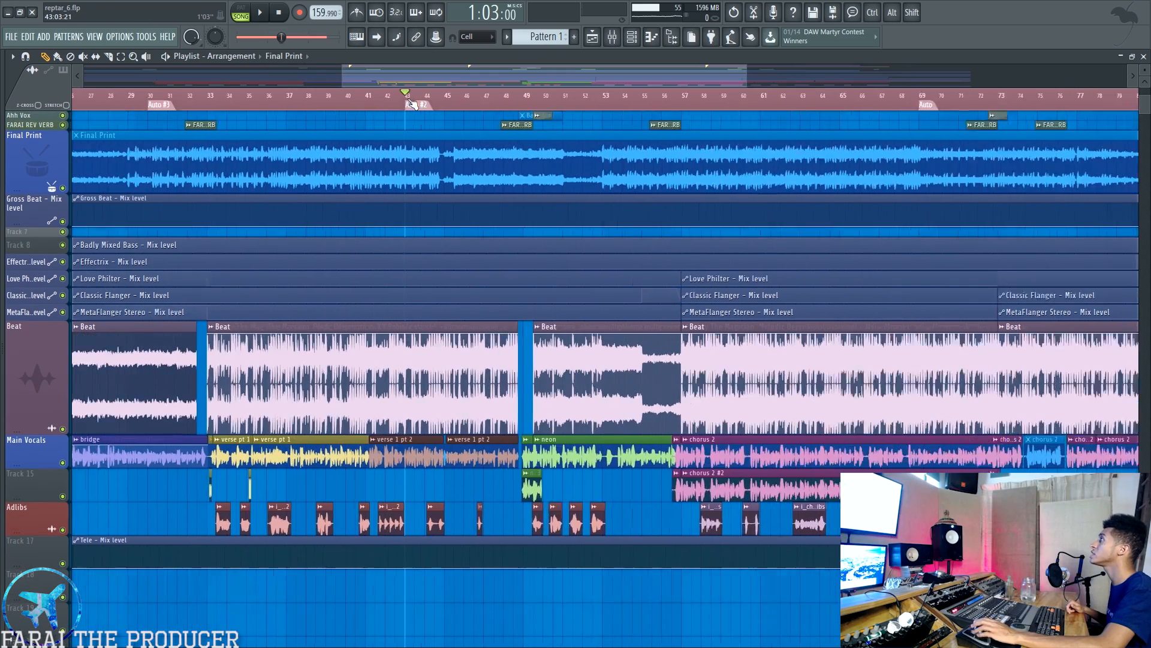
scroll(612, 352, "up", 2)
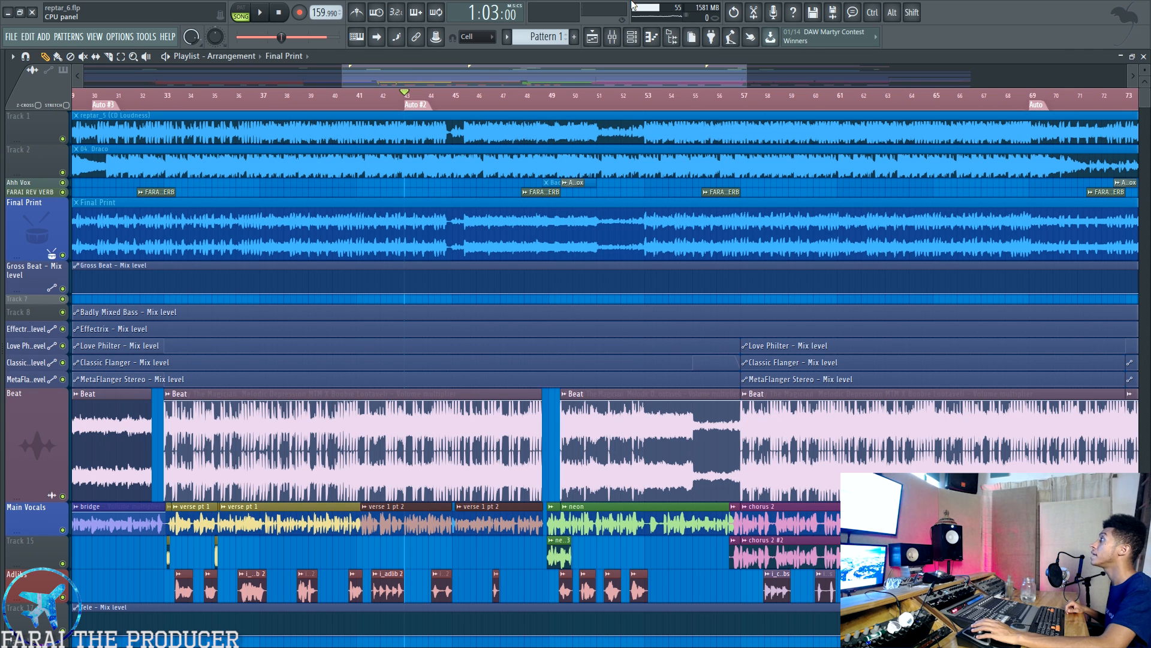
key("space")
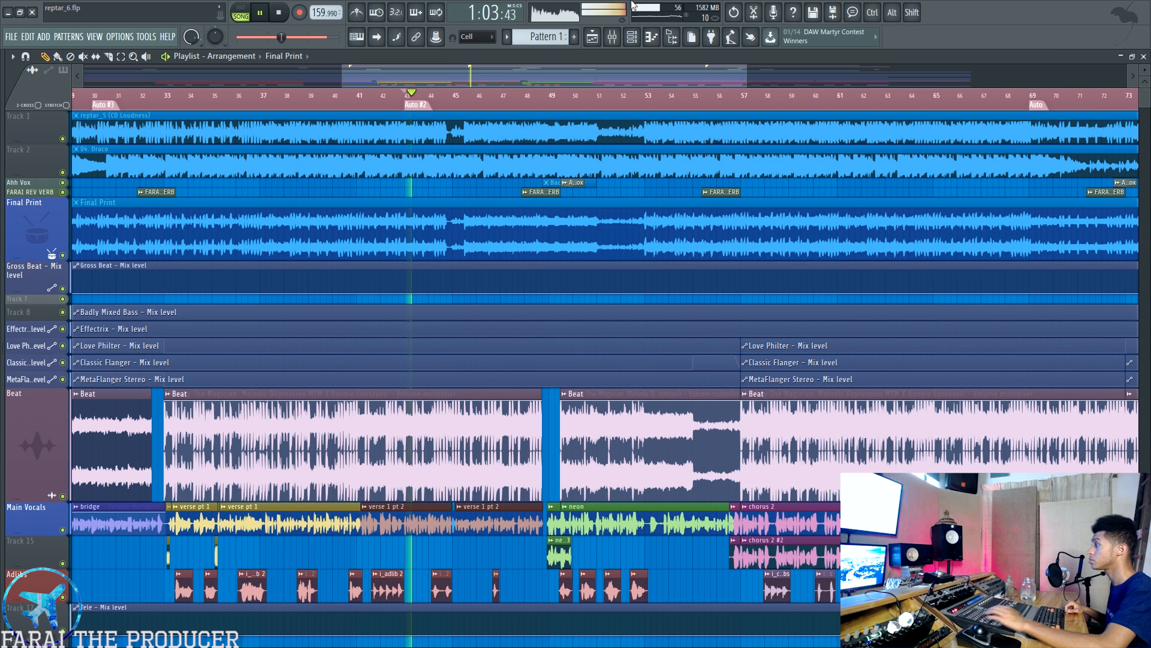
left_click(613, 37)
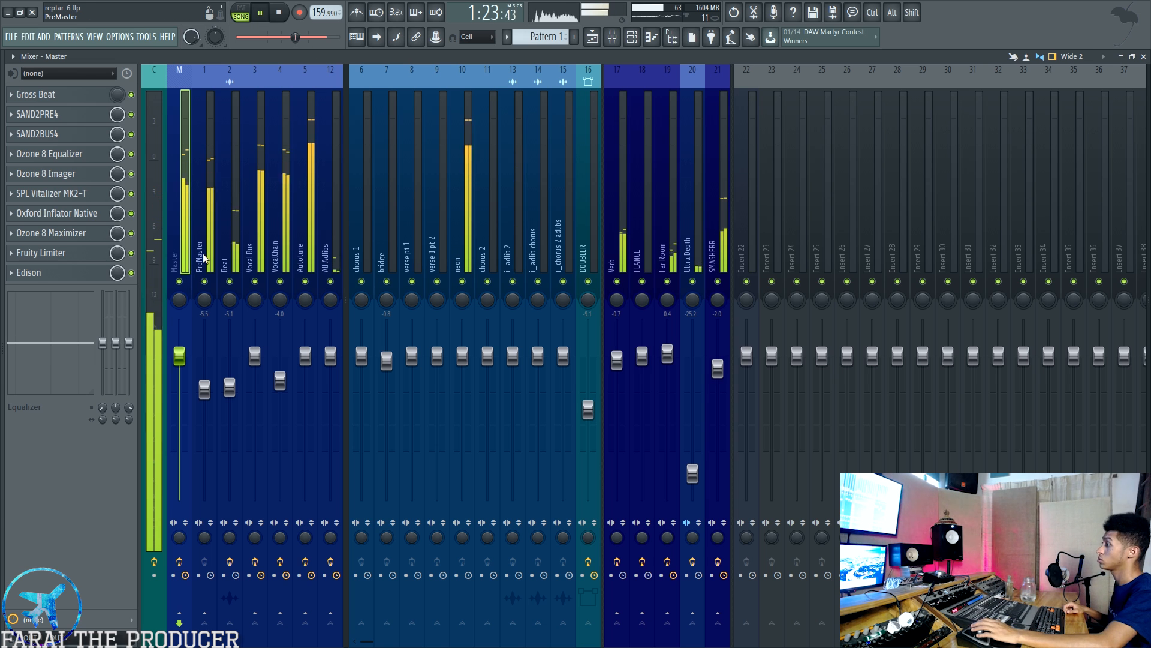
key("space")
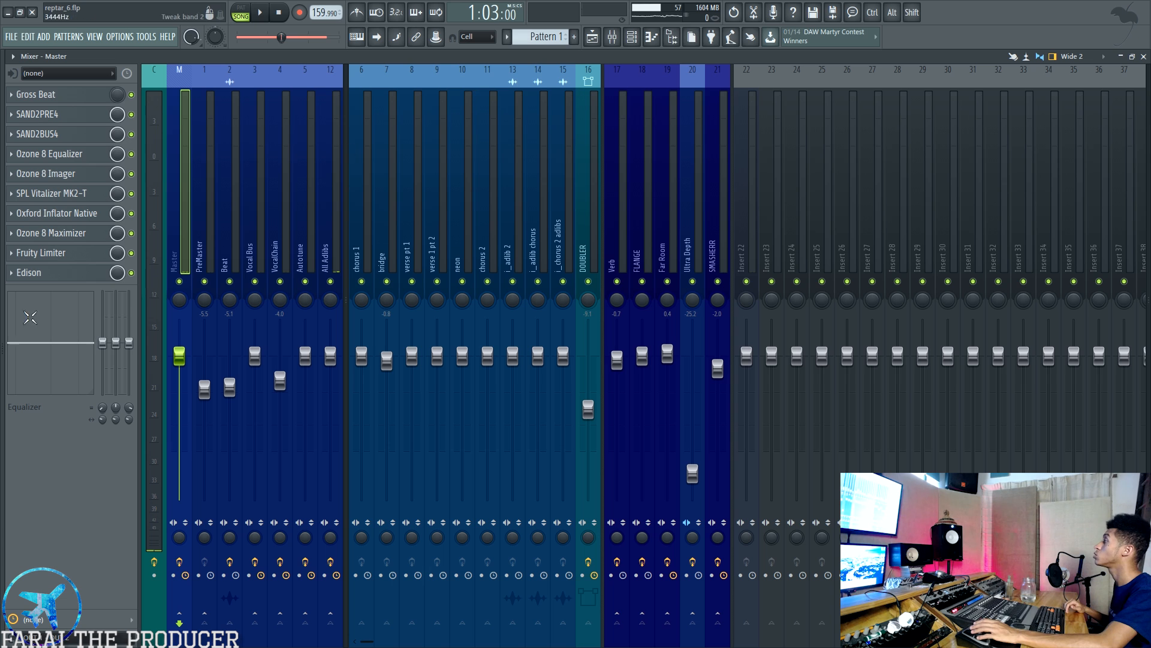
Bypass every effect on the Master track except Edison.
left_click(54, 277)
left_click(54, 278)
left_click(132, 273, "ctrl")
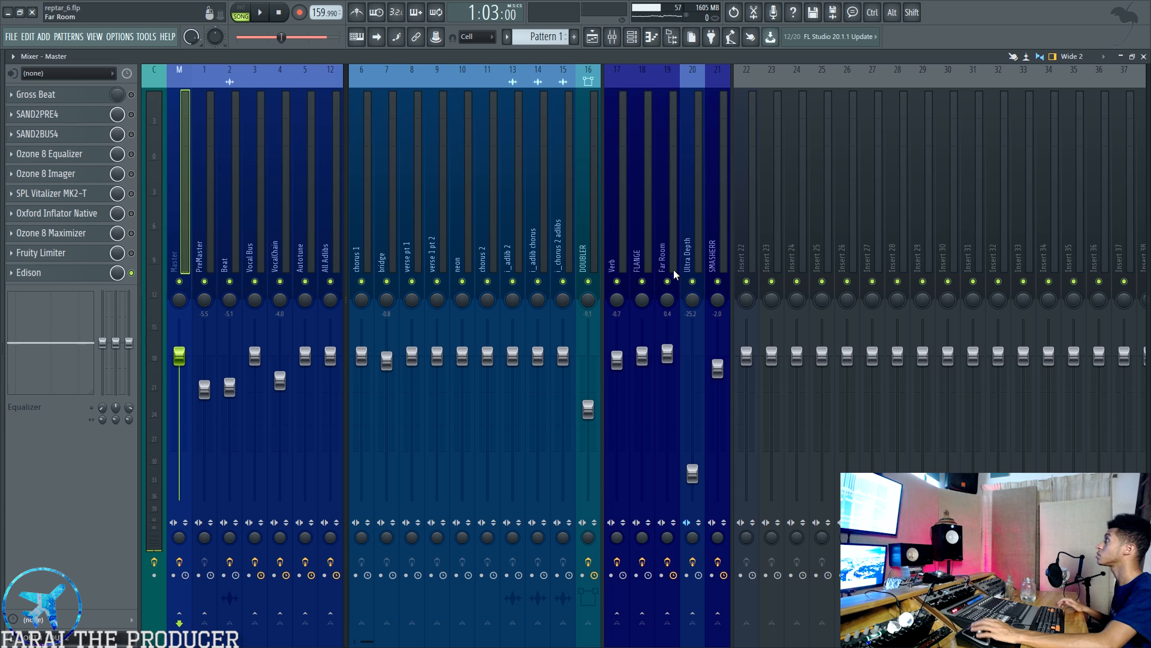
Play the arrangement without the mastering effects, checking the mixer levels, and stop playback.
left_click(591, 36)
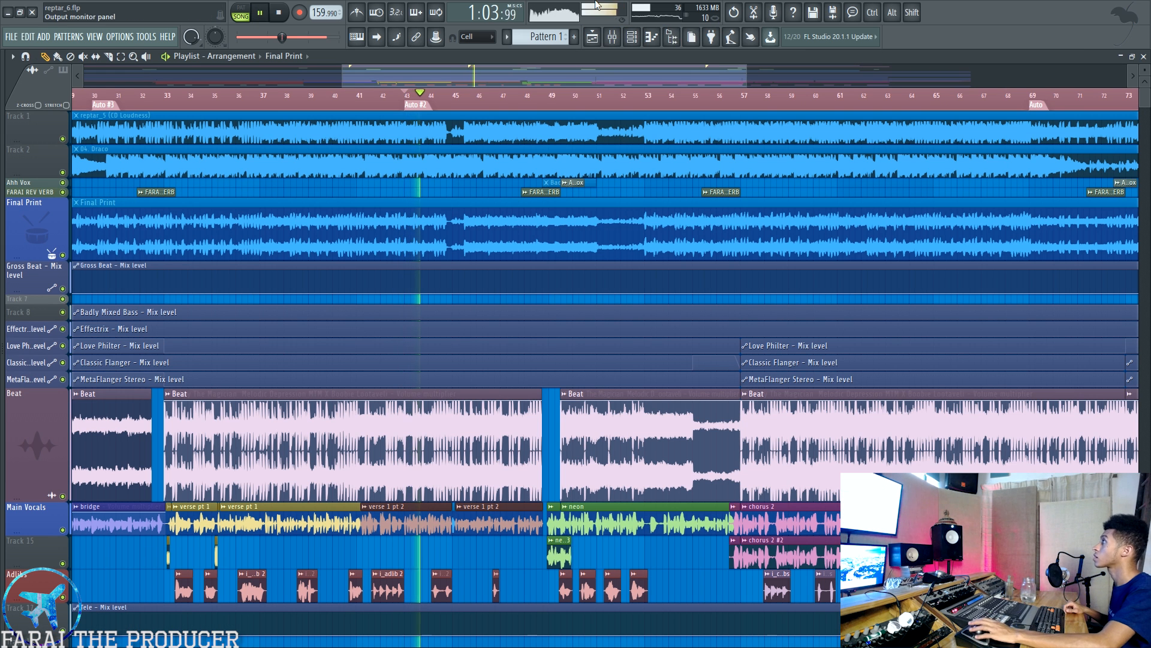
left_click(613, 40)
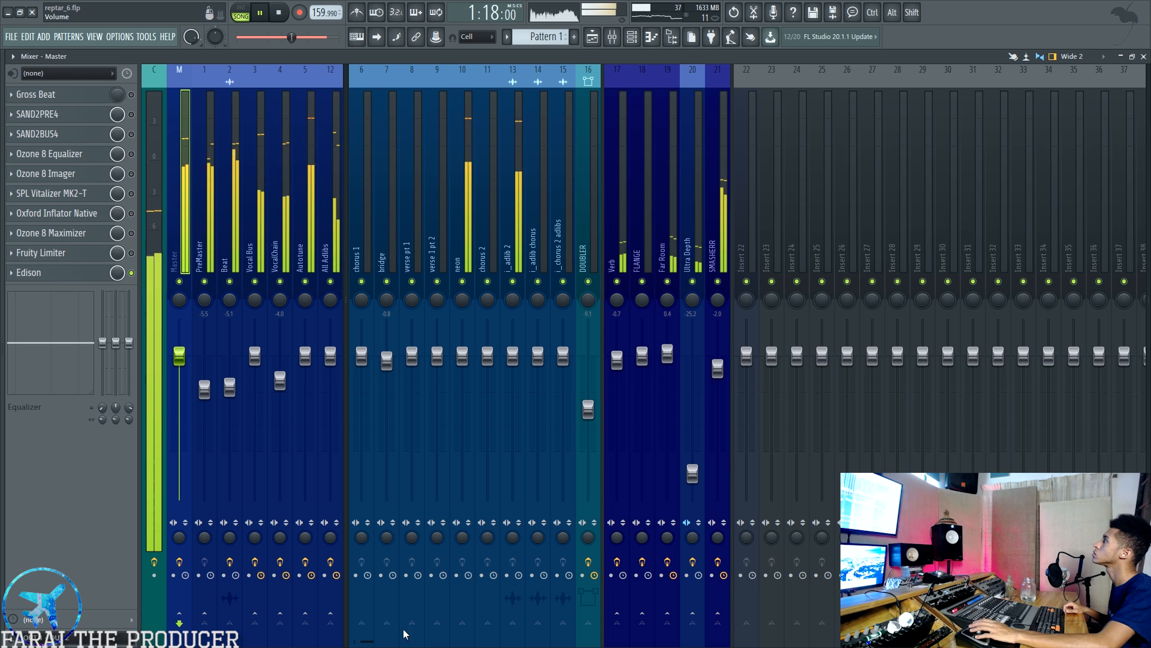
left_click(592, 37)
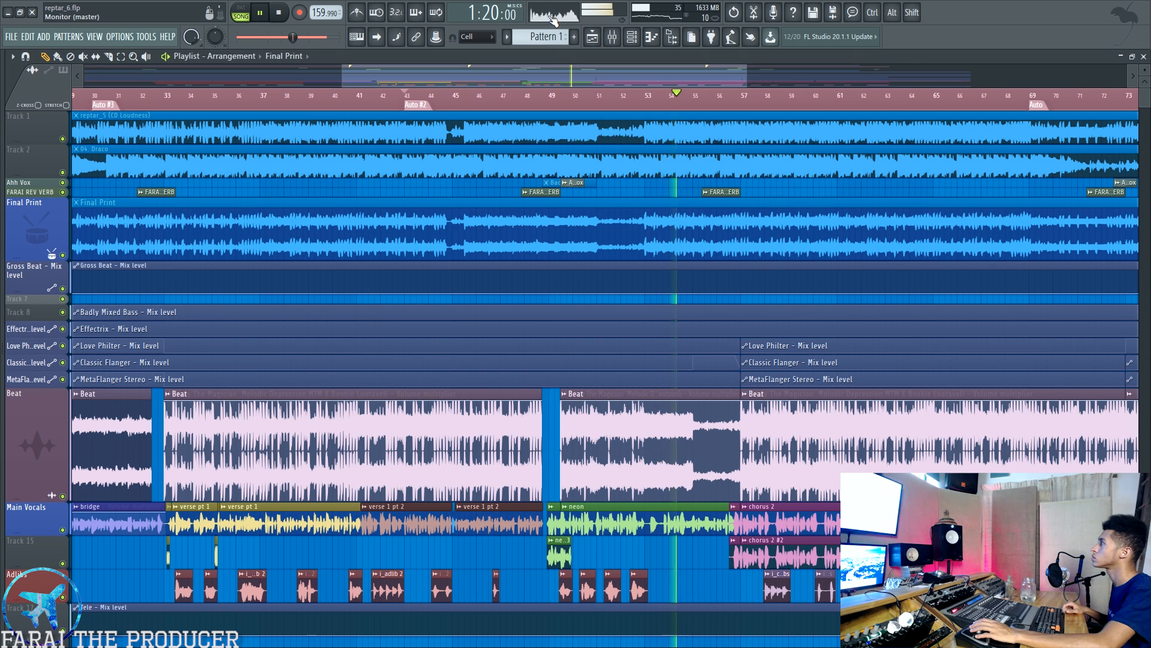
key("space")
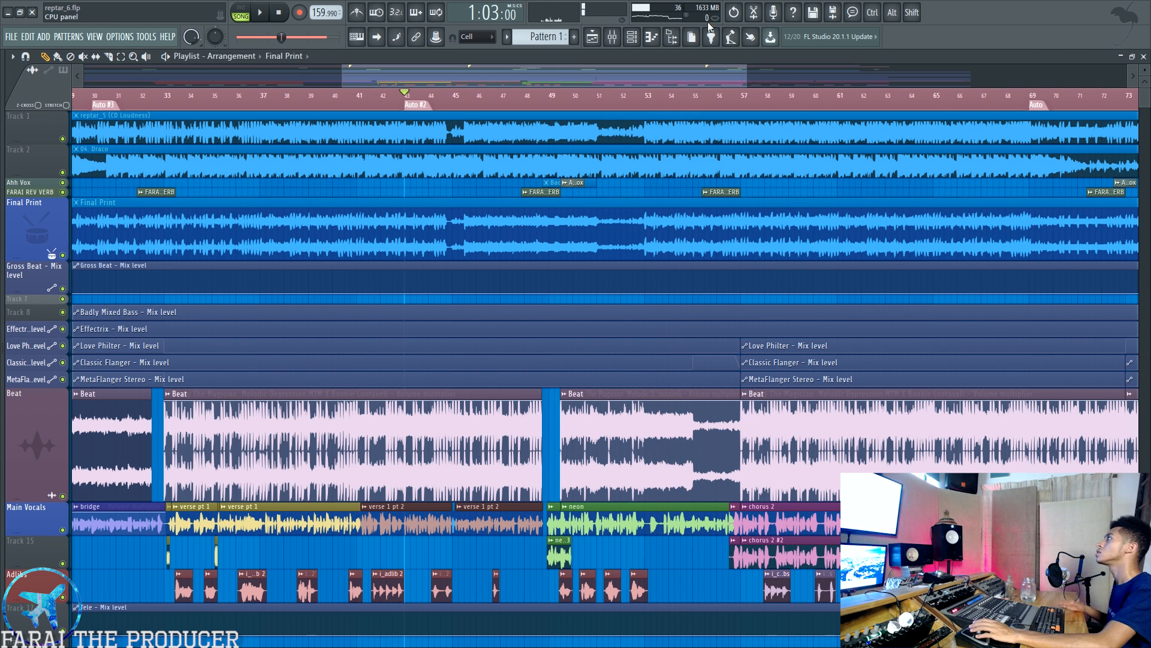
Re-enable all effects on the Master track and play the song again to compare the mastered sound.
left_click(611, 36)
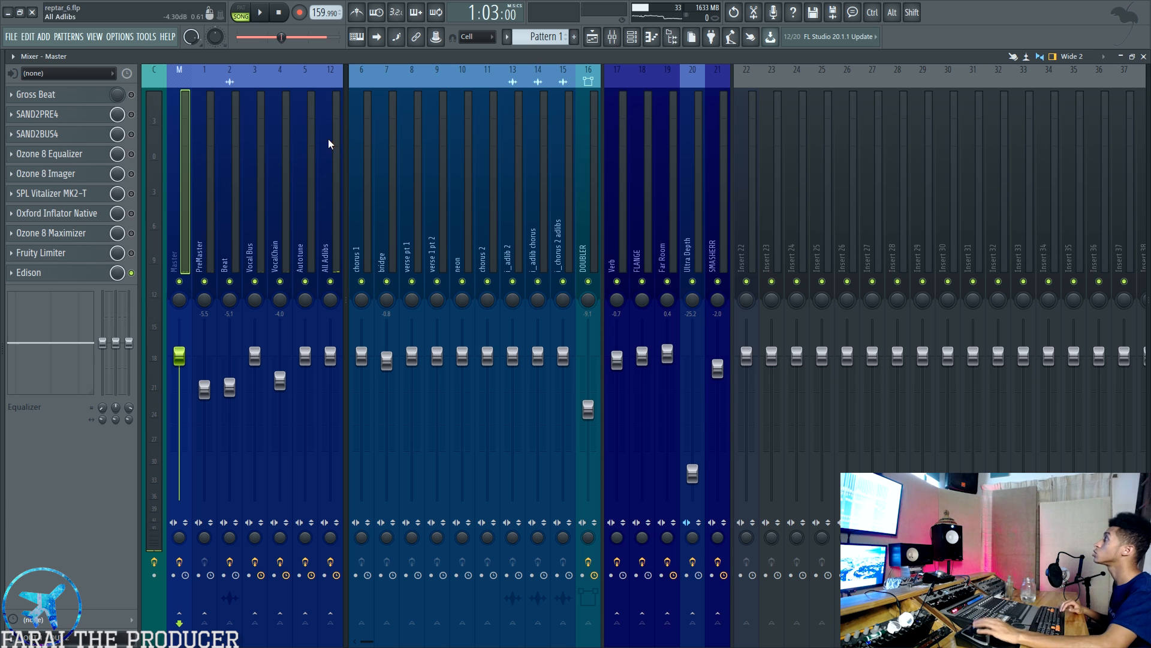
left_click(132, 273, "ctrl")
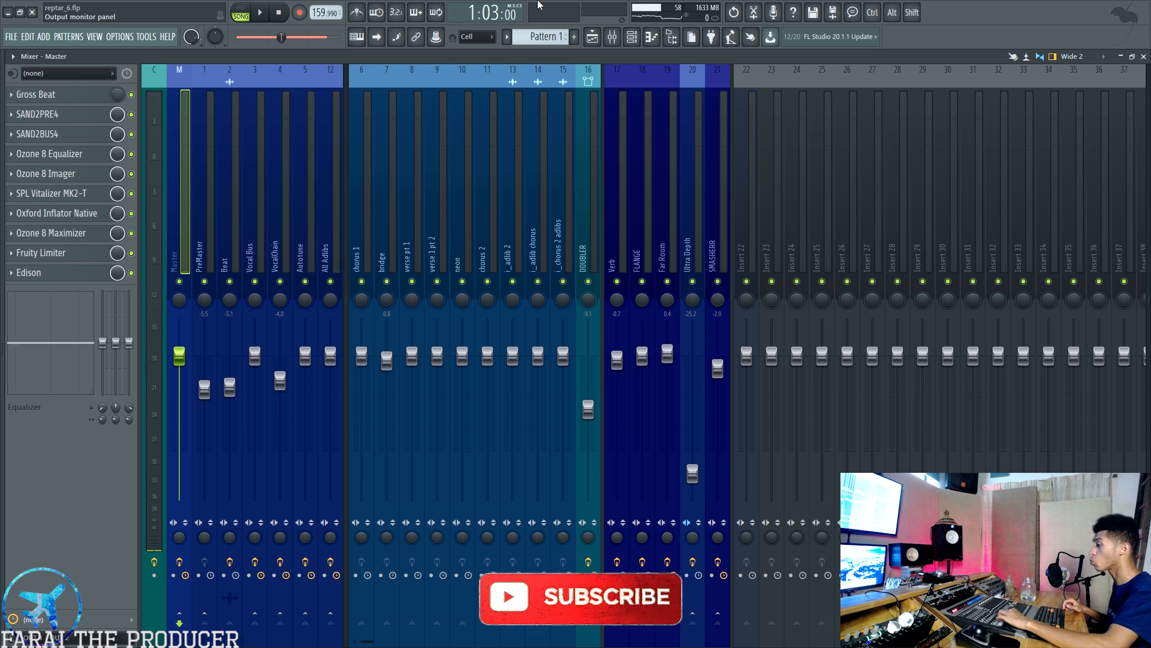
key("space")
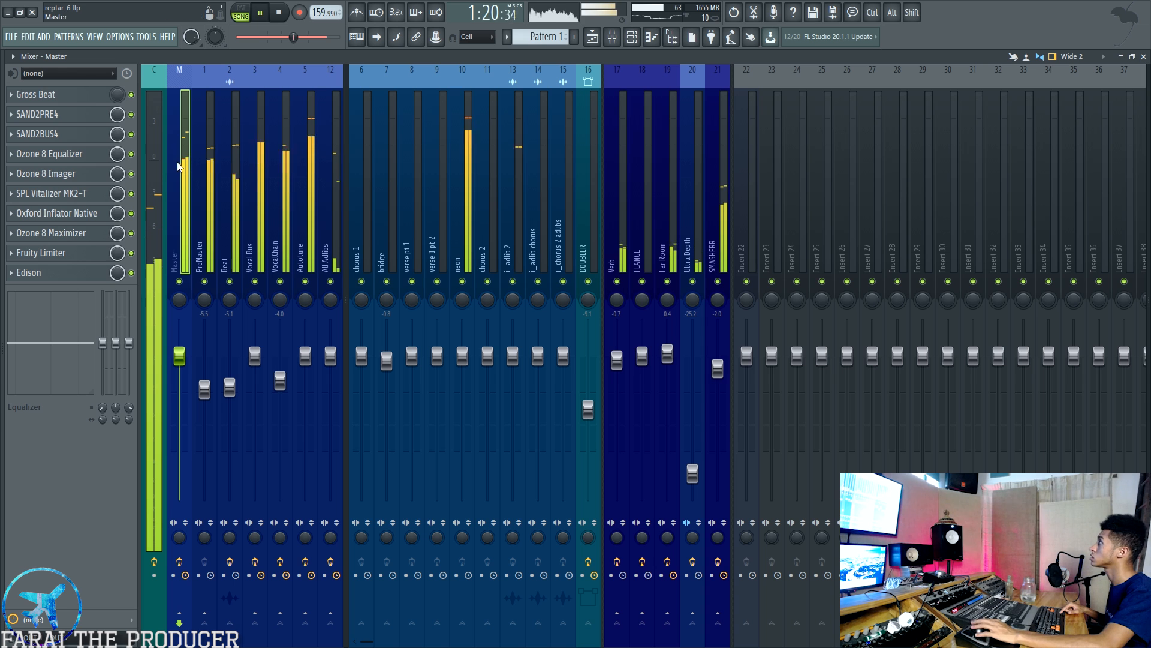
key("space")
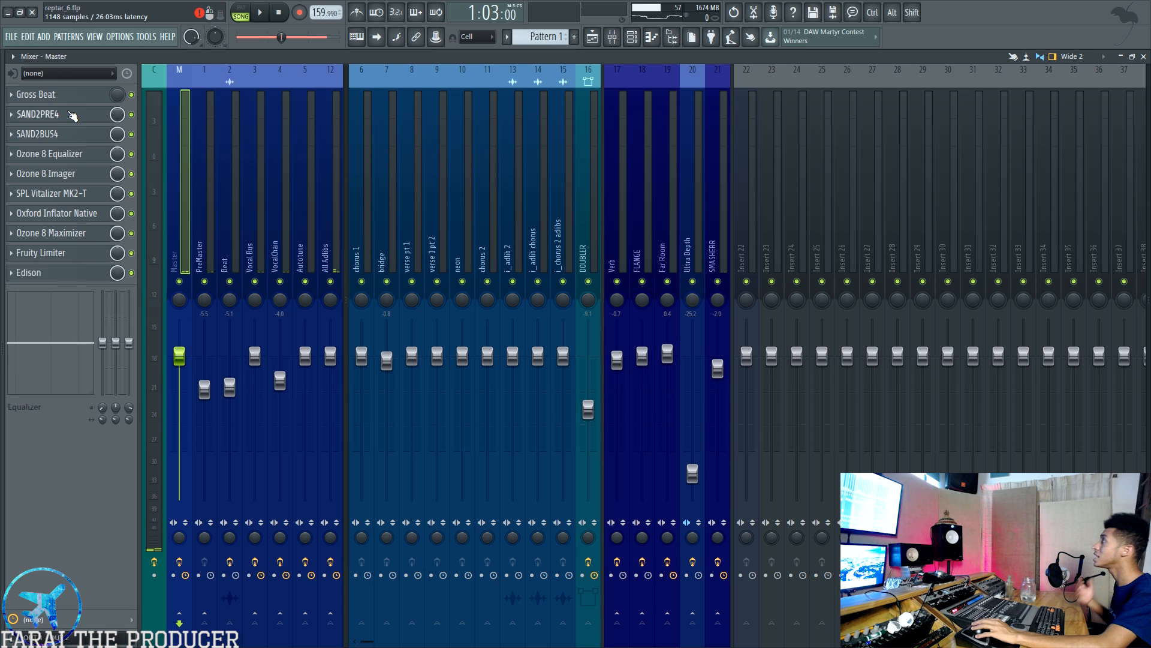
Open SAND2PRE4 from the Master track's effect chain and place its window over the mixer to examine the selected bus mode.
left_click(70, 113)
left_click_drag(473, 204, 454, 165)
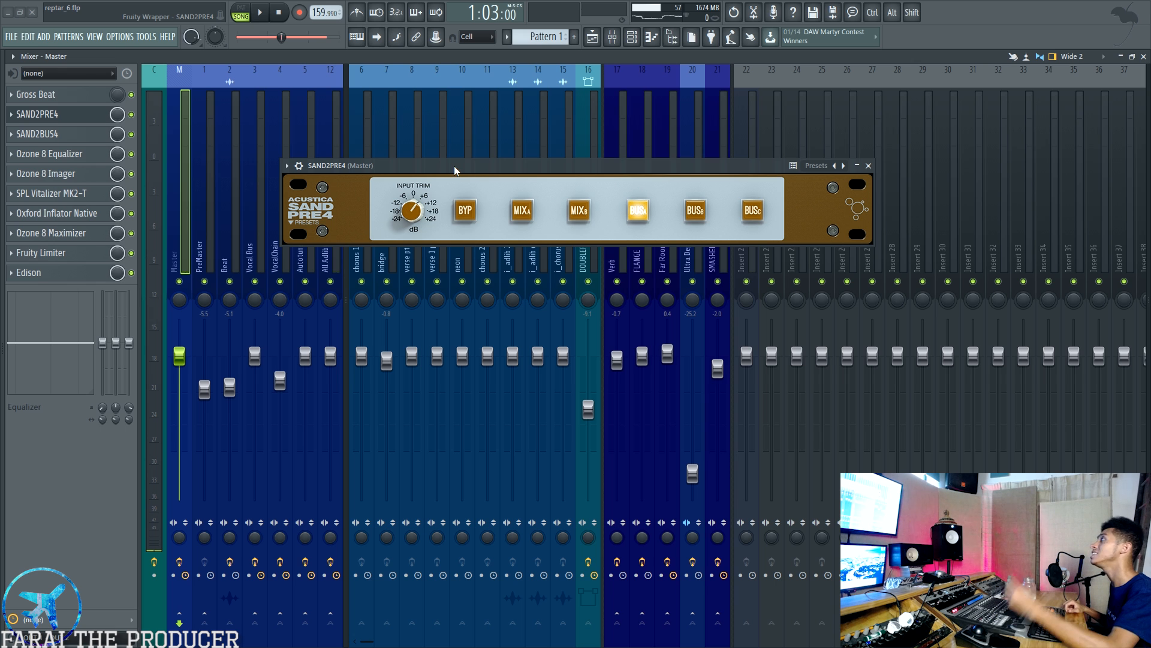
left_click_drag(455, 166, 452, 176)
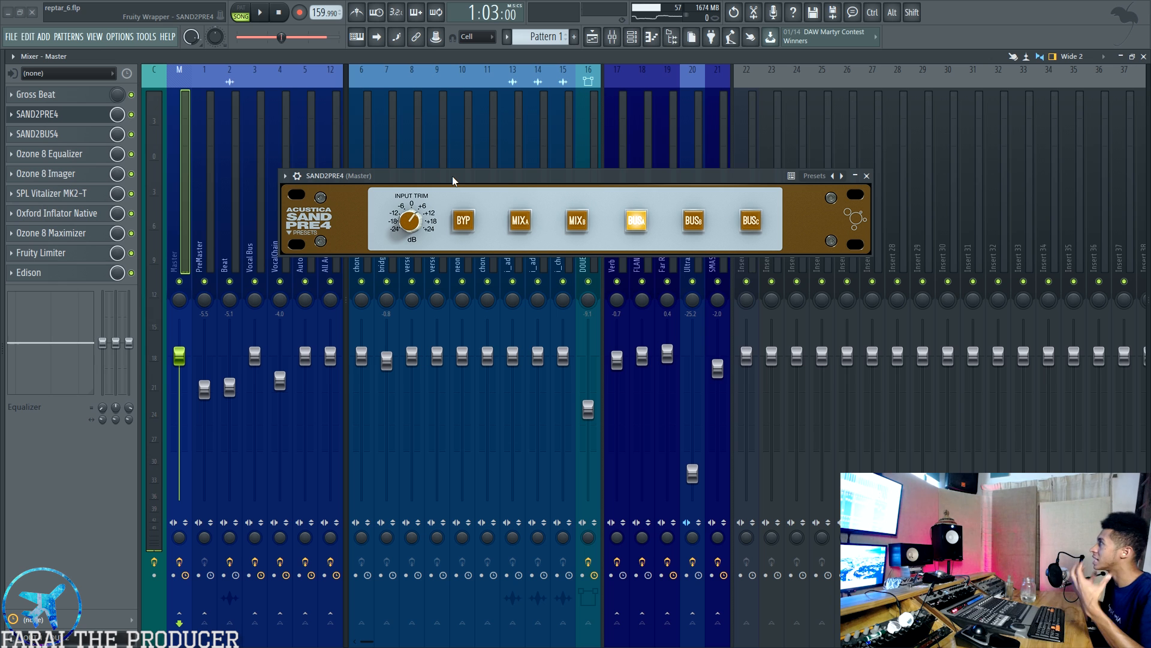
mouse_move(453, 175)
left_mouse_down()
mouse_move(448, 192)
mouse_move(411, 181)
mouse_move(447, 192)
left_mouse_up()
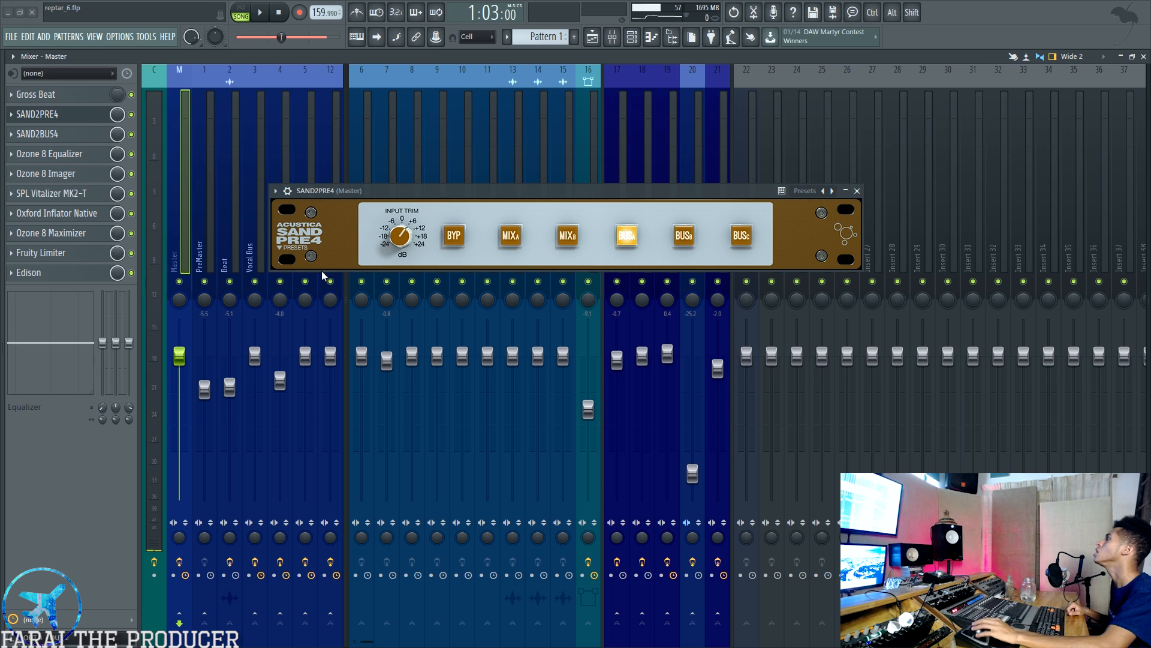
Examine the BussColors4, Desk4 and Channel4 effects on the Current track, and close their windows.
left_click(159, 186)
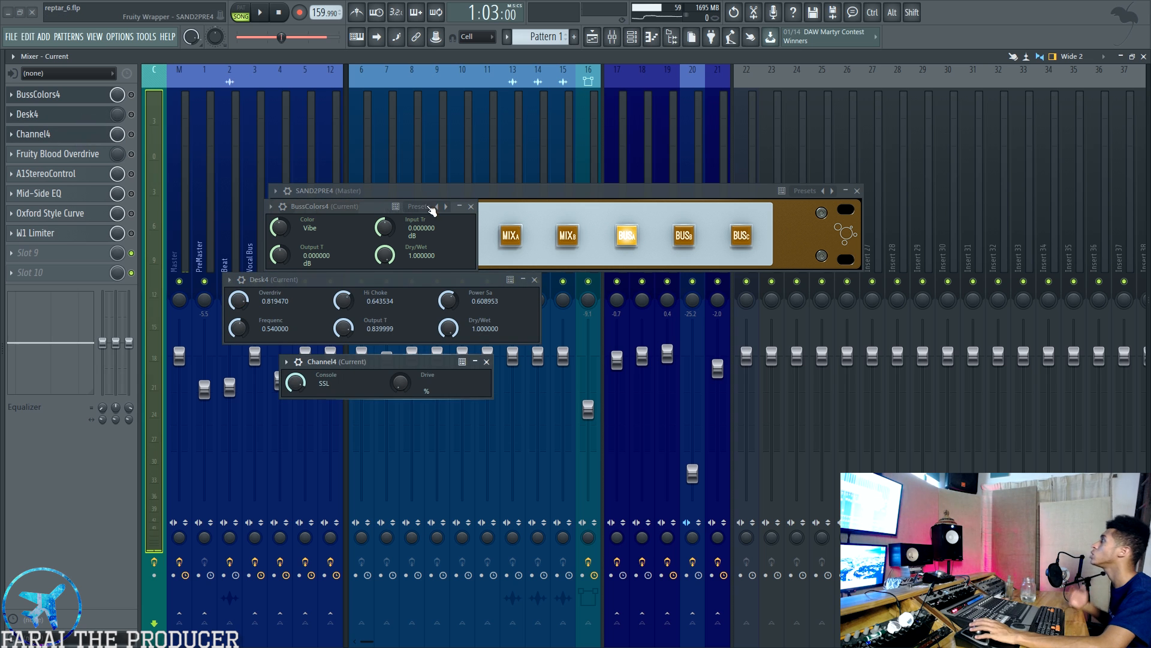
left_click_drag(361, 362, 360, 352)
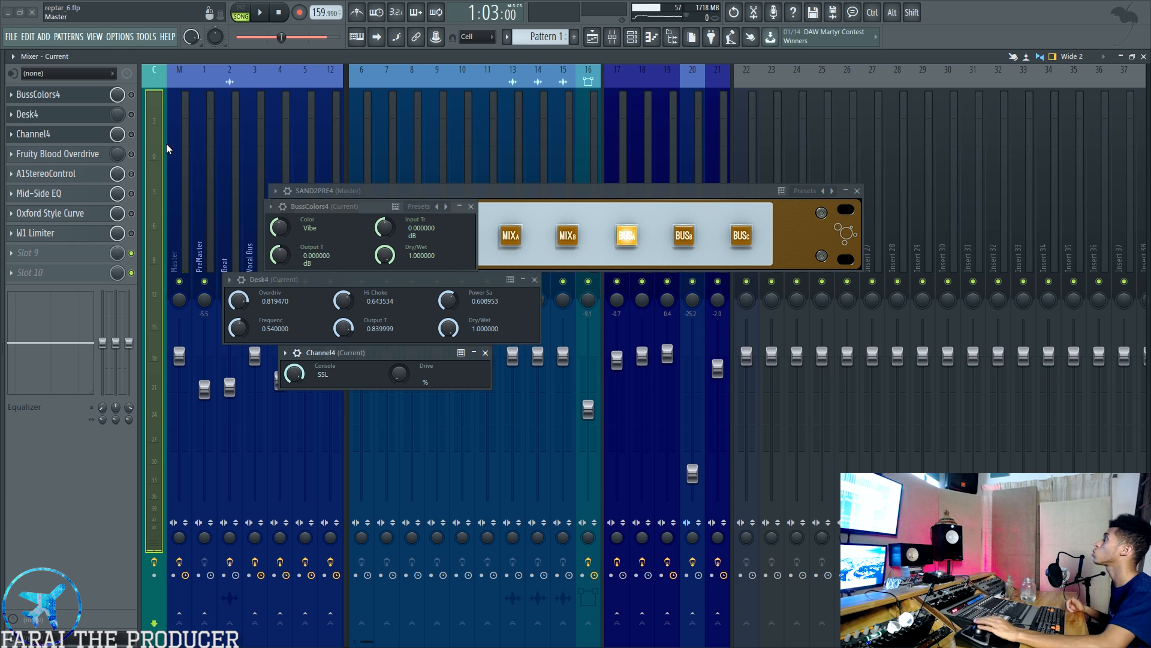
left_click(486, 352)
left_click(535, 280)
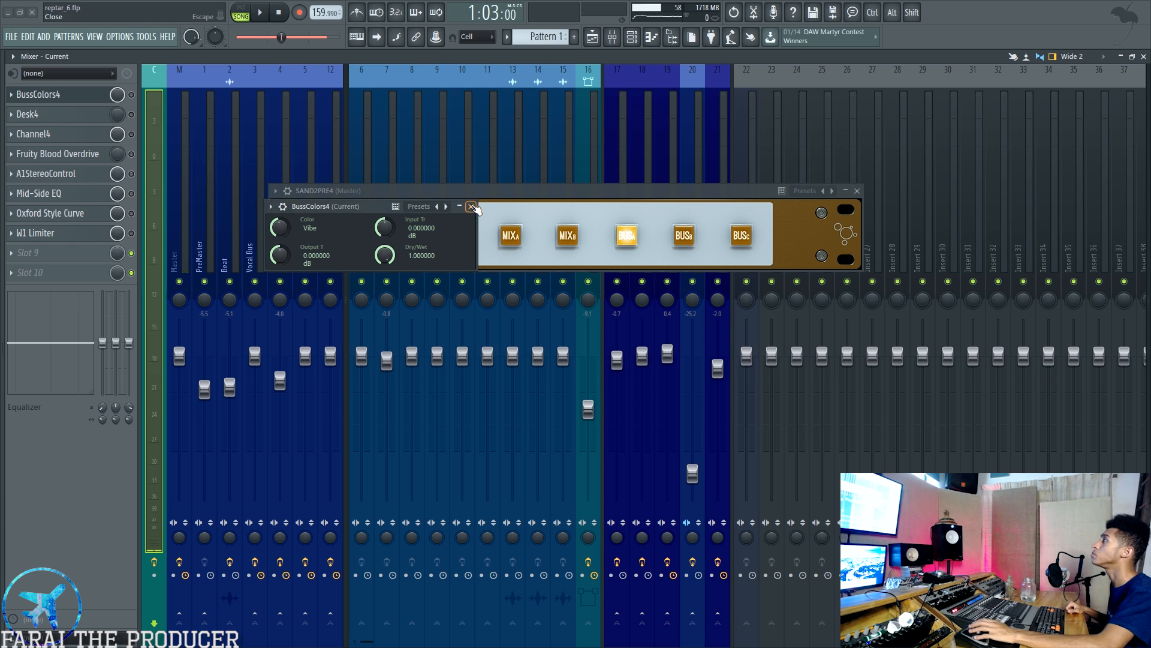
left_click(473, 207)
Open SAND2BUS4 from the Master chain and place it directly beneath SAND2PRE4 to examine its compressor settings.
left_click(37, 133)
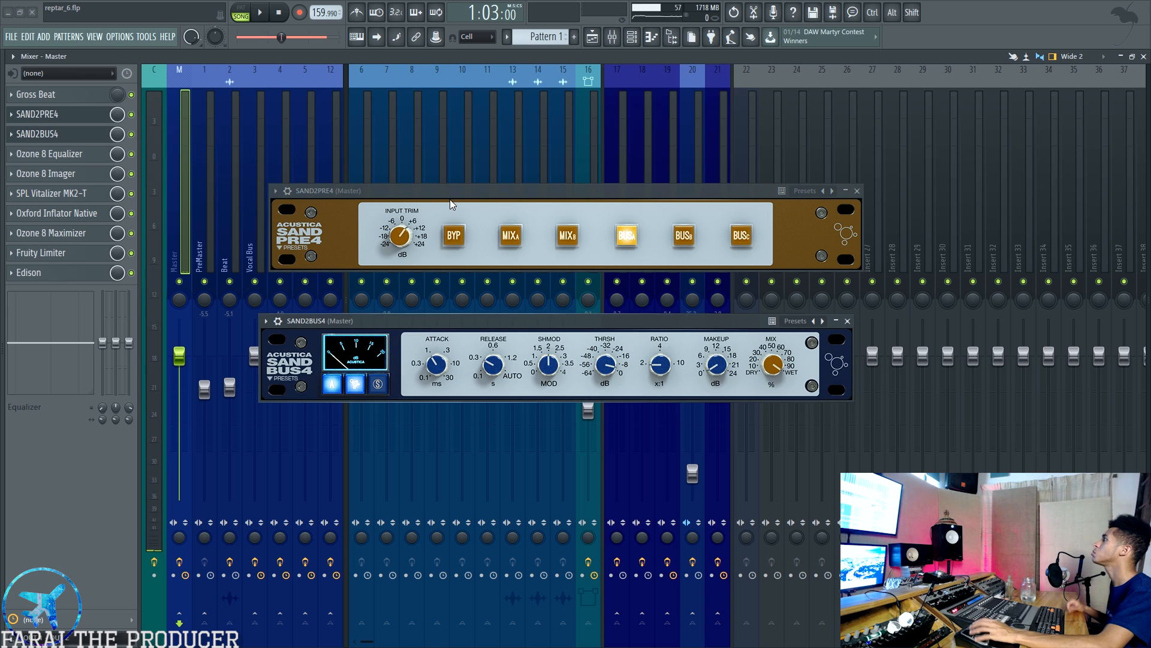
left_click_drag(438, 327, 449, 282)
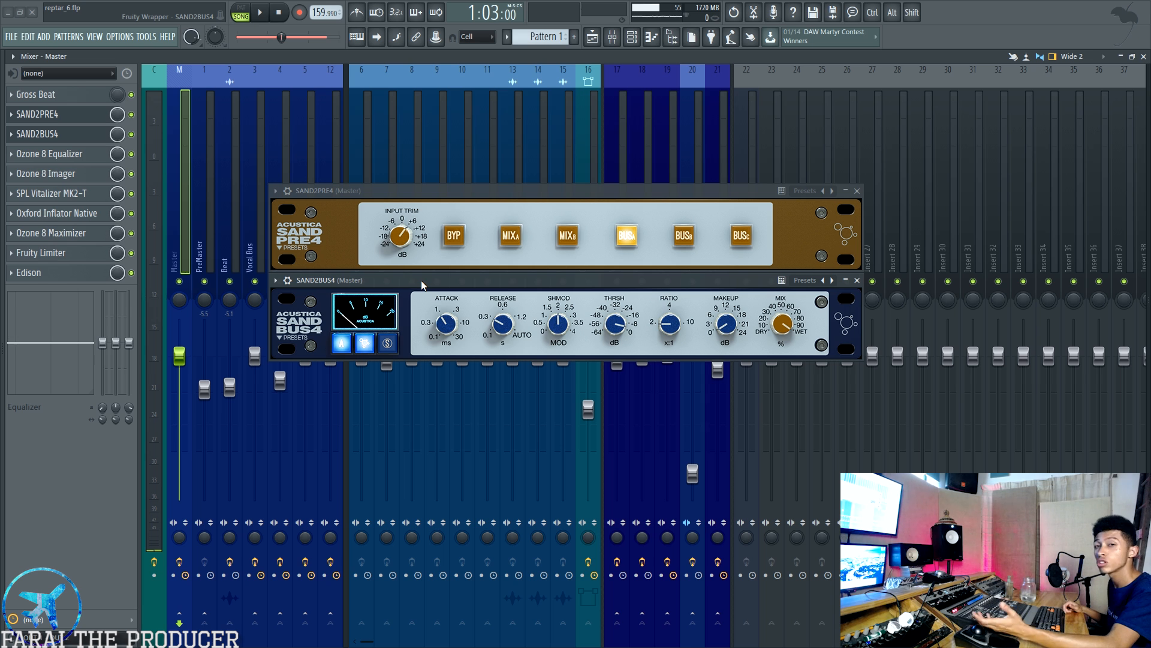
left_click_drag(421, 280, 421, 282)
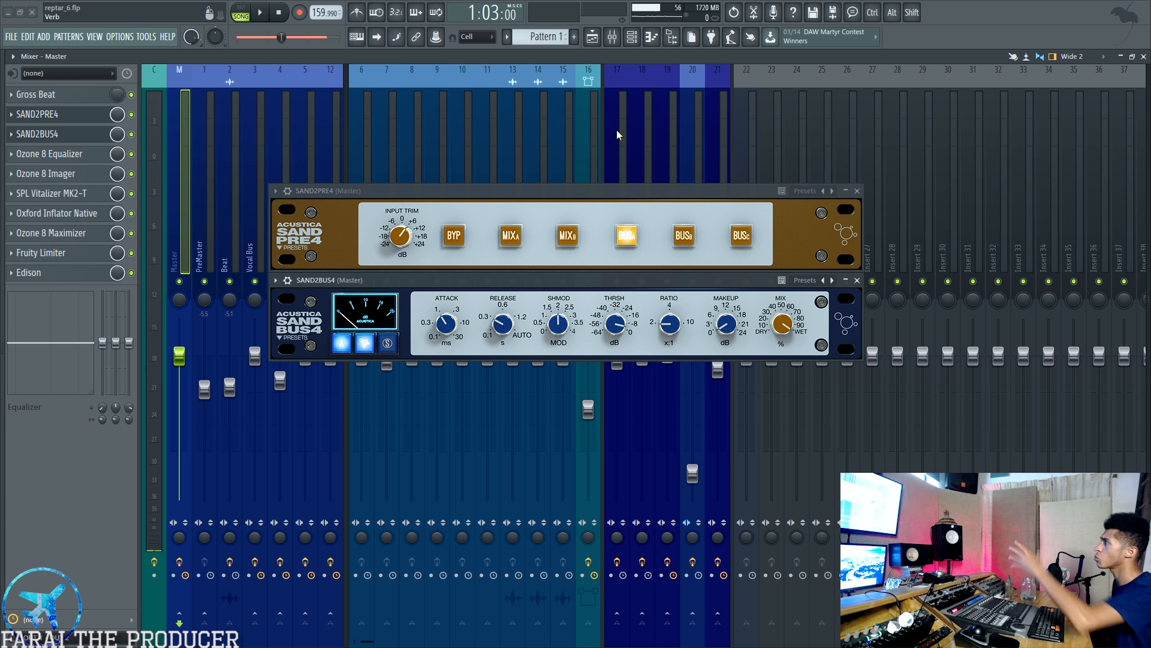
Examine the Beat track's waveform in the Playlist, and return to the mixer.
left_click(594, 34)
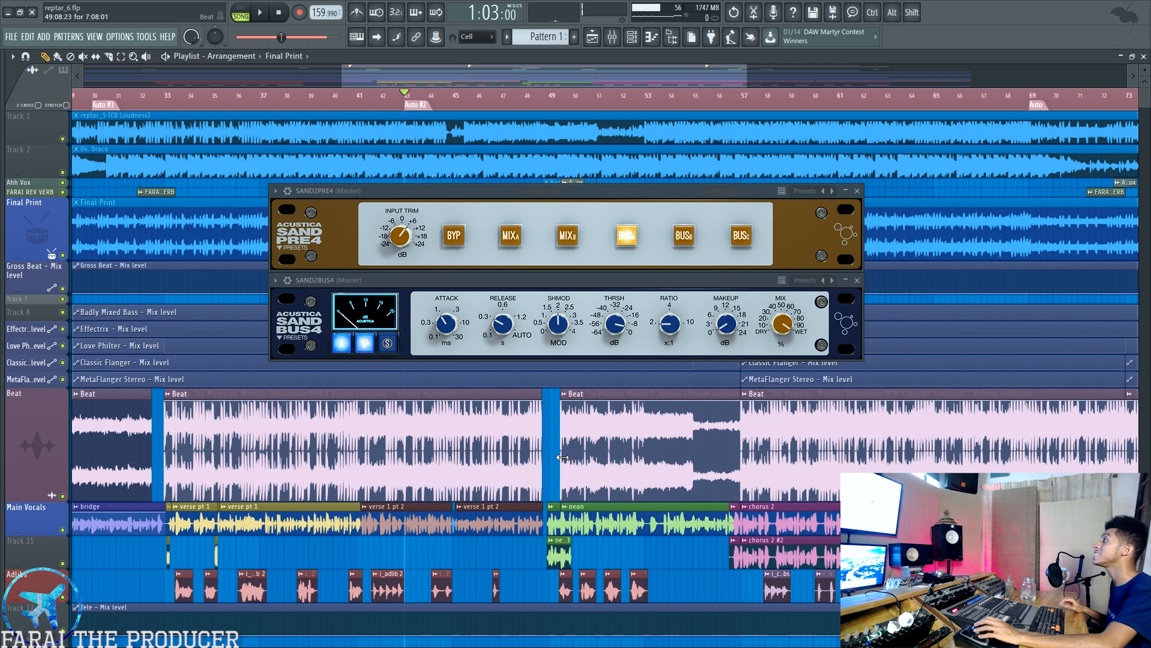
left_click(566, 458)
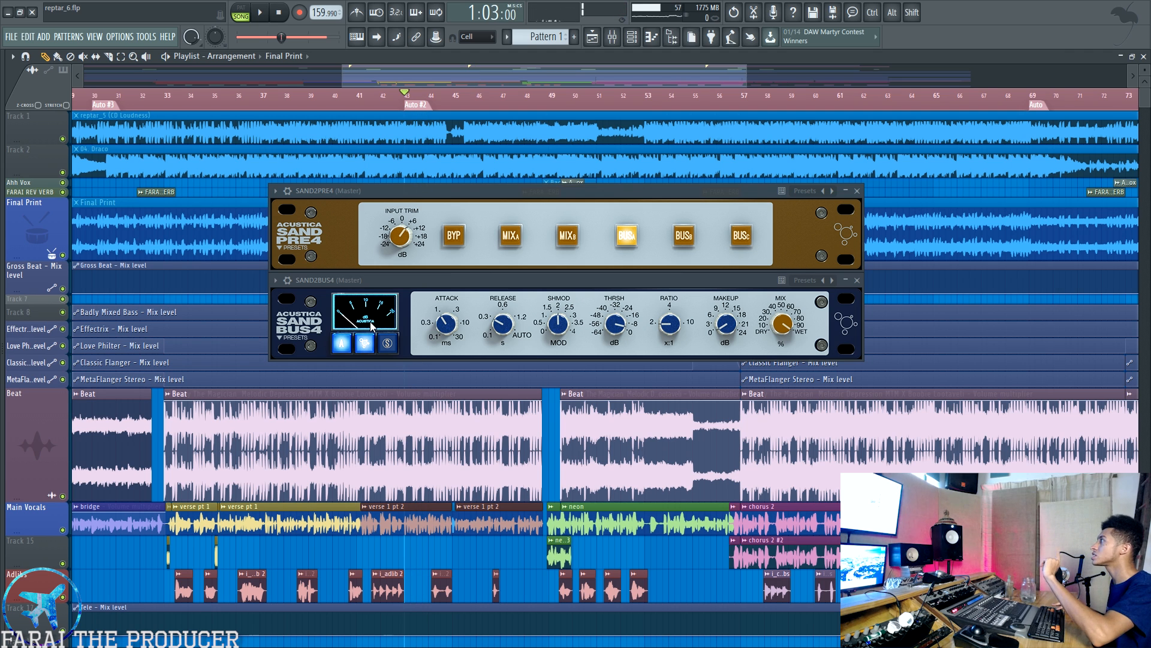
left_click(612, 36)
left_click(592, 39)
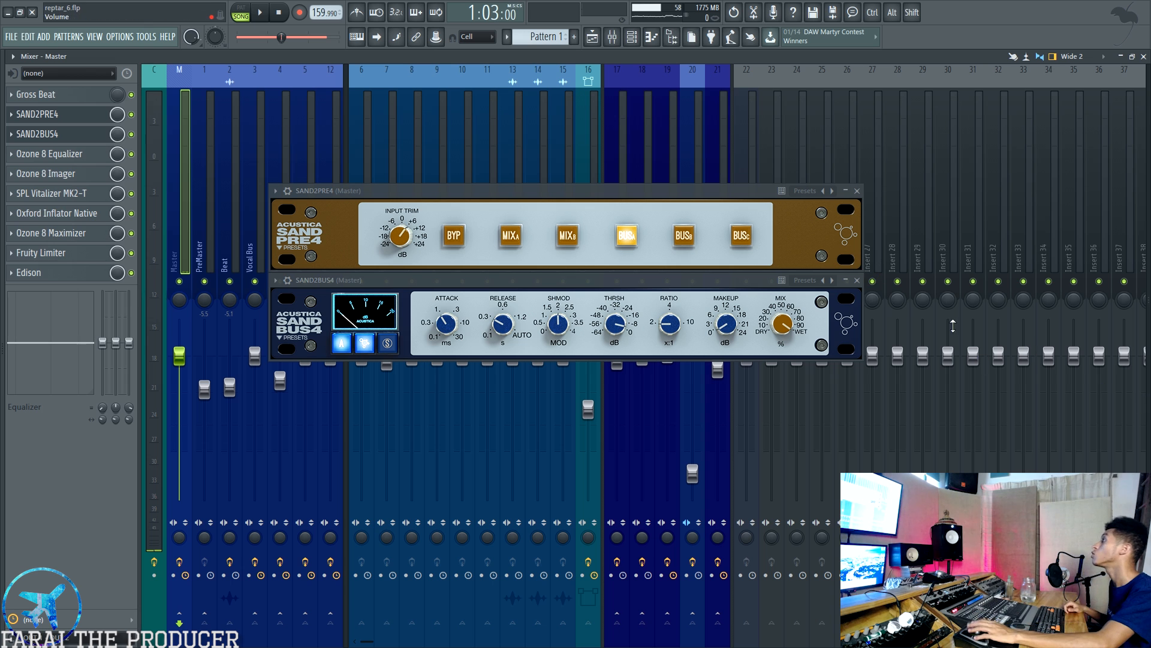
Close both SAND plugins and open Ozone 8 Equalizer on the Master track to view its side and mid curves.
left_click(857, 280)
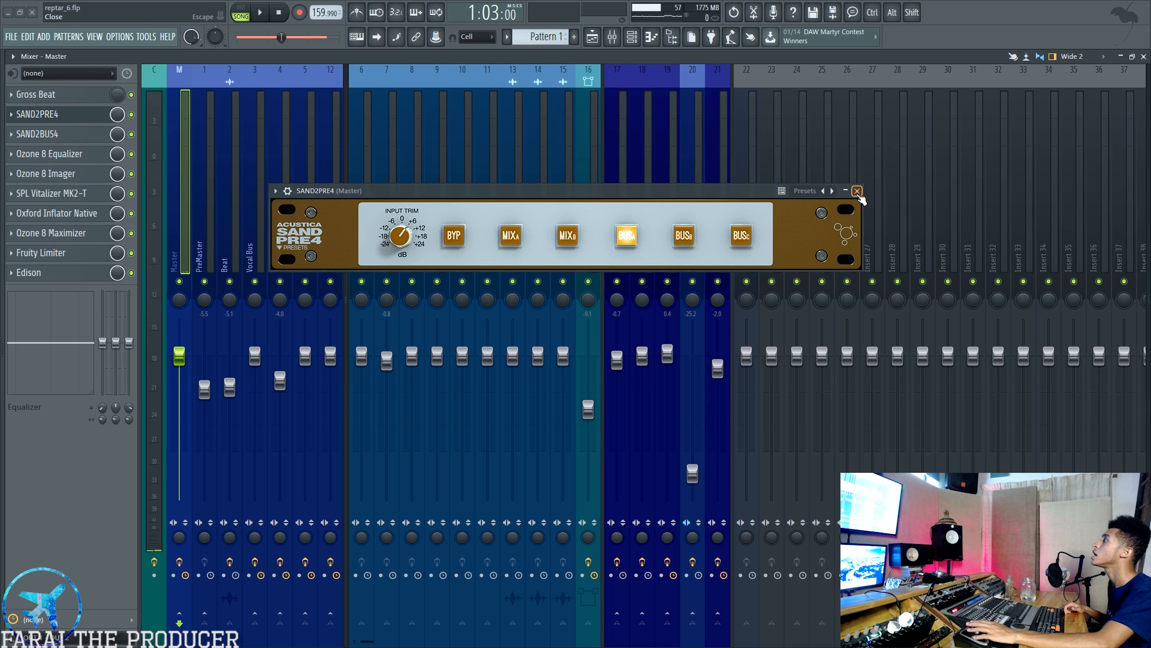
left_click(857, 191)
left_click(45, 153)
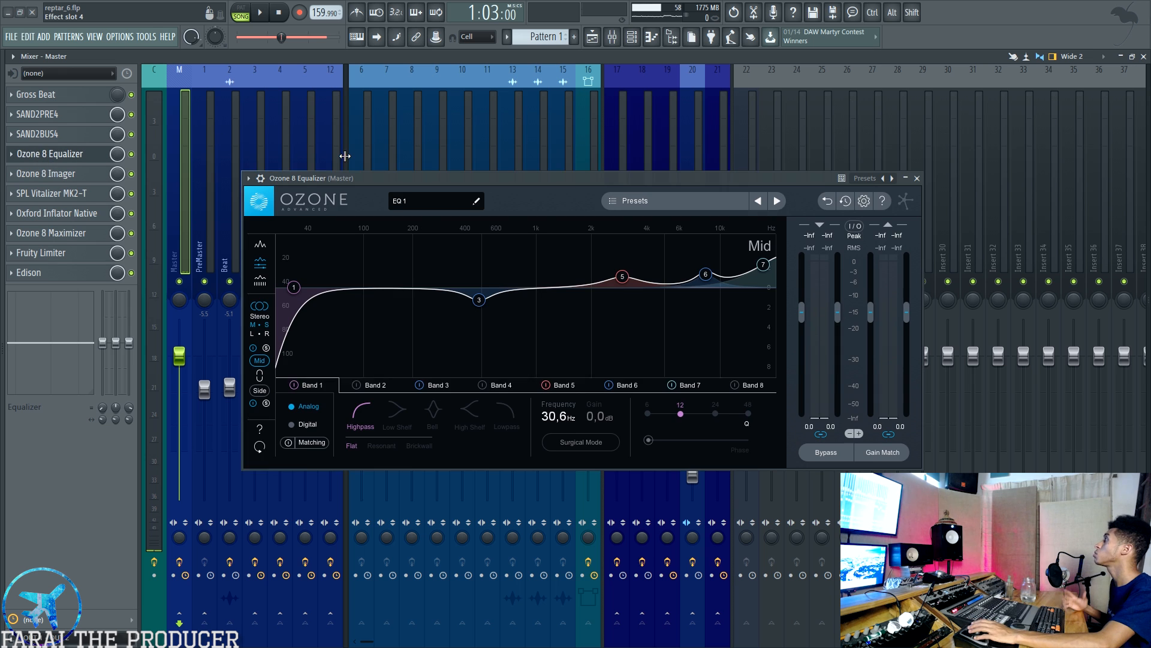
left_click_drag(390, 179, 385, 185)
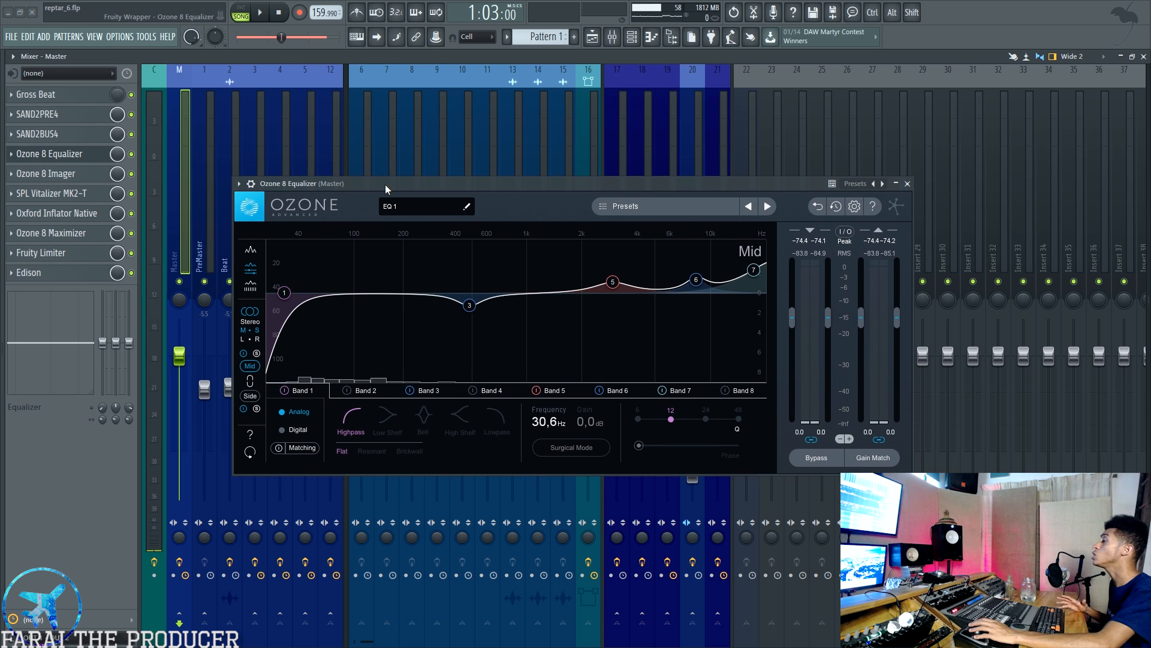
left_click(251, 397)
left_click(250, 366)
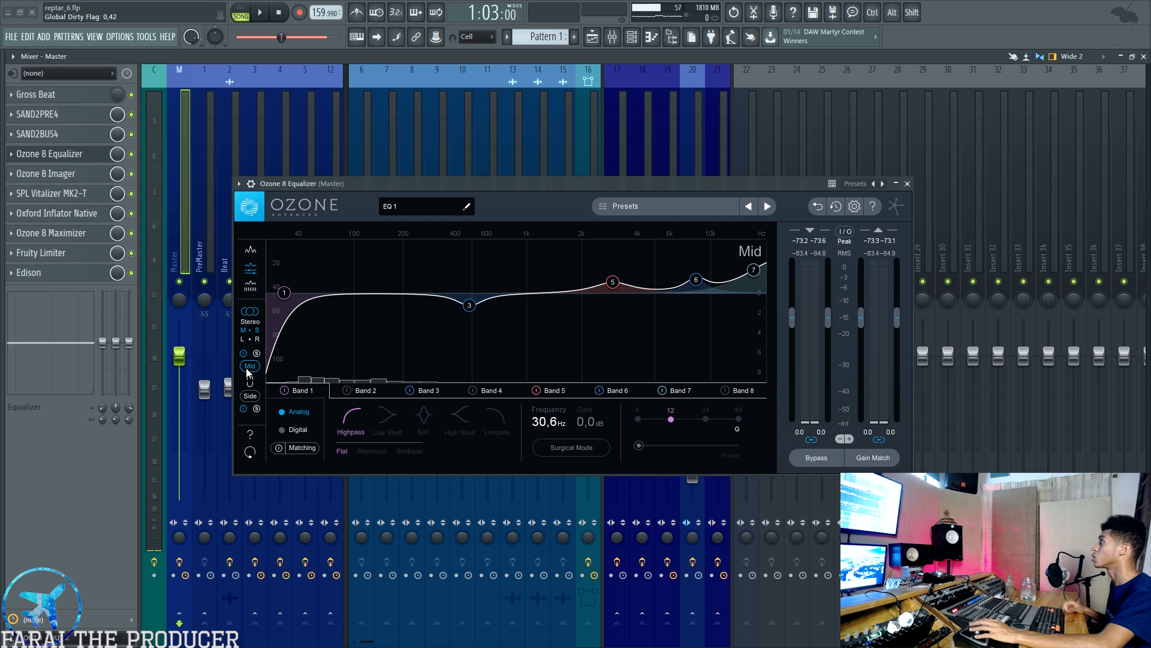
Open the Mid-Side EQ effect from the Current track and place it beside the Ozone 8 Equalizer to compare their mid/side routing.
left_click(155, 282)
left_click(78, 198)
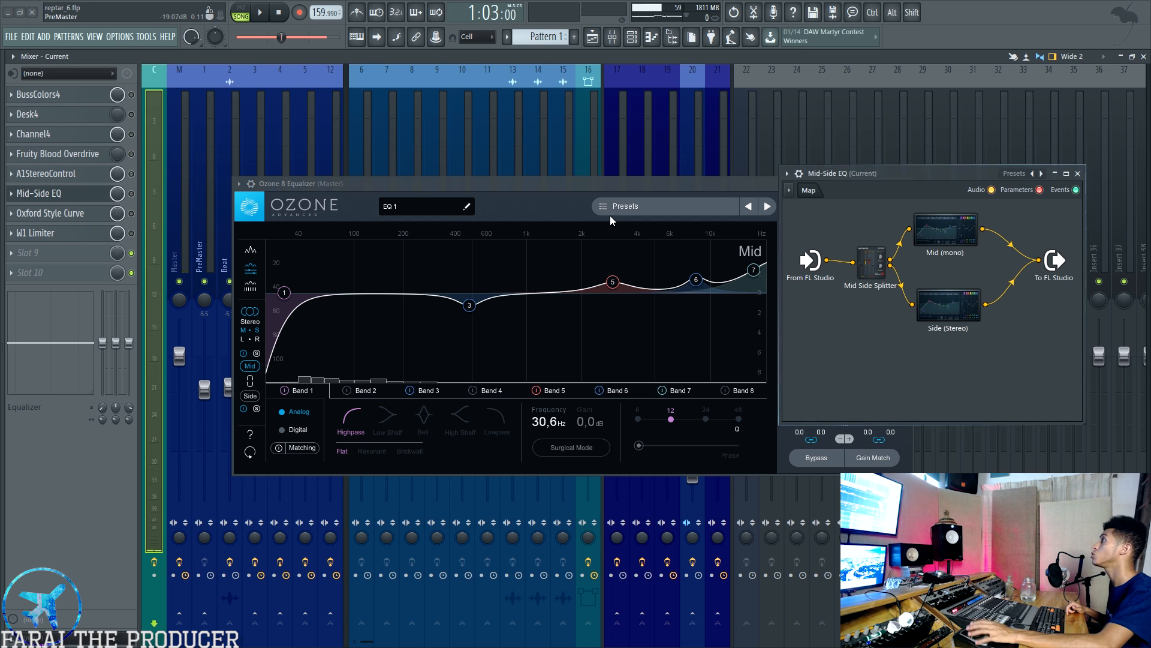
left_click_drag(884, 175, 843, 182)
left_click_drag(645, 179, 475, 143)
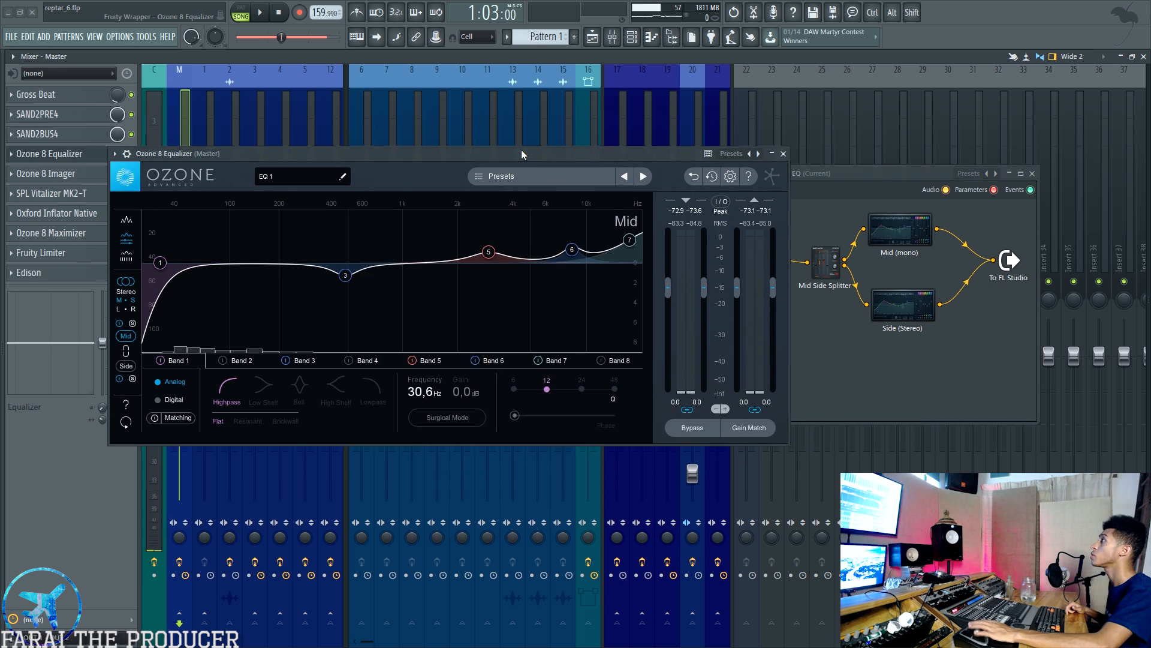
left_click_drag(846, 174, 844, 145)
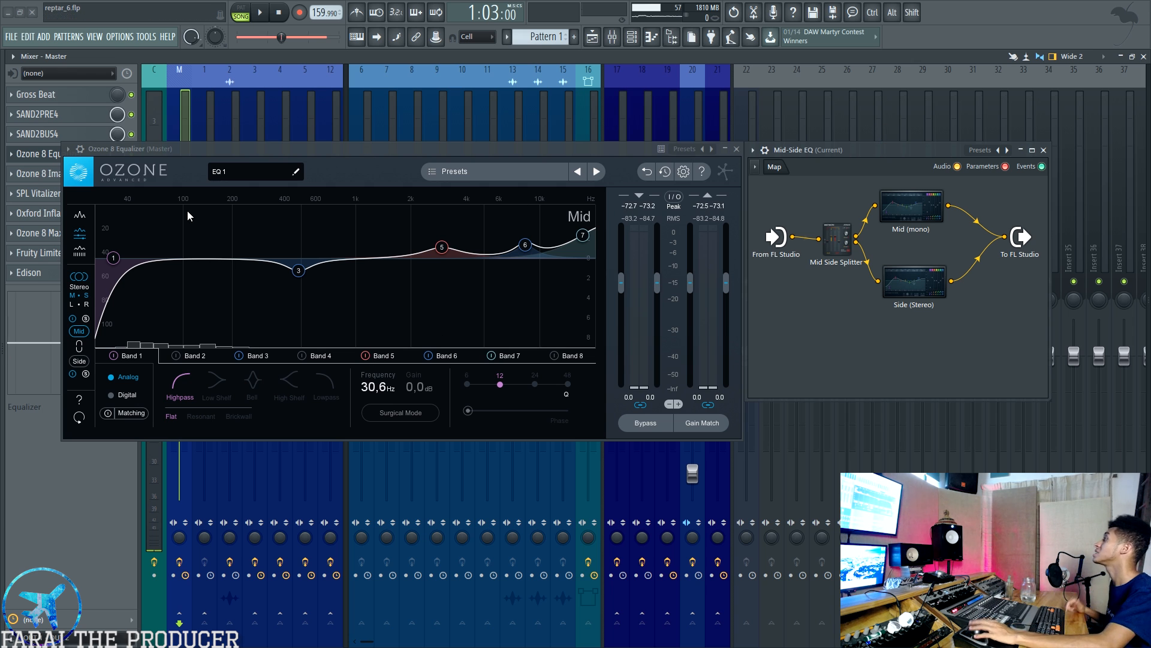
Show the equalizer's Side curve, close the Mid-Side EQ window, and reposition the Ozone 8 Equalizer over the mixer.
left_click(85, 379)
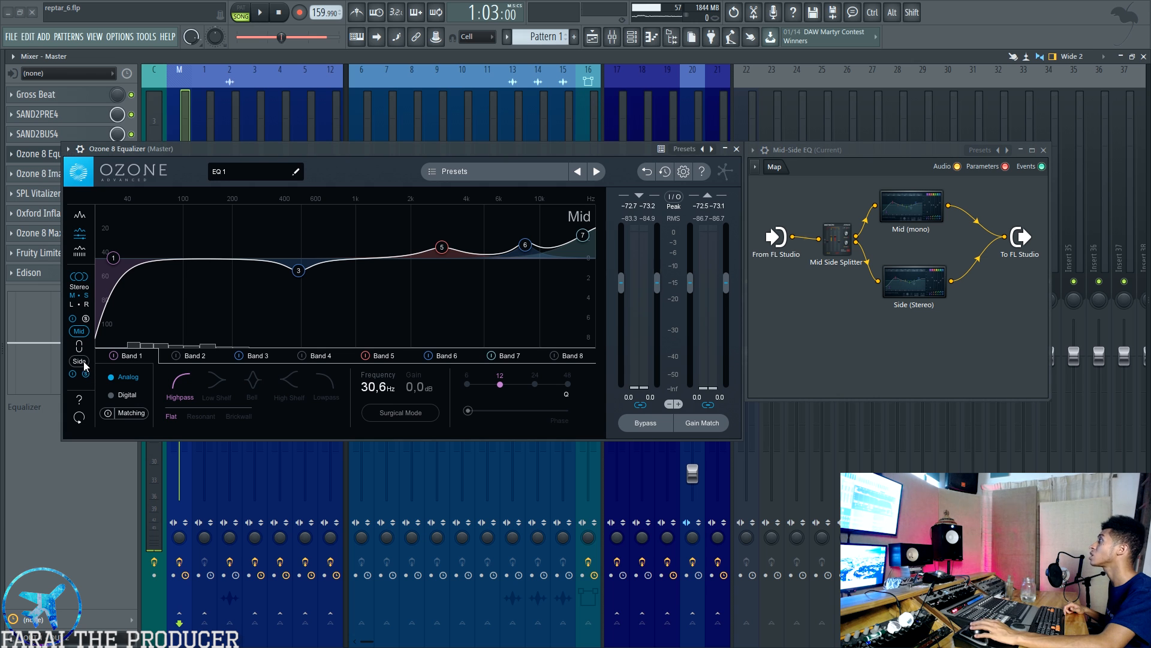
left_click(79, 361)
left_click(1046, 149)
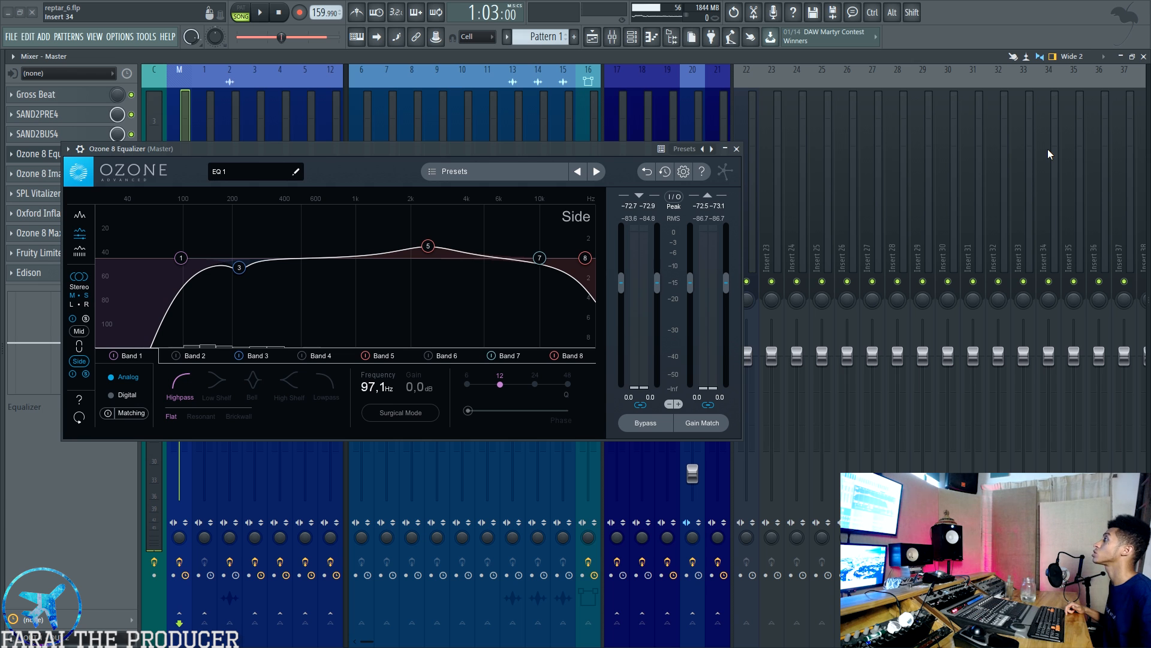
left_click_drag(225, 148, 430, 153)
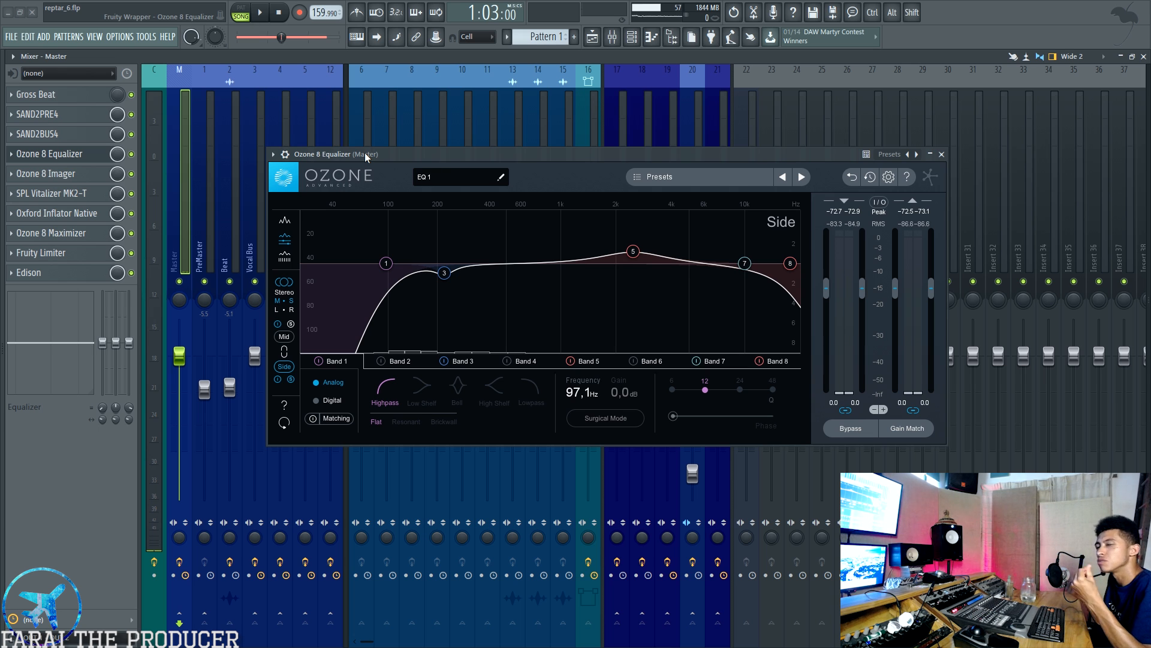
left_click_drag(365, 151, 368, 161)
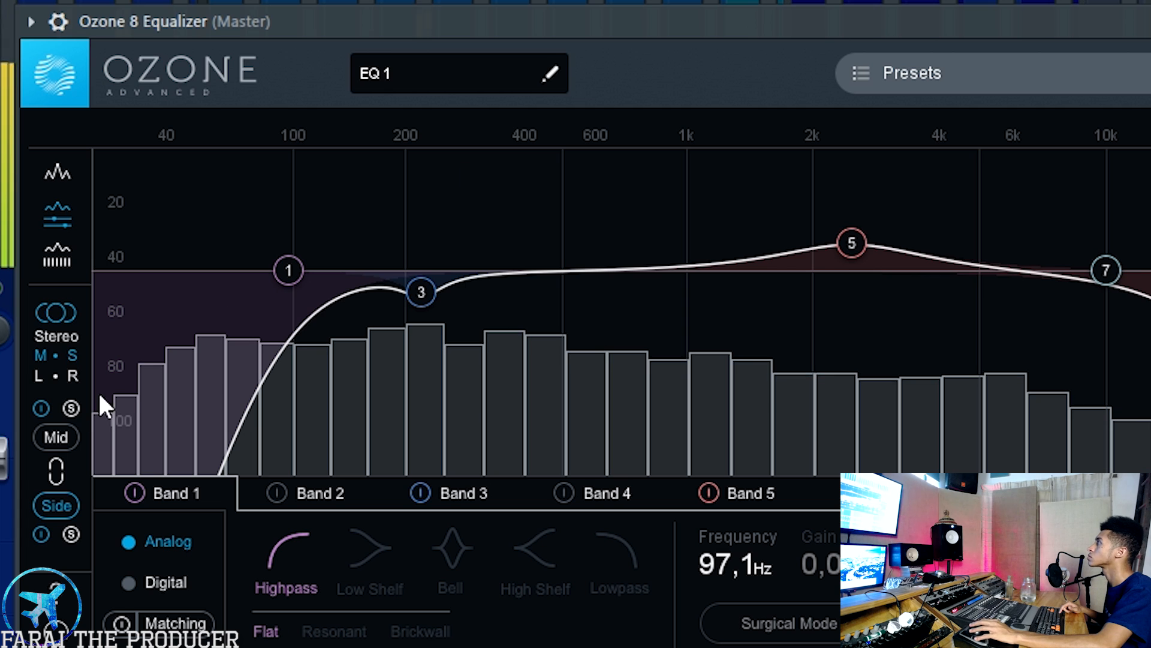
Play the song while soloing the equalizer's mid and side signals in turn, and stop playback.
left_click(70, 408)
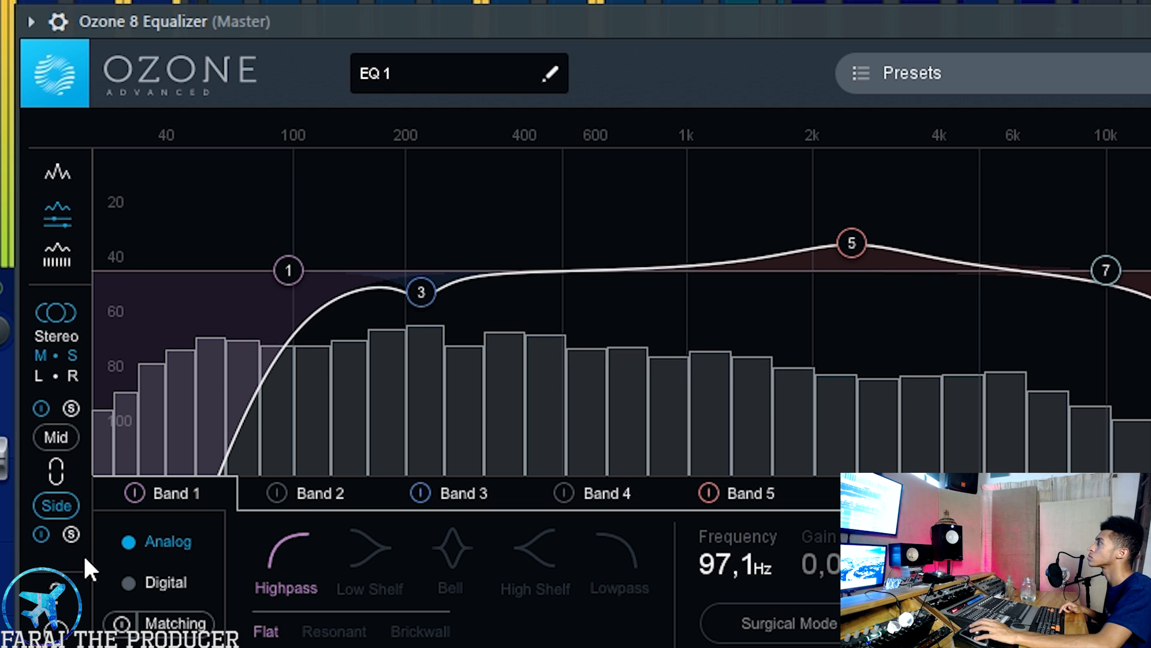
left_click(71, 533)
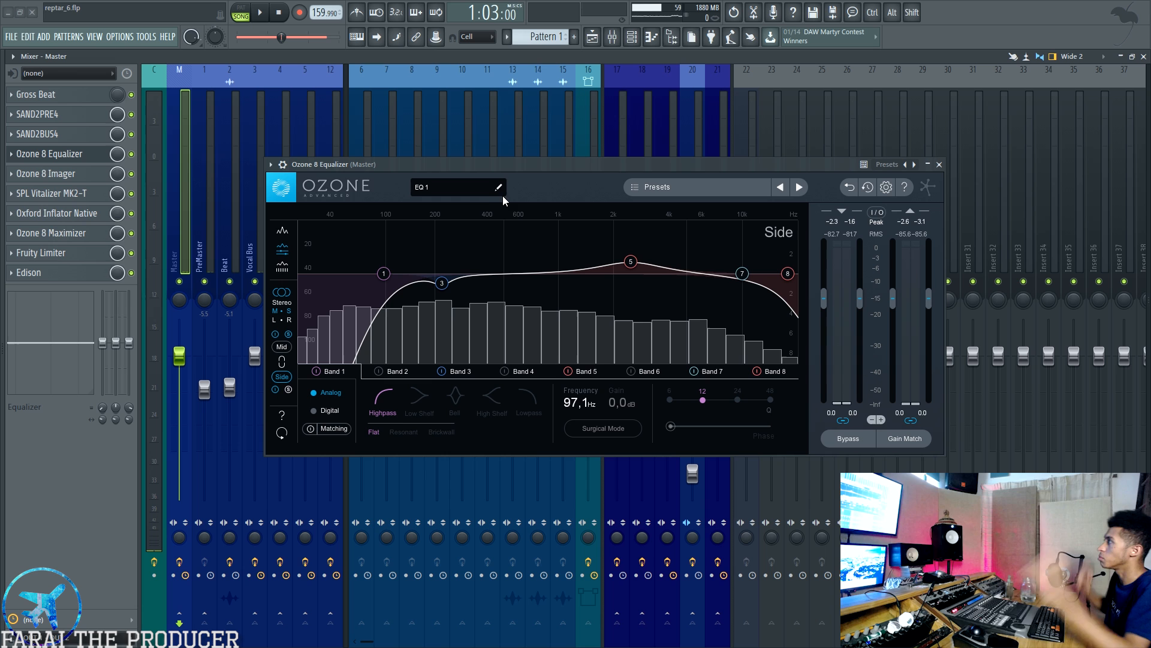
key("space")
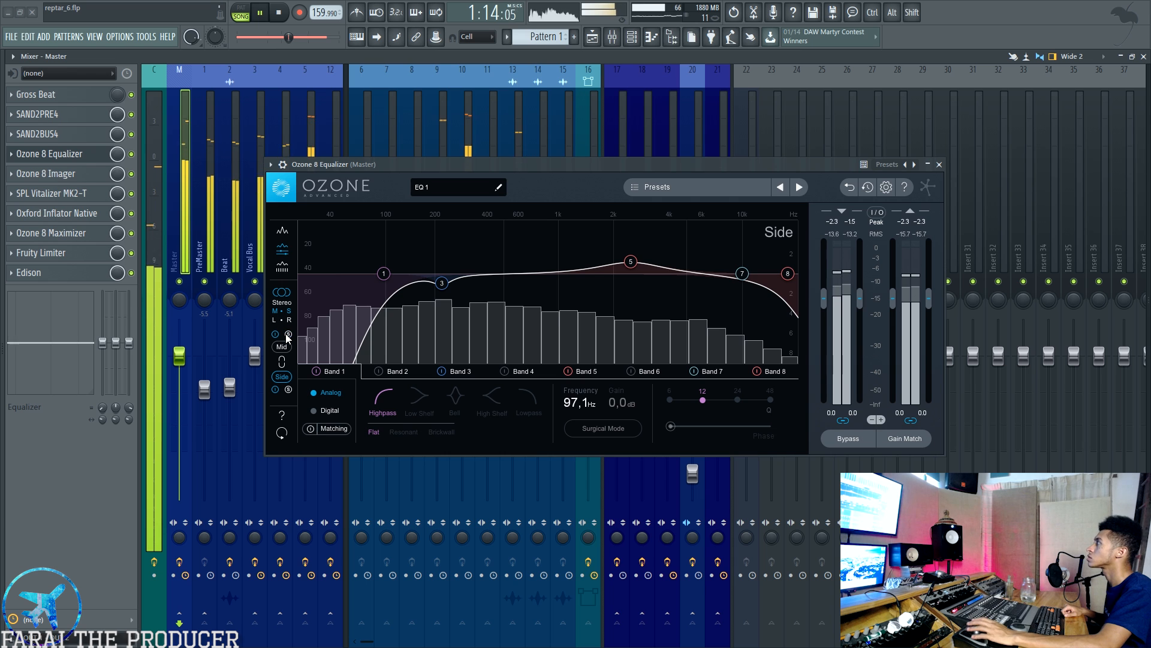
key("space")
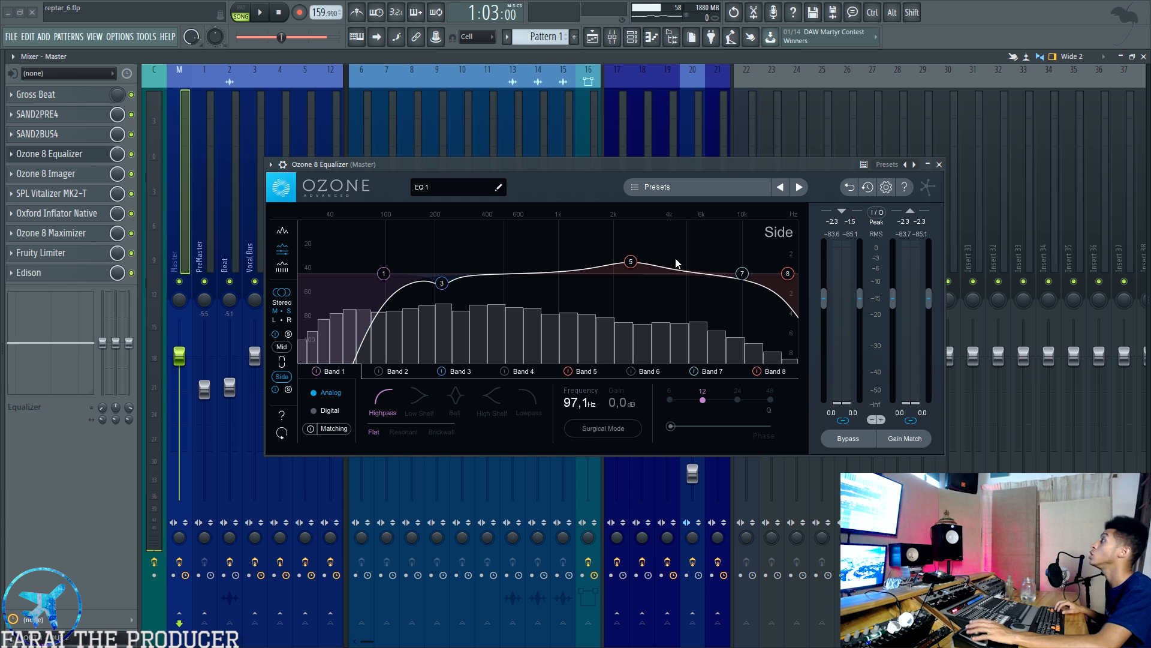
Inspect the Side channel's band 5 bell and band 8 lowpass settings in the Ozone 8 Equalizer.
left_click(632, 267)
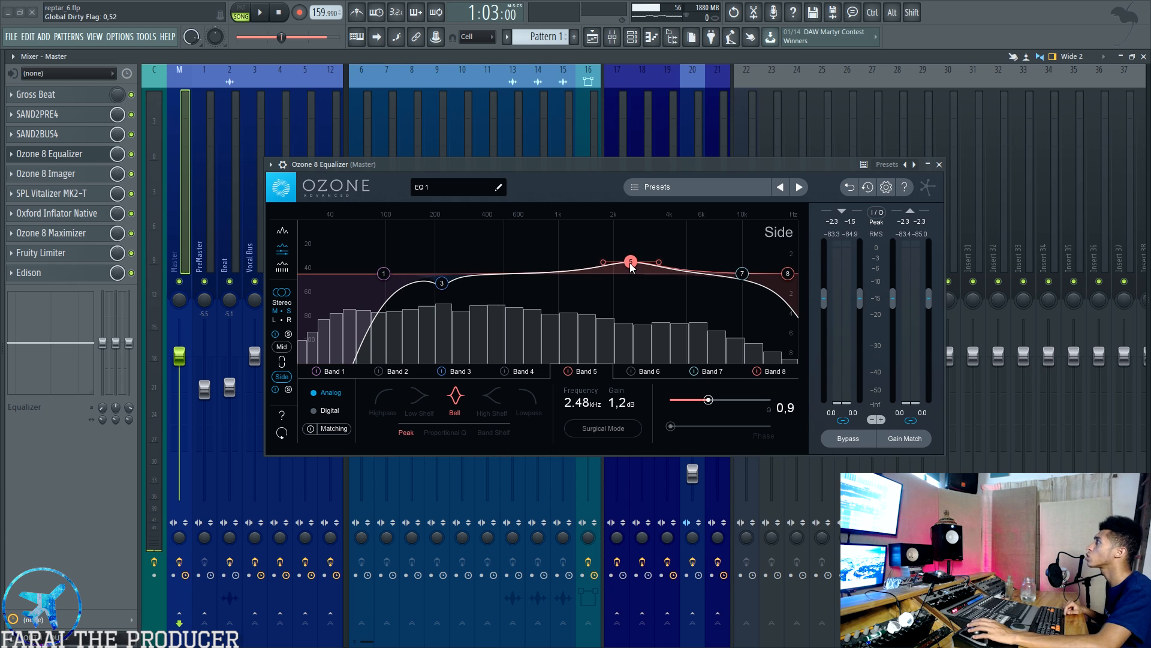
left_click(787, 276)
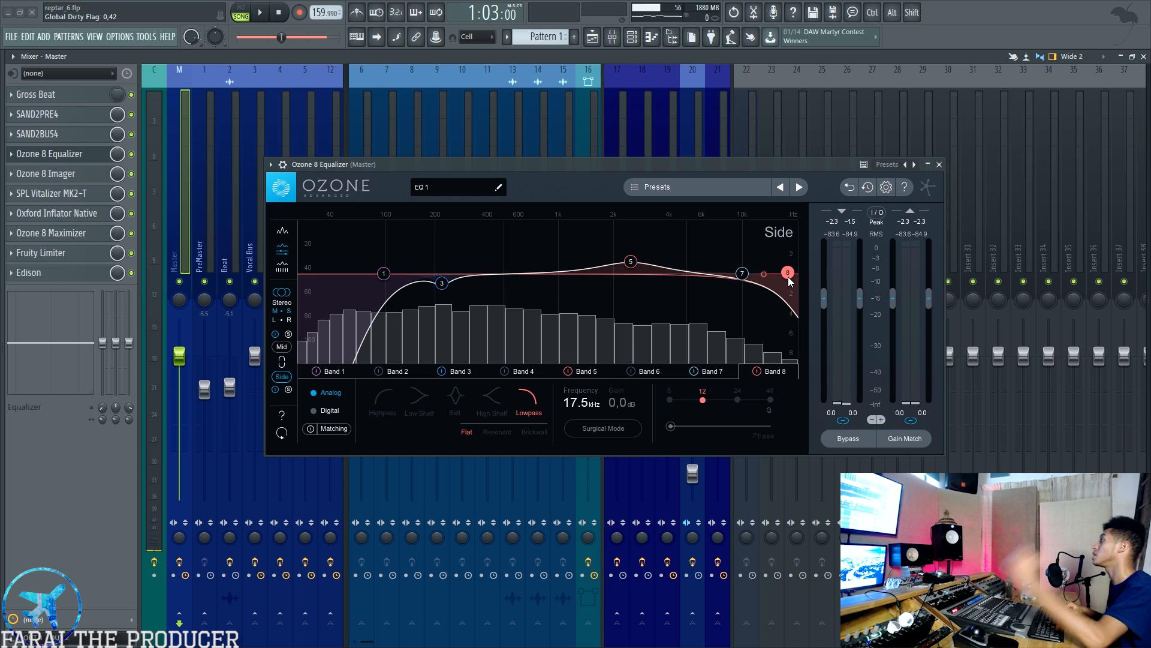
Switch the equalizer to the Mid channel and inspect the settings of bands 3, 5, 6 and 7.
left_click(281, 348)
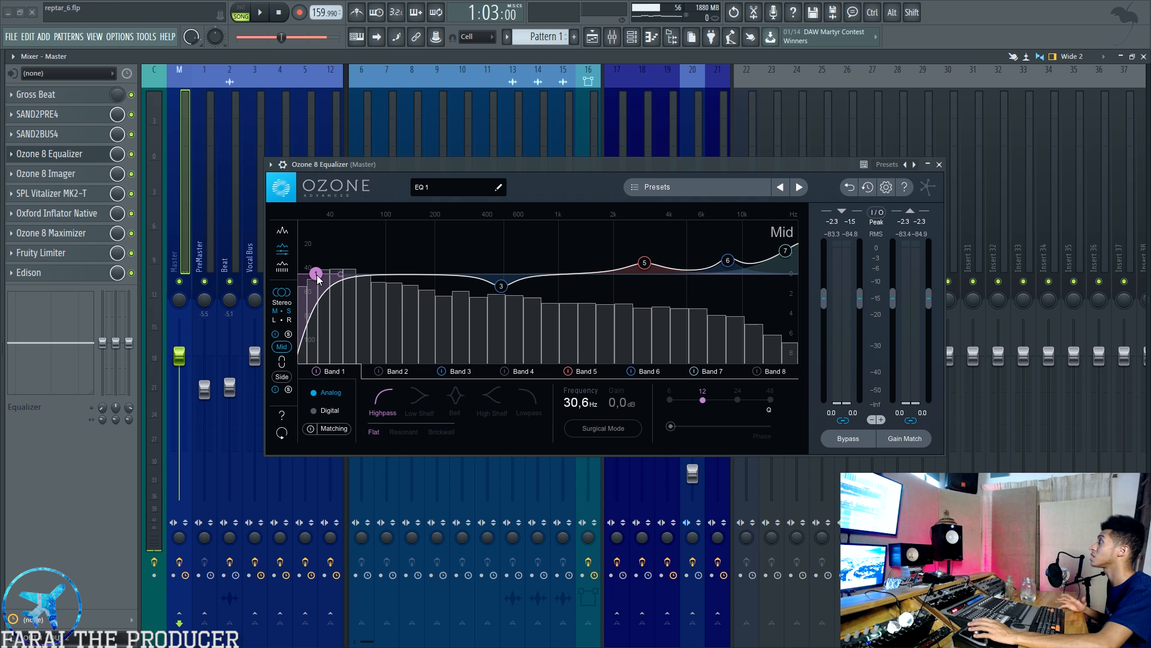
left_click(502, 288)
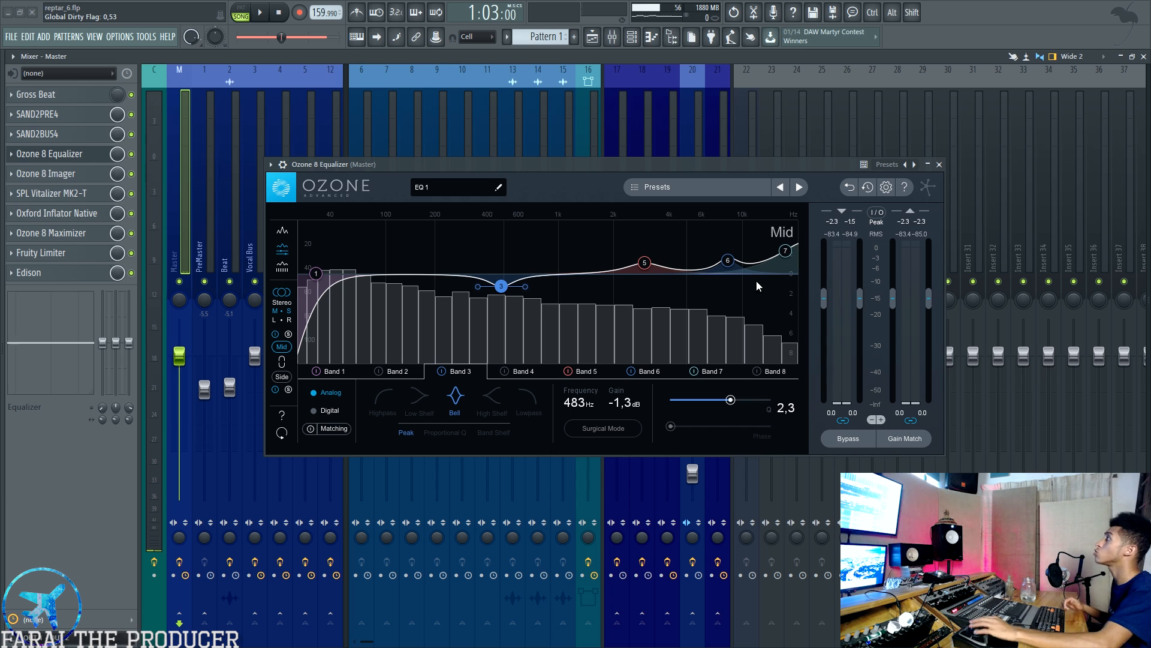
left_click(646, 264)
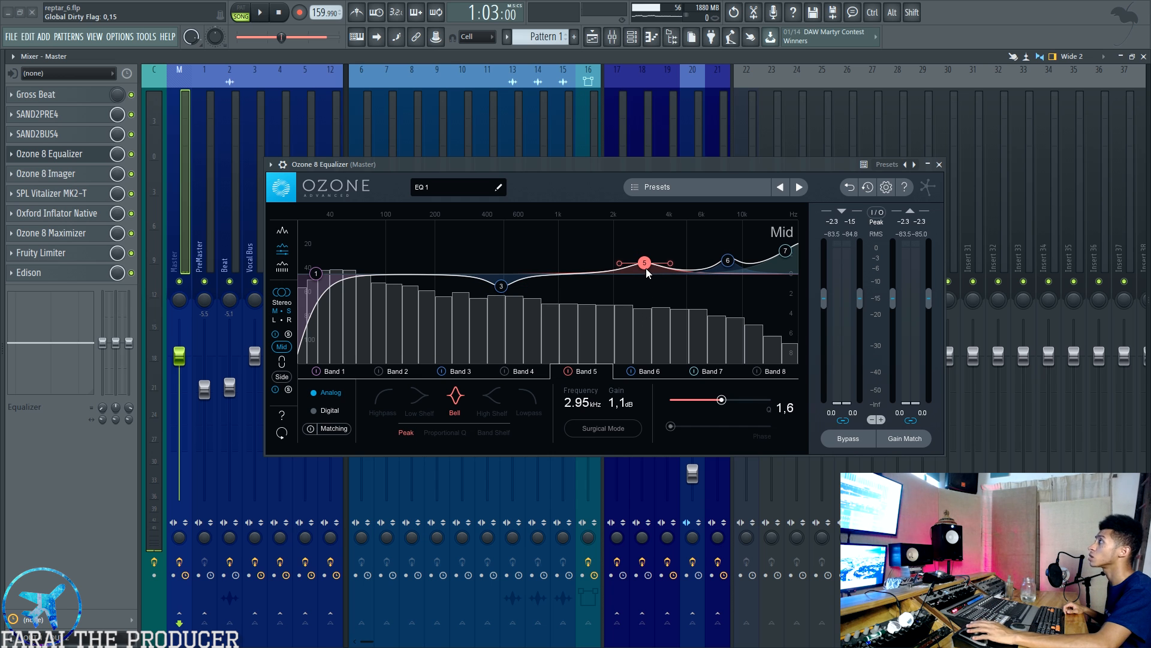
left_click_drag(645, 300, 651, 311)
left_click(728, 259)
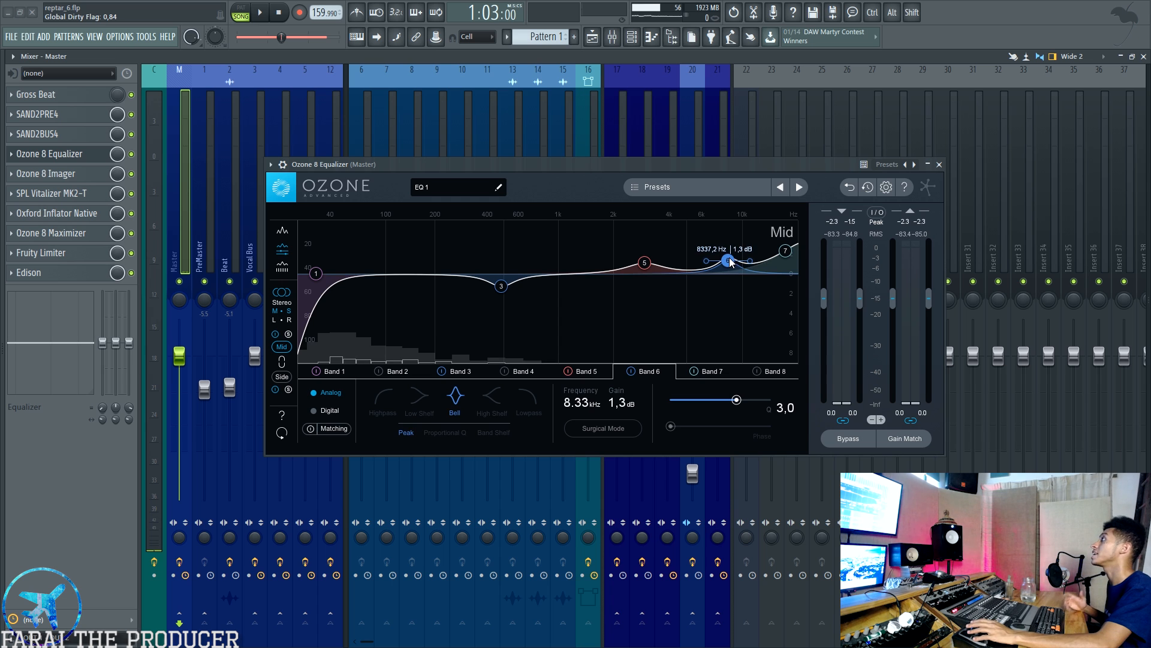
left_click(784, 252)
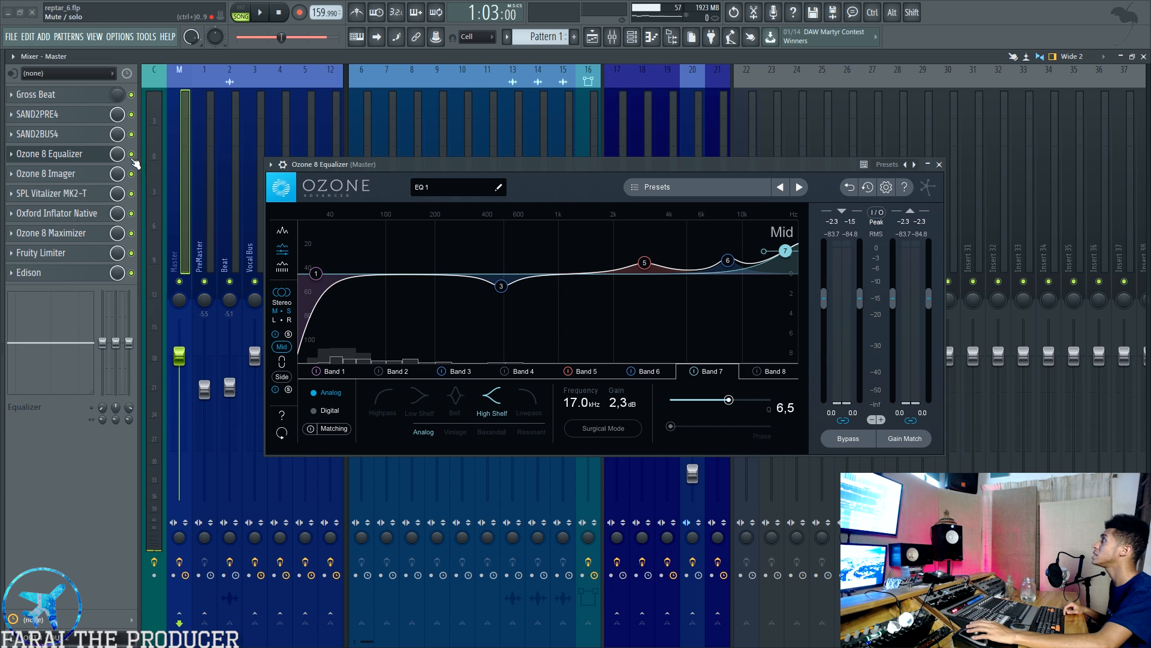
Disable the Ozone 8 Equalizer on the Master track, play the song without it, and view its Side and Mid curves.
left_click(131, 154)
key("space")
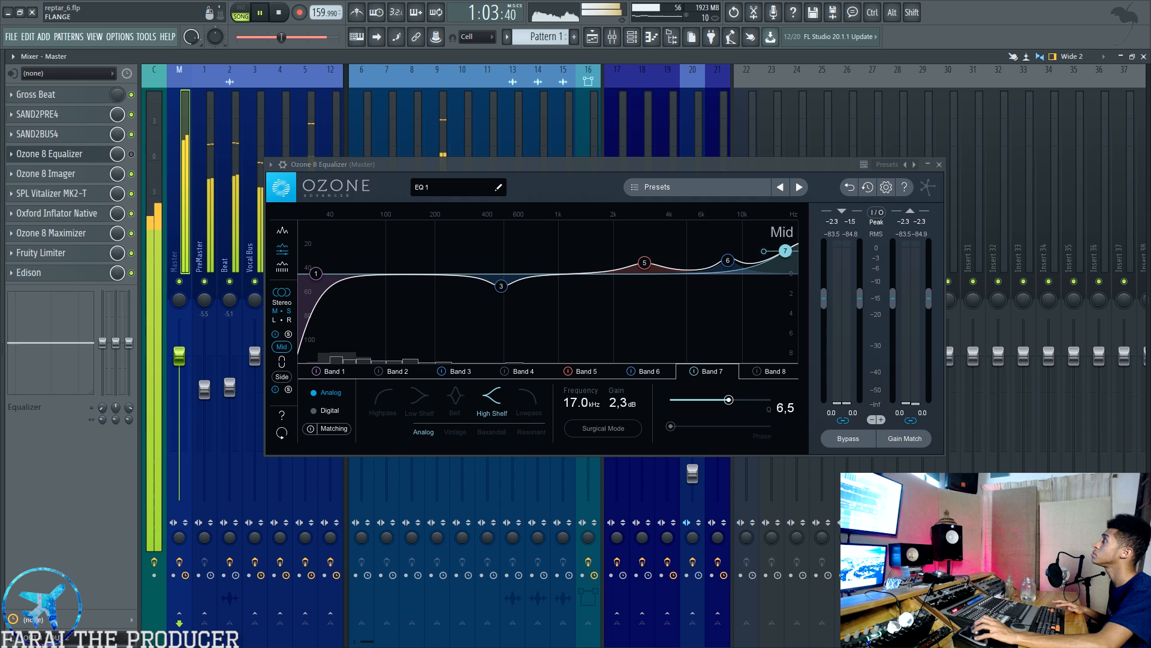
left_click_drag(820, 165, 891, 176)
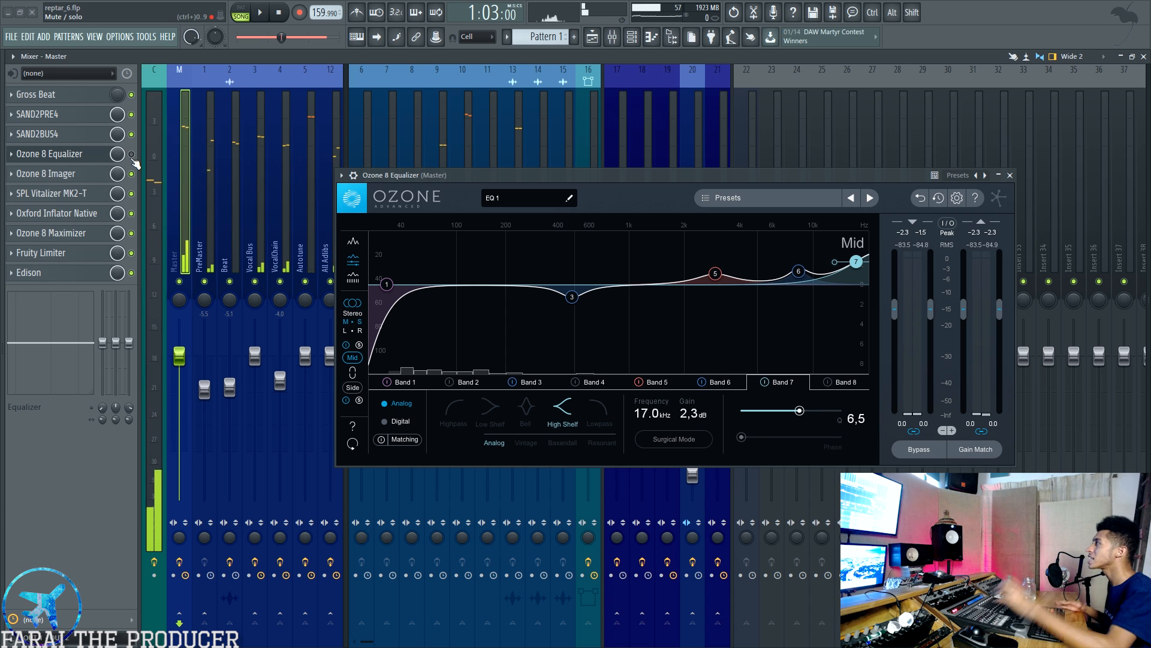
left_click(353, 388)
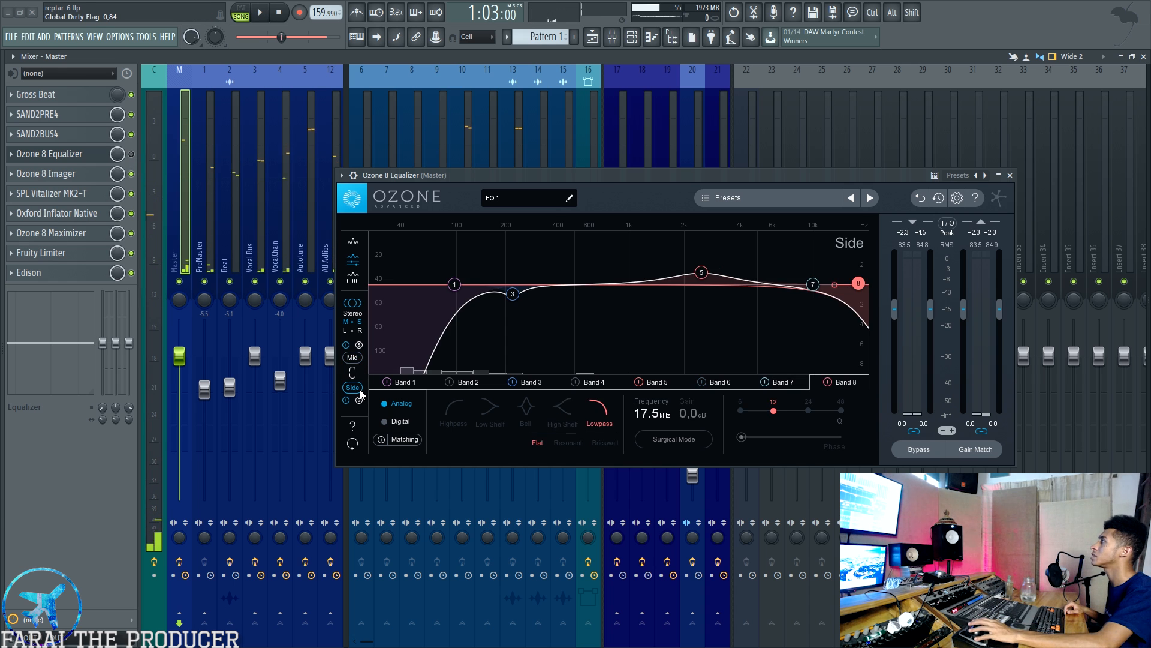
left_click(353, 358)
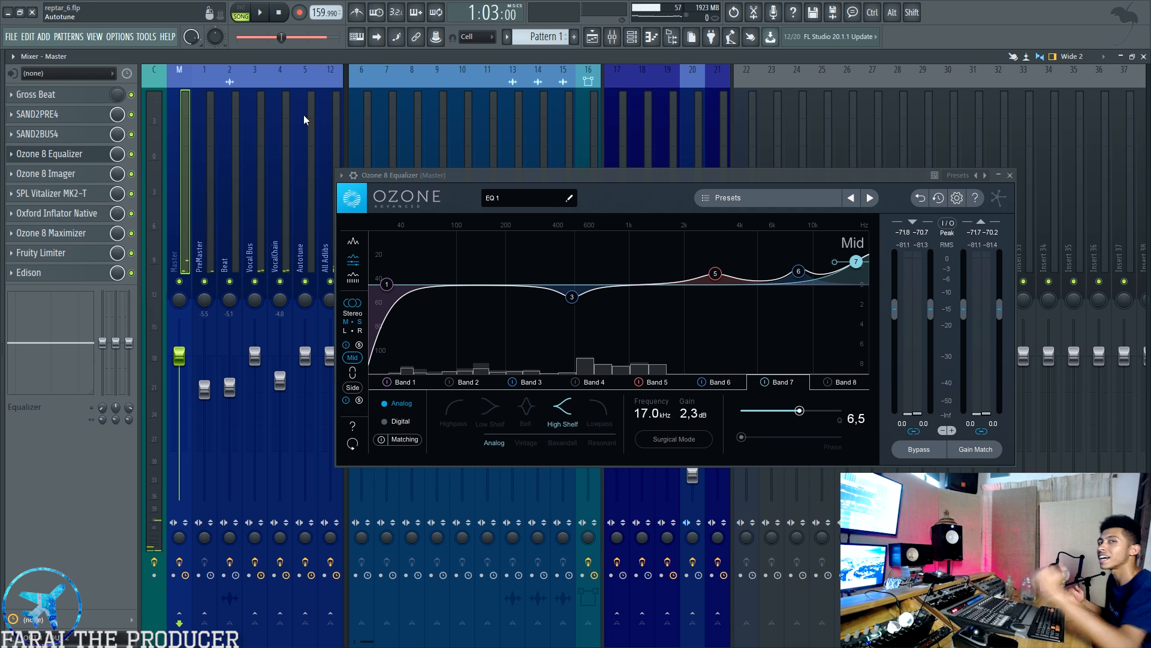
Play the song with the Ozone 8 Equalizer enabled for comparison, stop playback, and close the equalizer.
key("space")
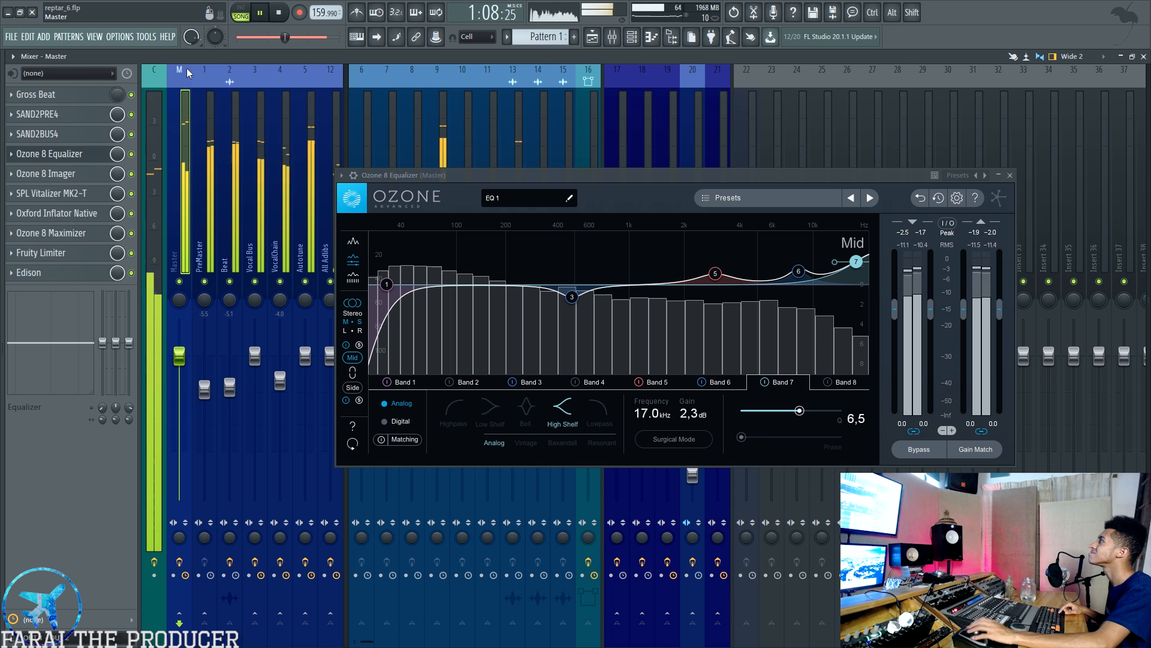
key("space")
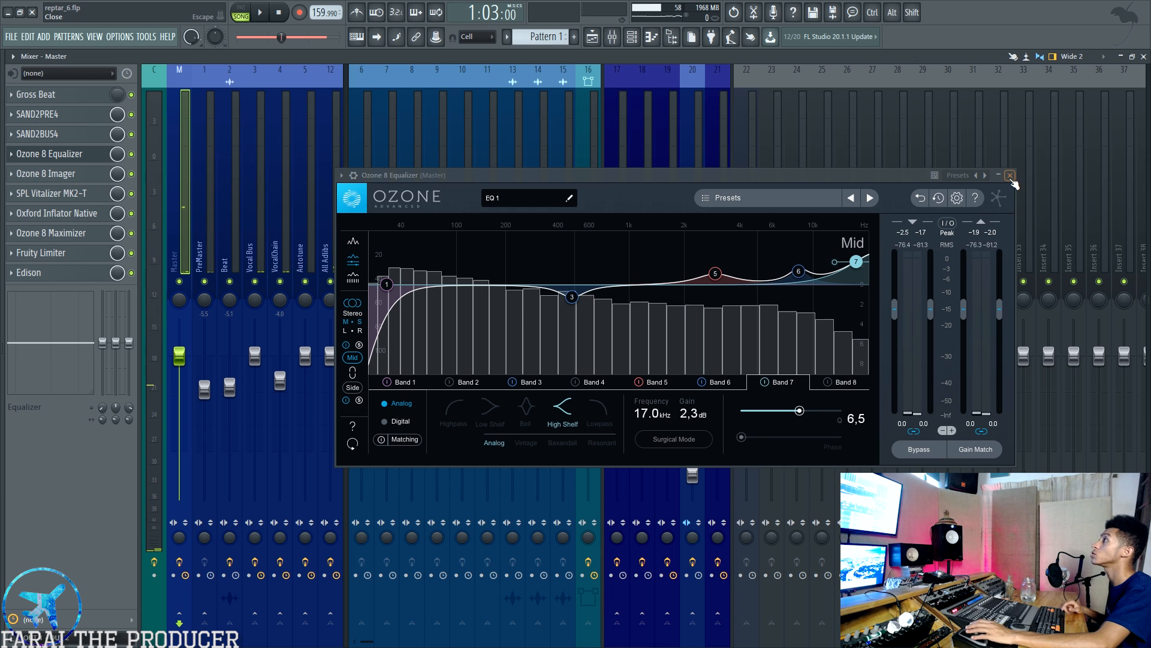
left_click(1010, 175)
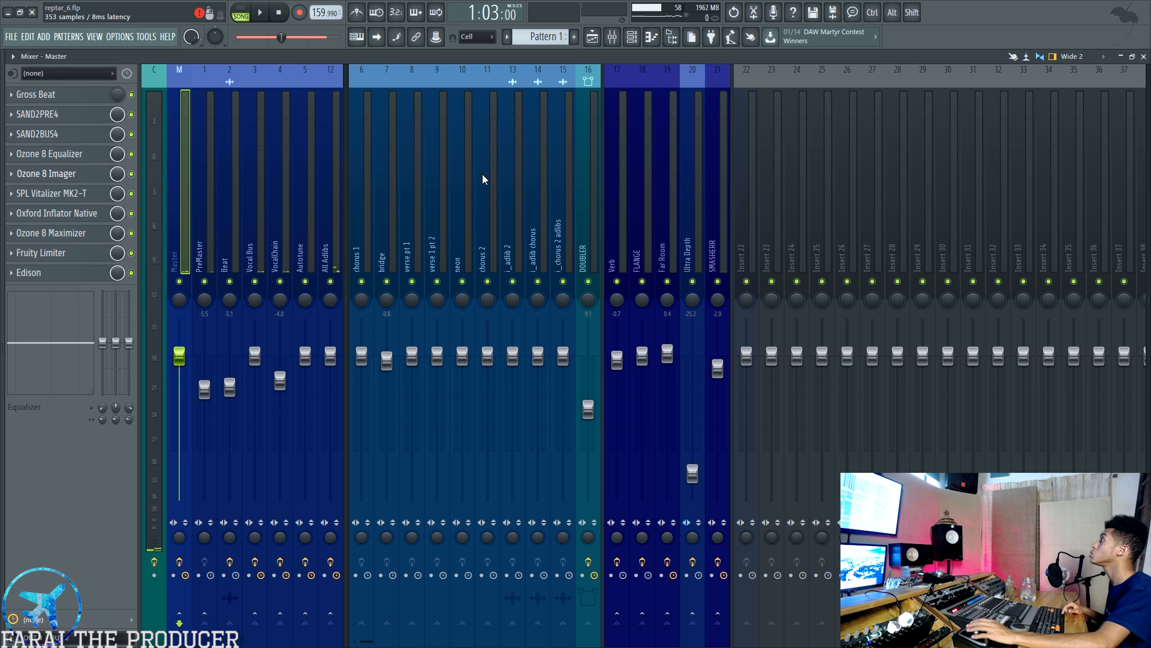
Position the Ozone 8 Imager over the mixer and examine its four band widths and Stereoize setting.
left_click_drag(497, 197, 497, 179)
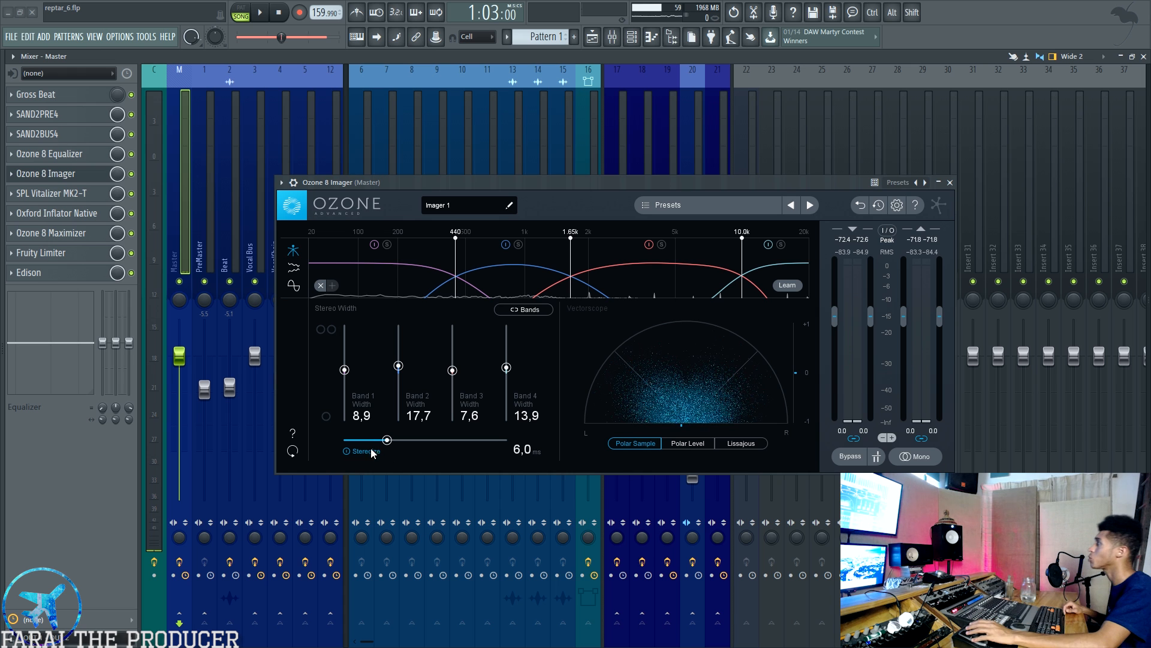
left_click_drag(394, 183, 391, 196)
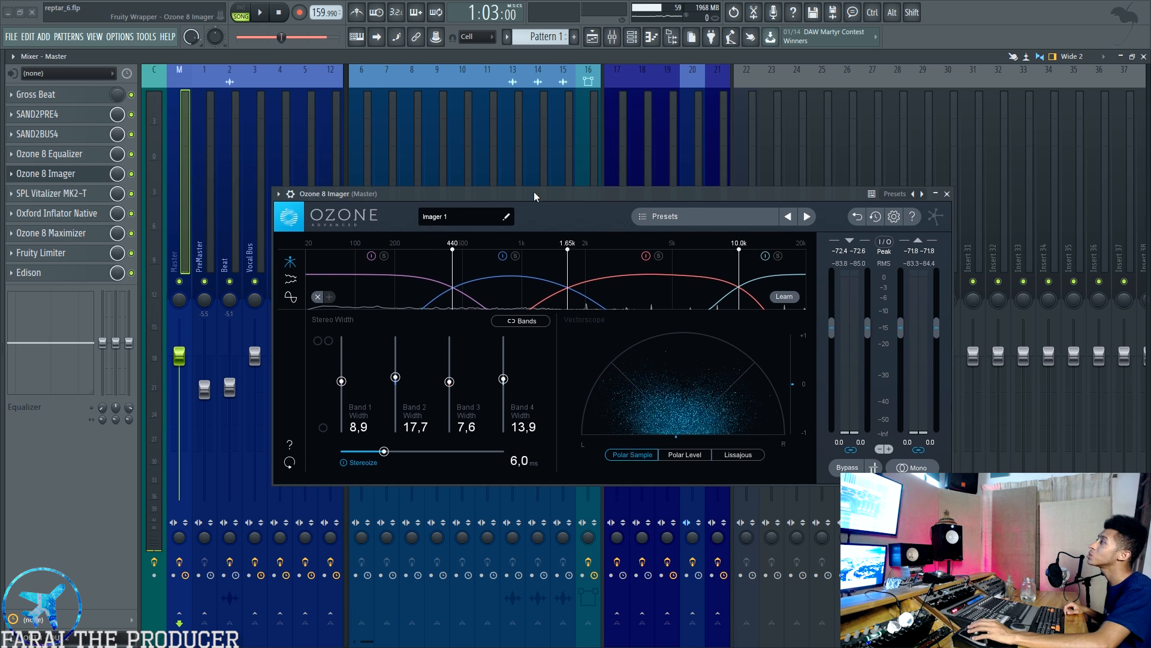
left_click_drag(534, 192, 534, 188)
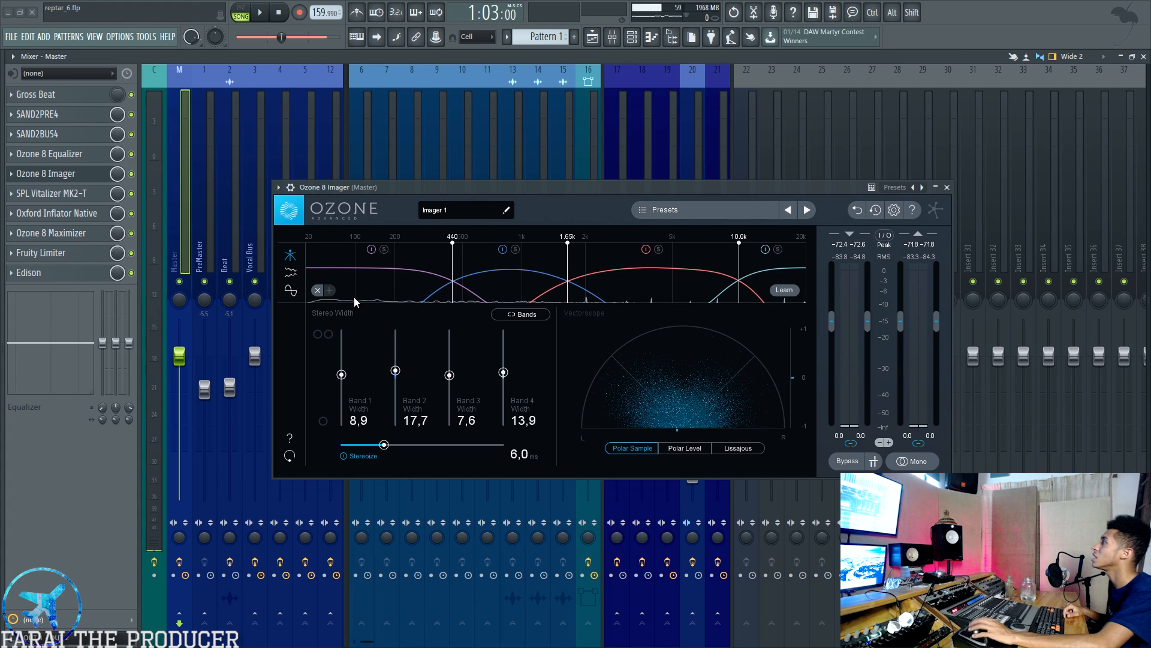
Show the Mid-Side EQ from the Current track beside the Ozone 8 Imager and nudge its Mid (mono) and Side (Stereo) nodes while examining the routing.
left_click(159, 191)
left_click(63, 194)
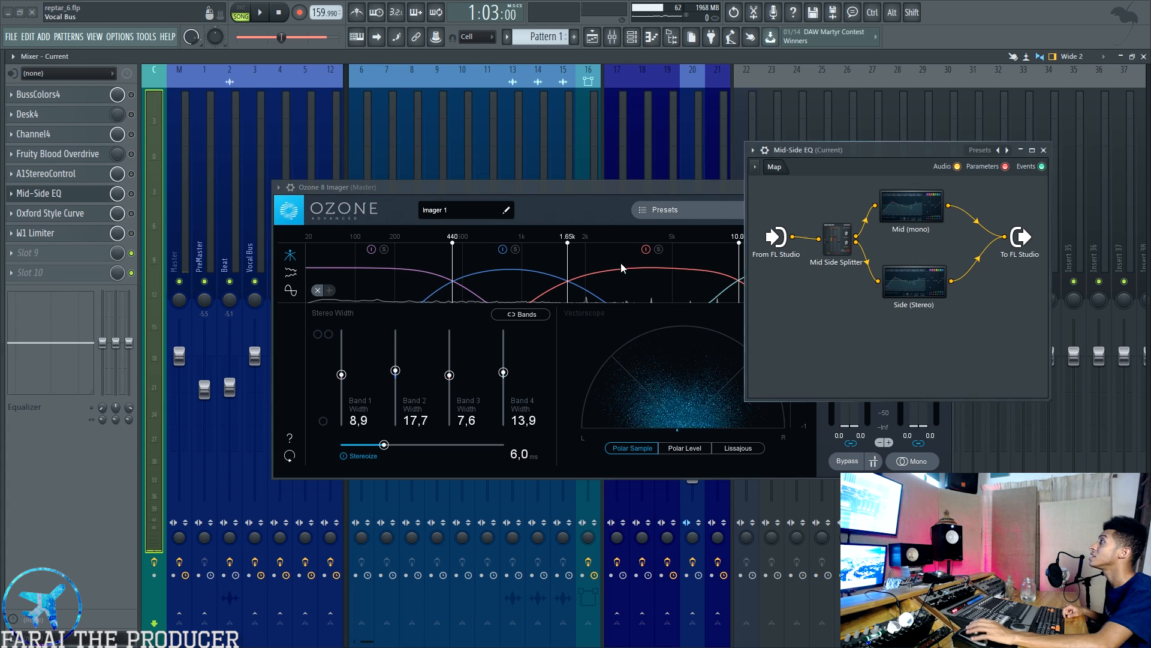
left_click_drag(600, 188, 451, 146)
left_click(911, 149)
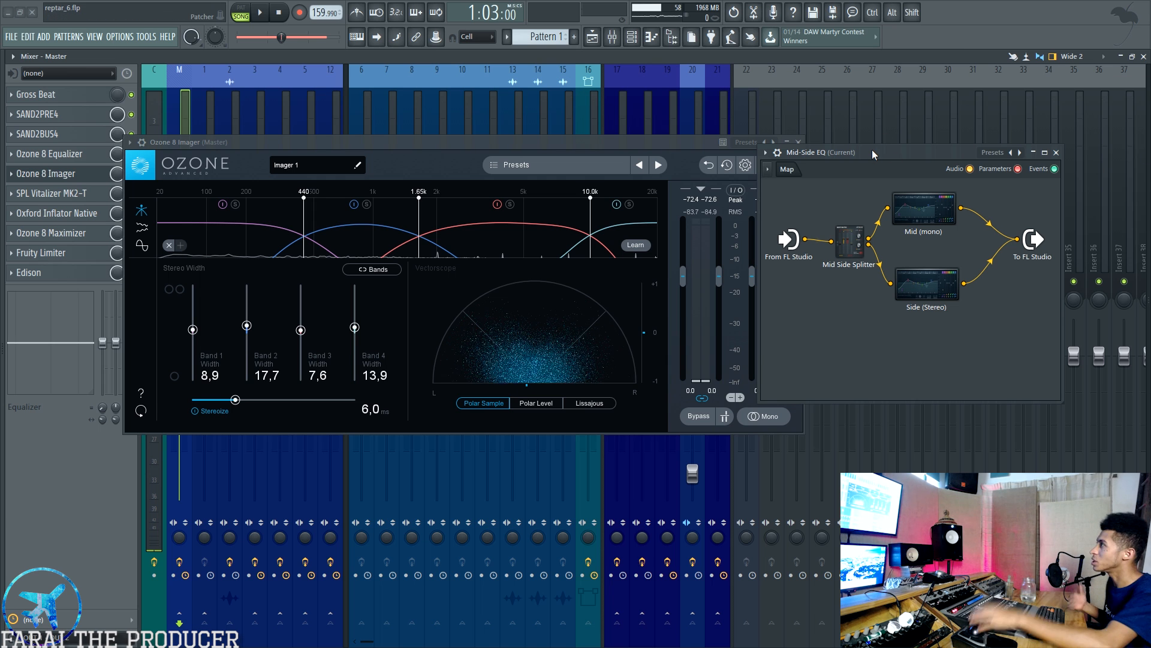
left_click_drag(928, 220, 926, 227)
left_click_drag(944, 281, 942, 277)
left_click_drag(1033, 242, 1032, 242)
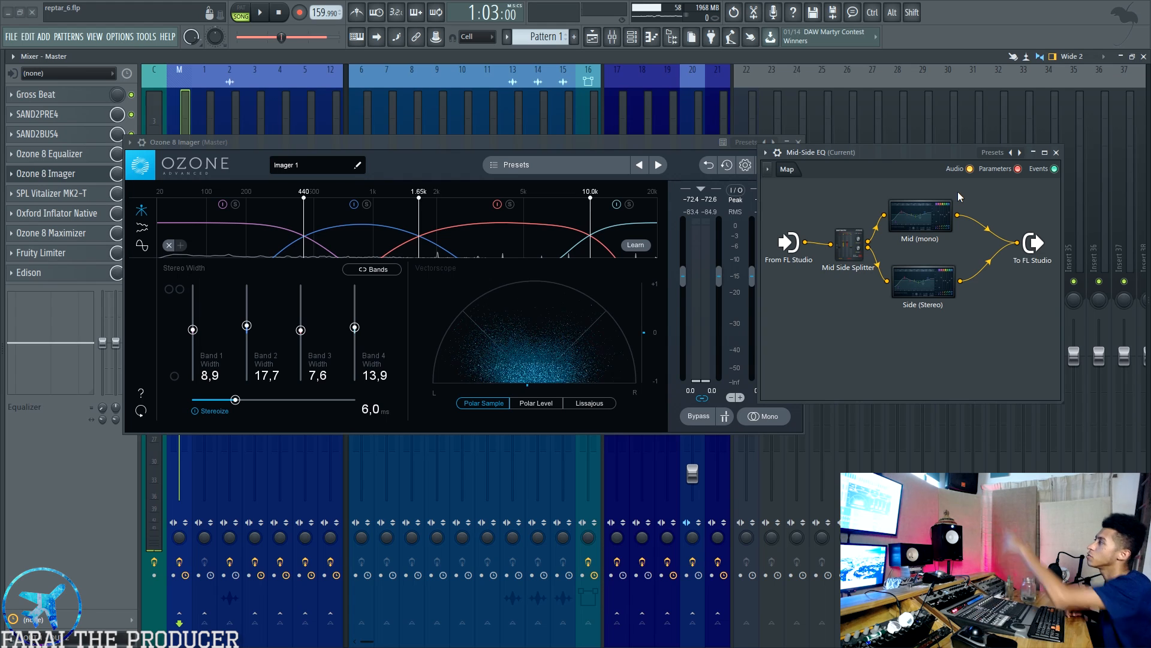
Close the Mid-Side EQ and move the Ozone 8 Imager back over the middle of the mixer.
left_click_drag(580, 142, 578, 130)
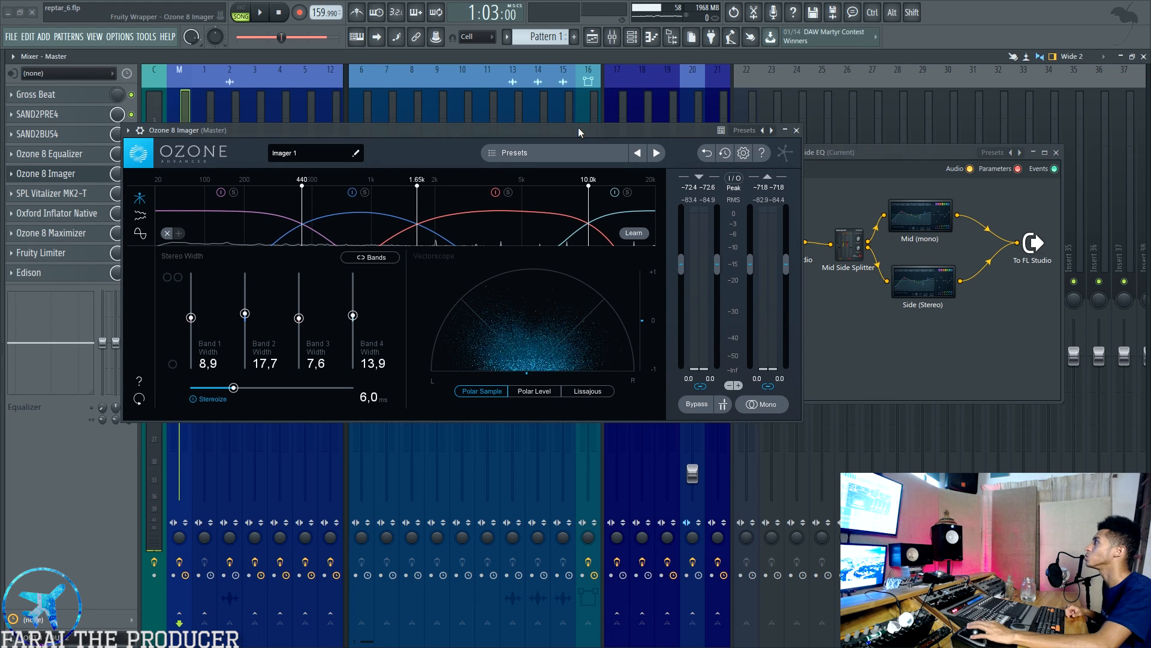
left_click(1056, 152)
left_click_drag(684, 130, 817, 168)
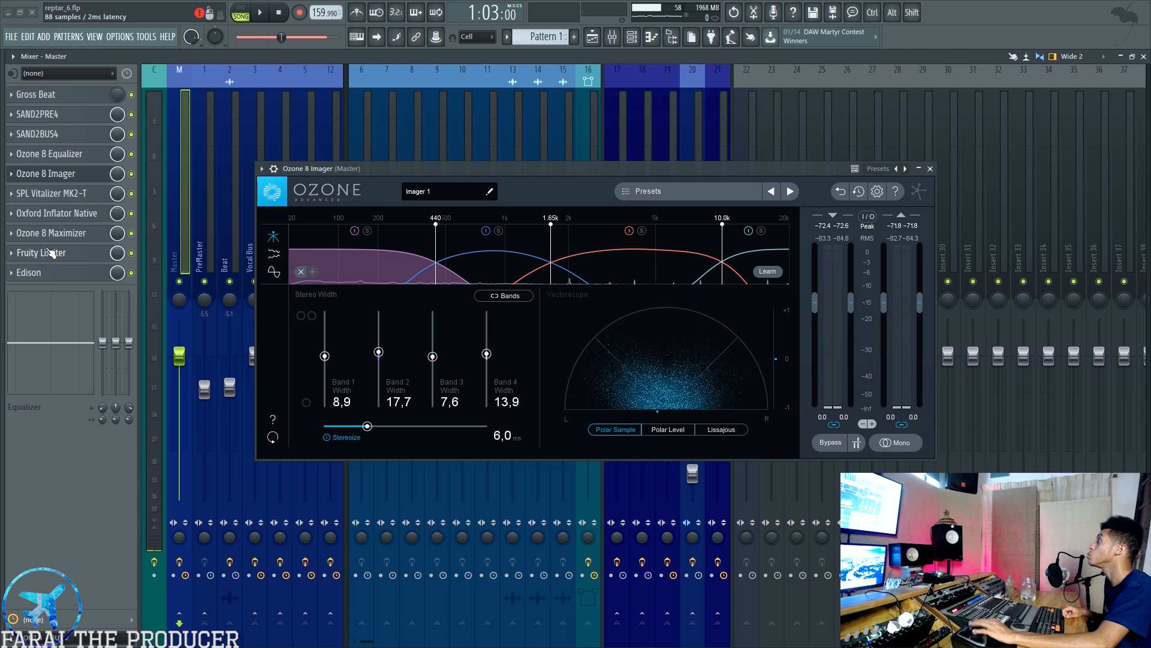
Reopen the Ozone 8 Equalizer to check its Mid curve, and close both the equalizer and the Ozone 8 Imager.
left_click(73, 153)
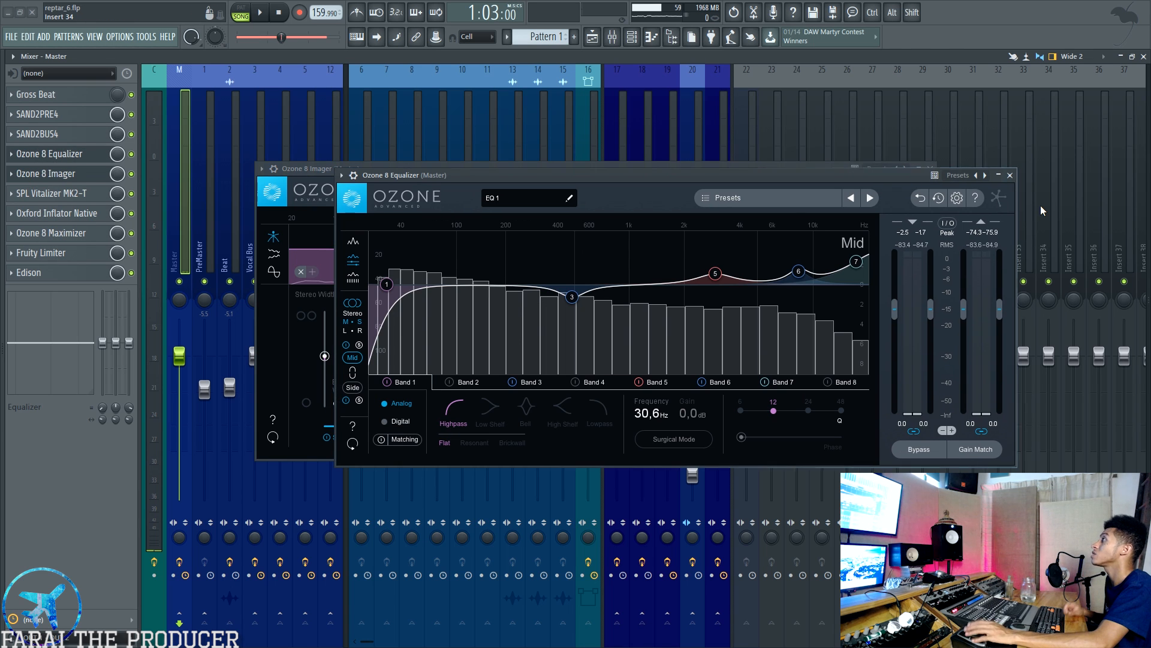
left_click(1010, 175)
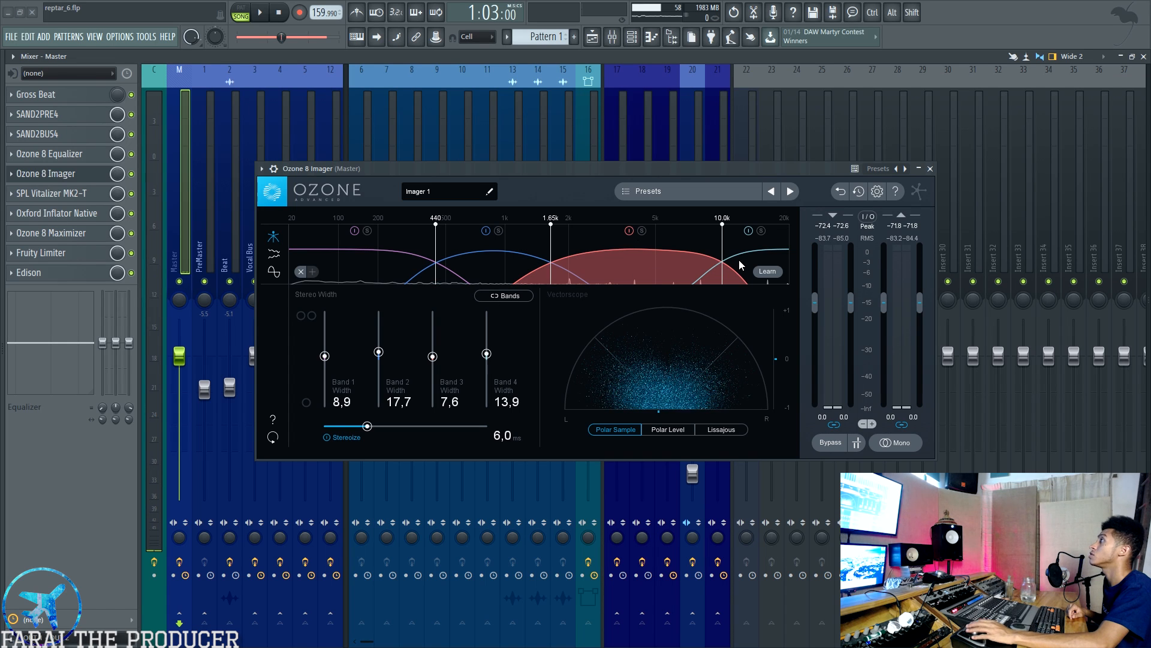
left_click(930, 169)
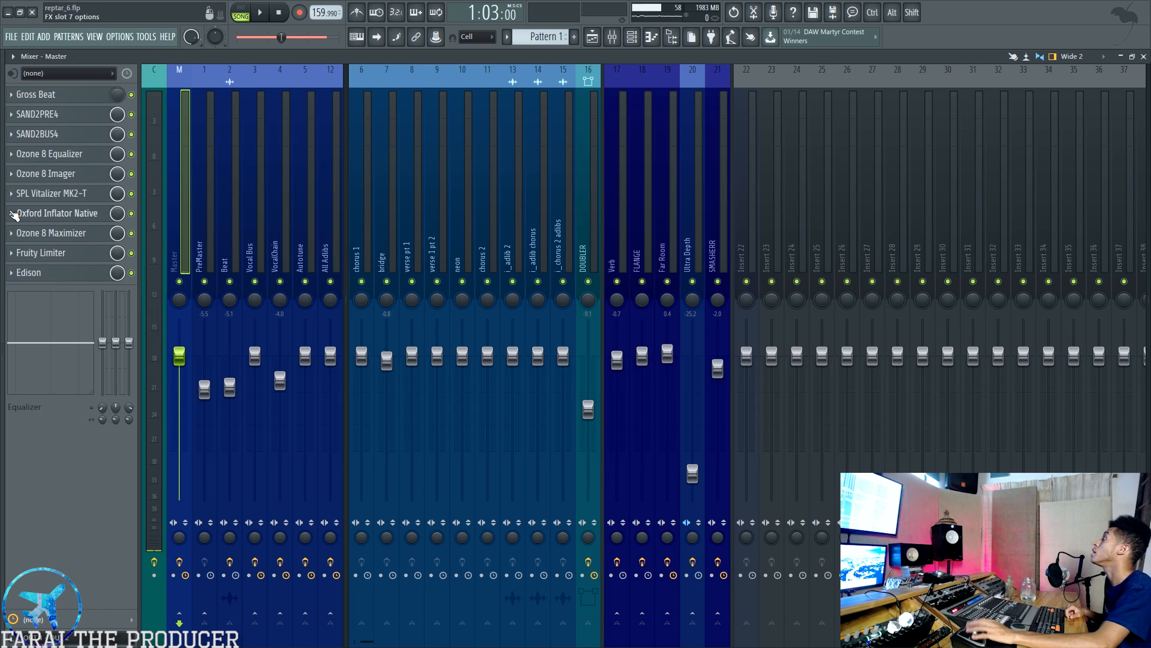
Open the SPL Vitalizer MK2-T and SAND2PRE4 one above the other, compare their settings, and close both plugins.
left_click(77, 193)
left_click_drag(490, 143, 532, 257)
left_click(42, 113)
left_click_drag(533, 168, 544, 170)
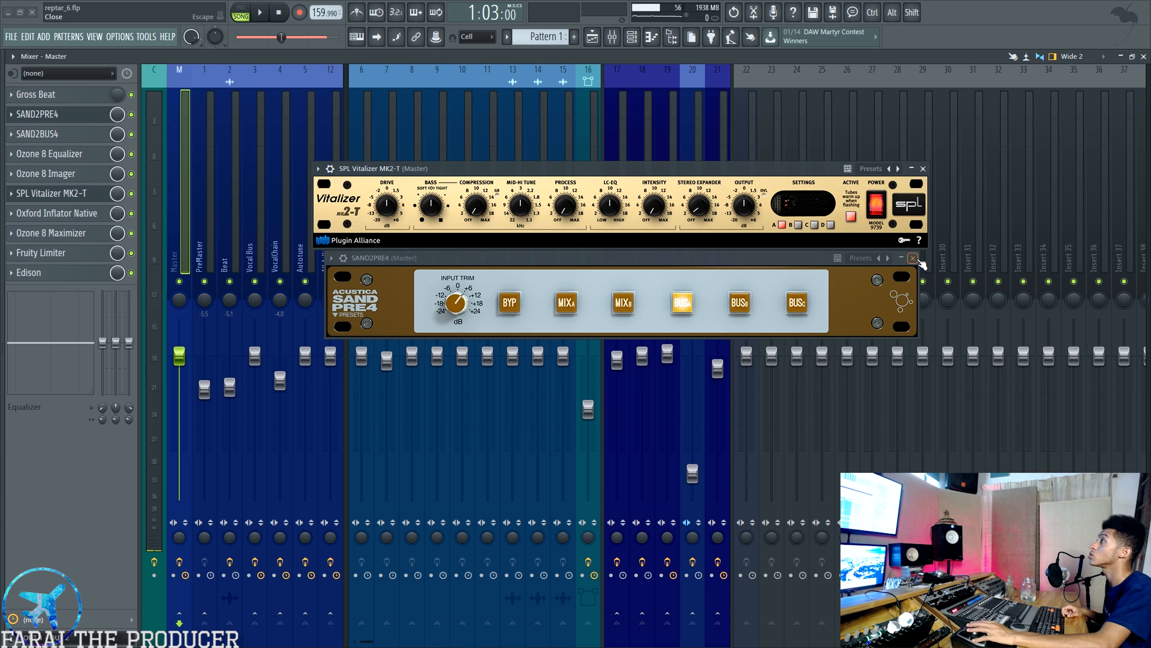
left_click(913, 257)
left_click(923, 168)
Open the Oxford Inflator Native from the Master track, reposition its window, and save the project.
left_click(61, 214)
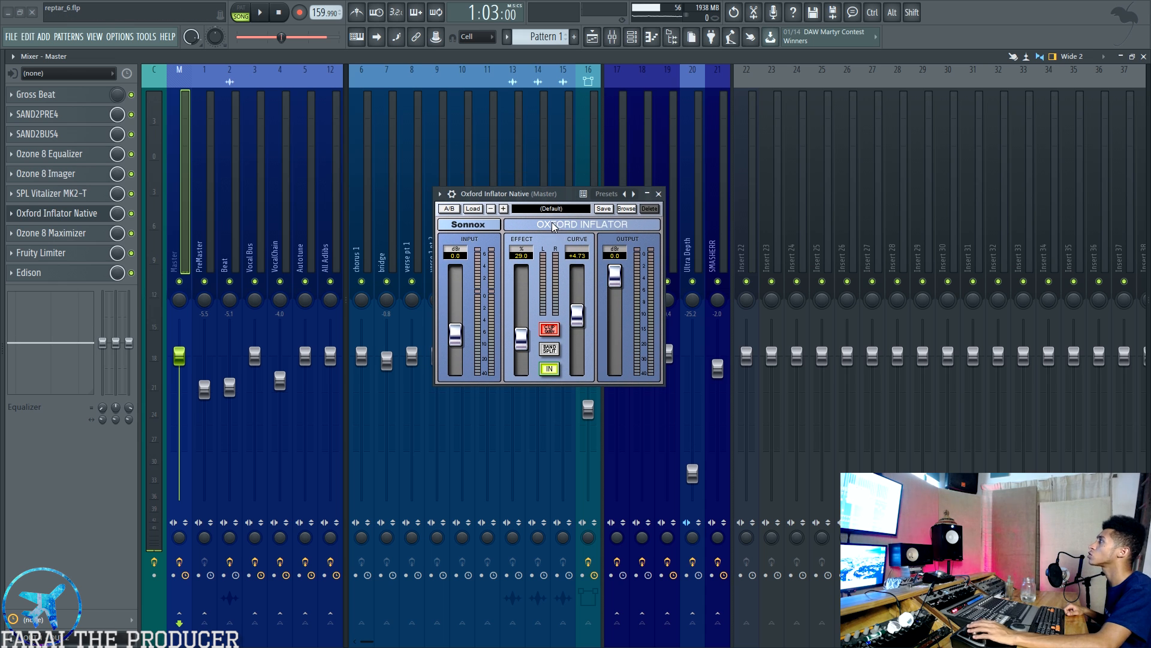
left_click_drag(510, 190, 529, 204)
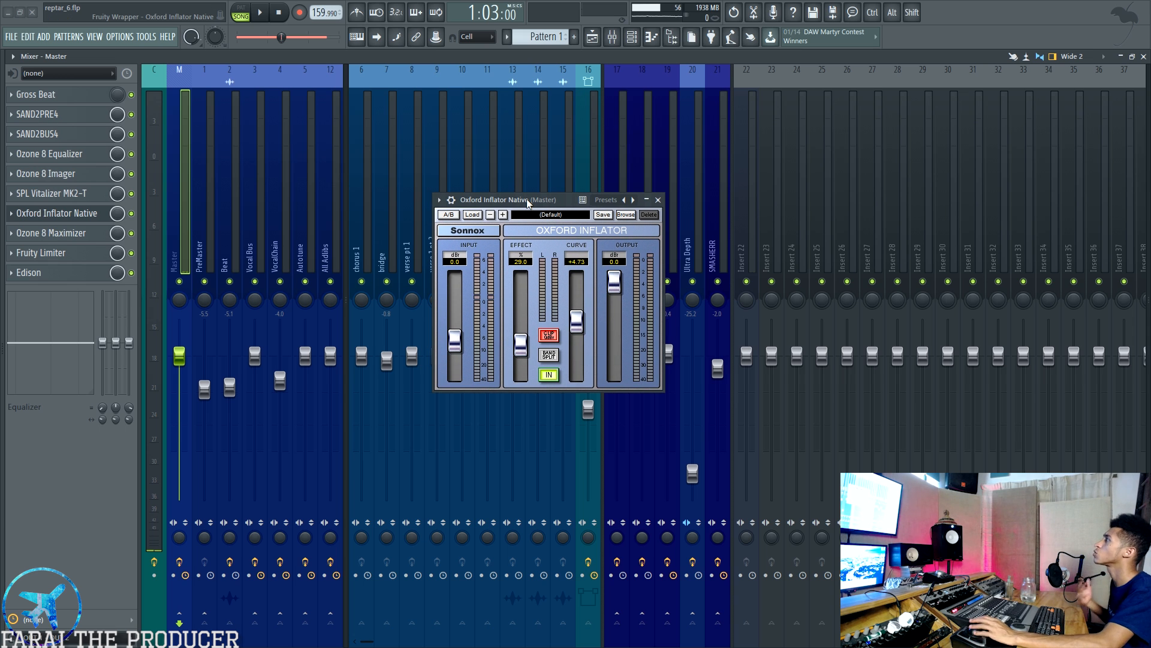
key("ctrl+s")
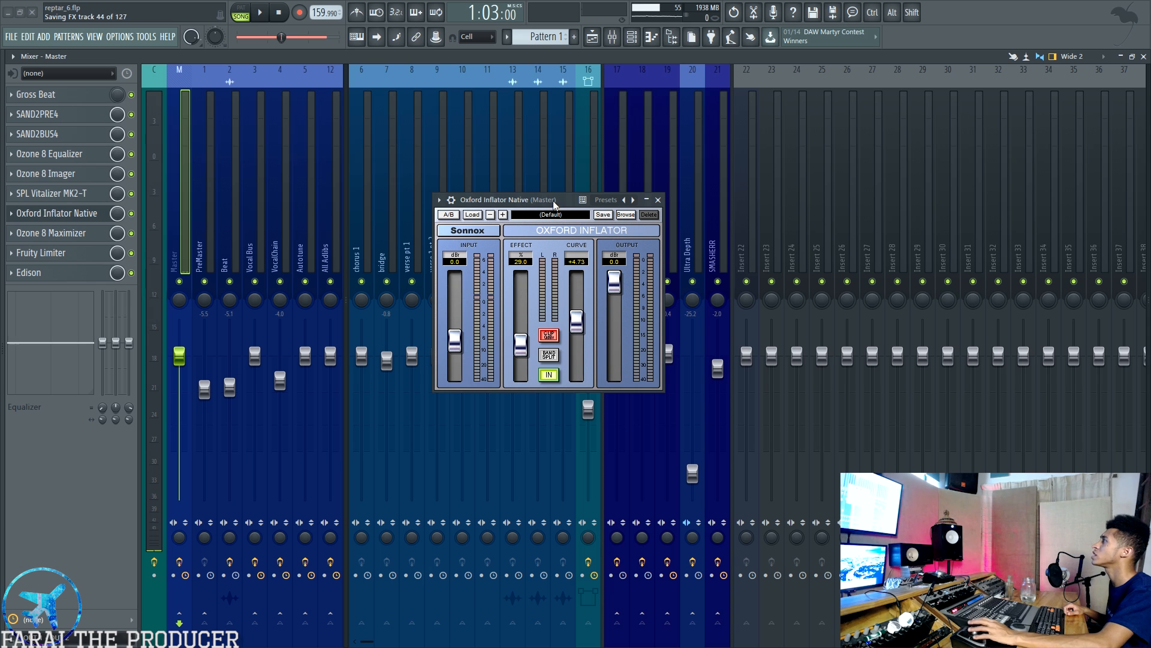
Open the Oxford Style Curve EQ from the Current track, examine its curve full screen, and place the Oxford Inflator above the restored window.
left_click(159, 211)
left_click(175, 187)
left_click(161, 193)
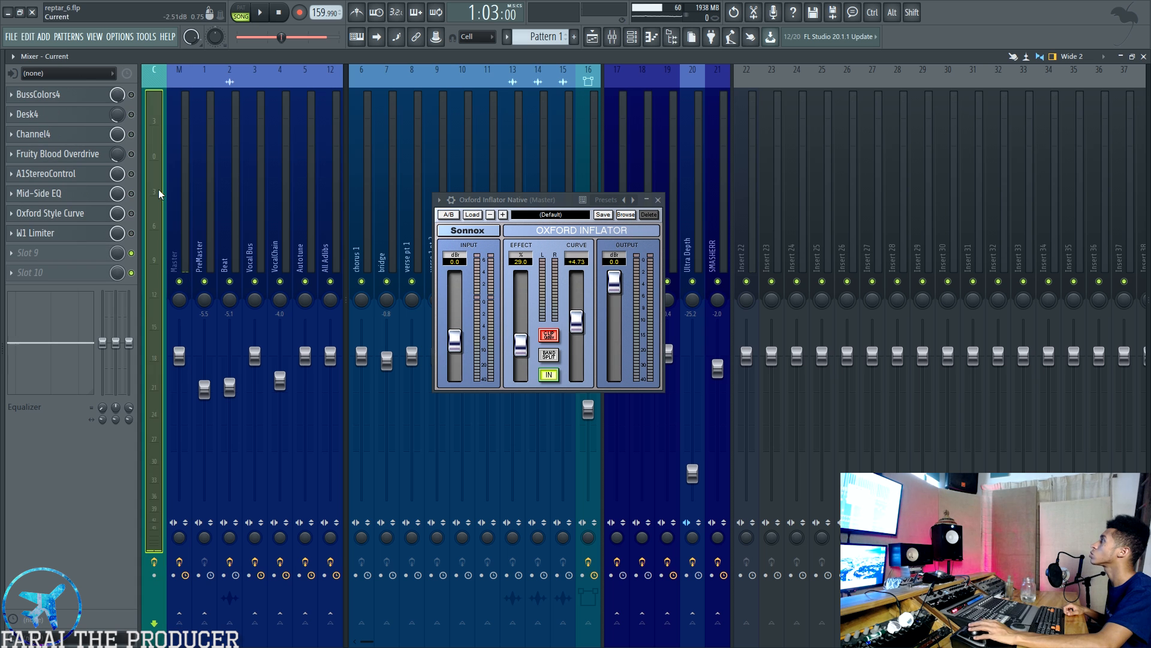
left_click(67, 193)
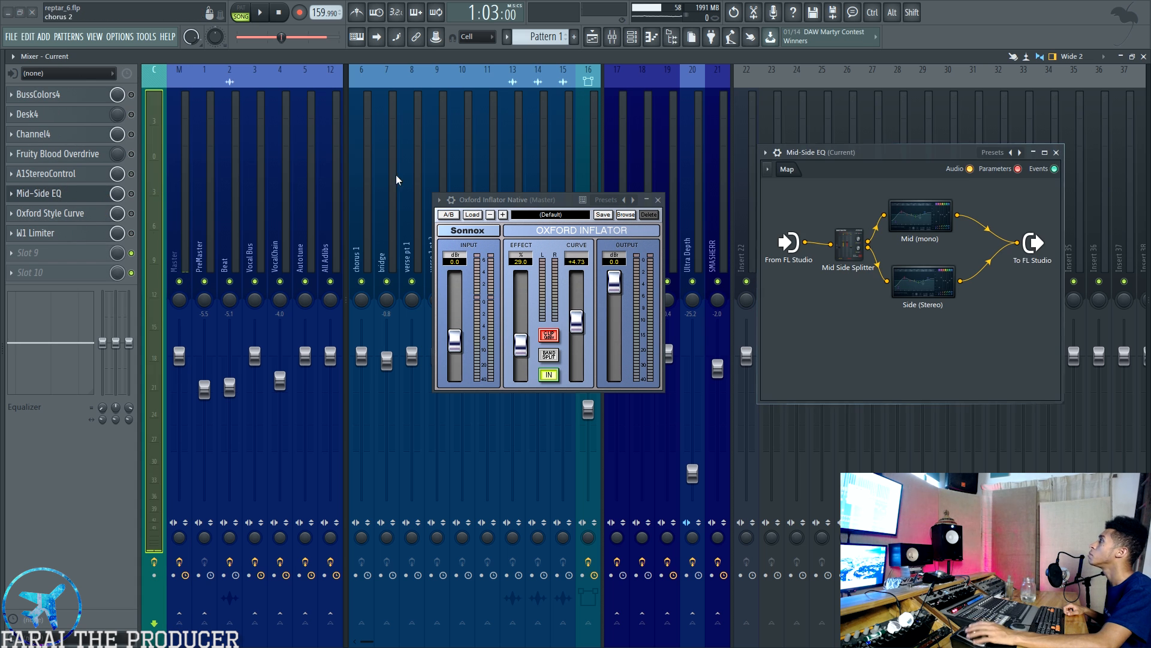
left_click(66, 213)
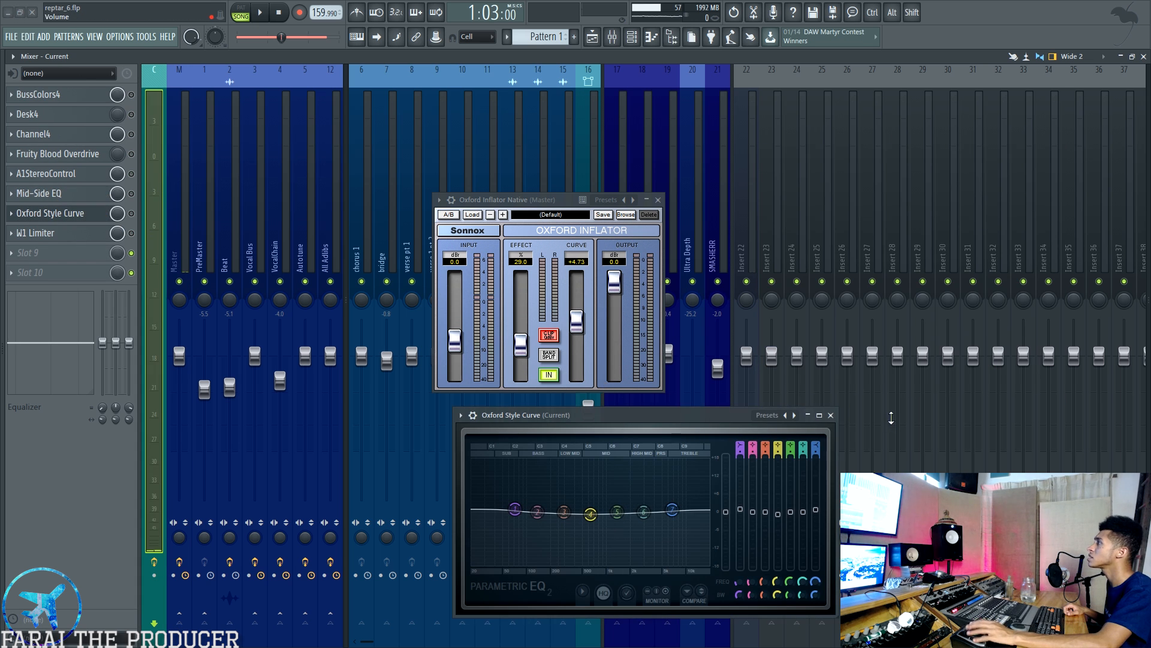
left_click(819, 415)
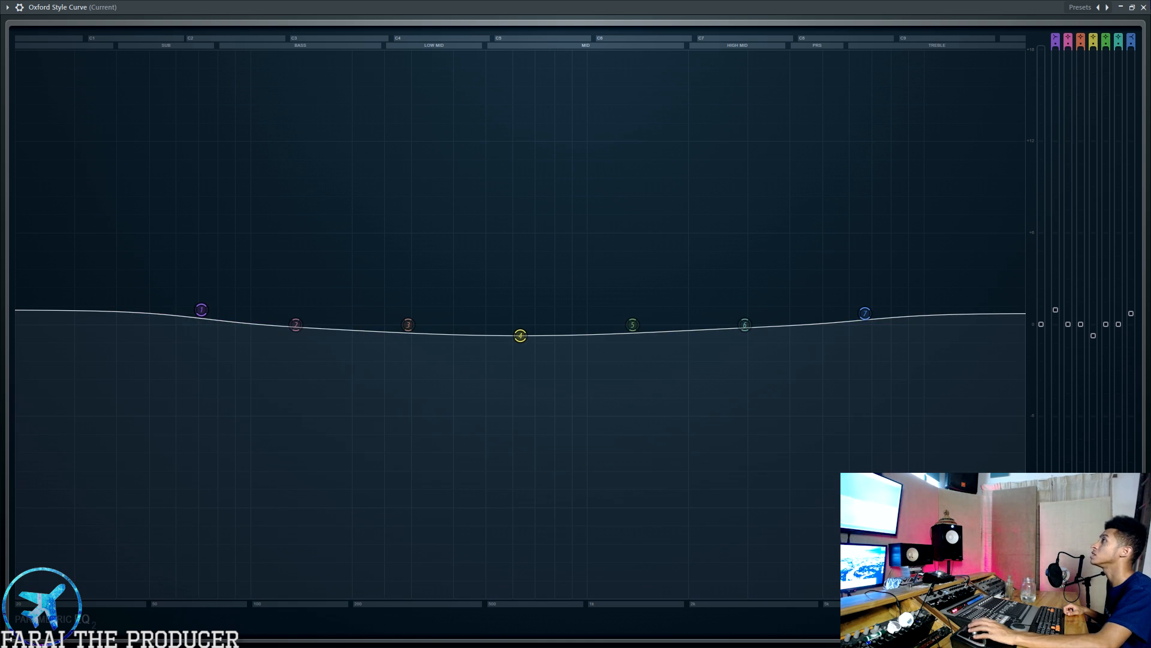
left_click(1132, 8)
left_click_drag(549, 208, 570, 220)
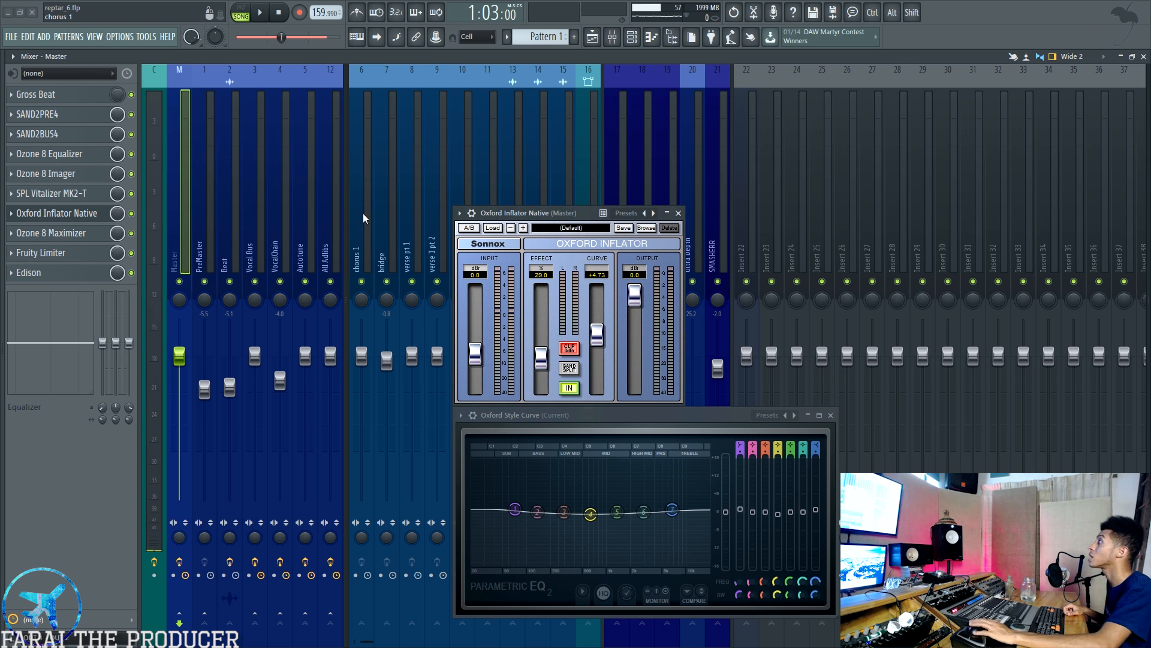
Play the song with the Oxford Inflator Native disabled and again with it enabled to compare, and stop playback.
left_click(132, 214)
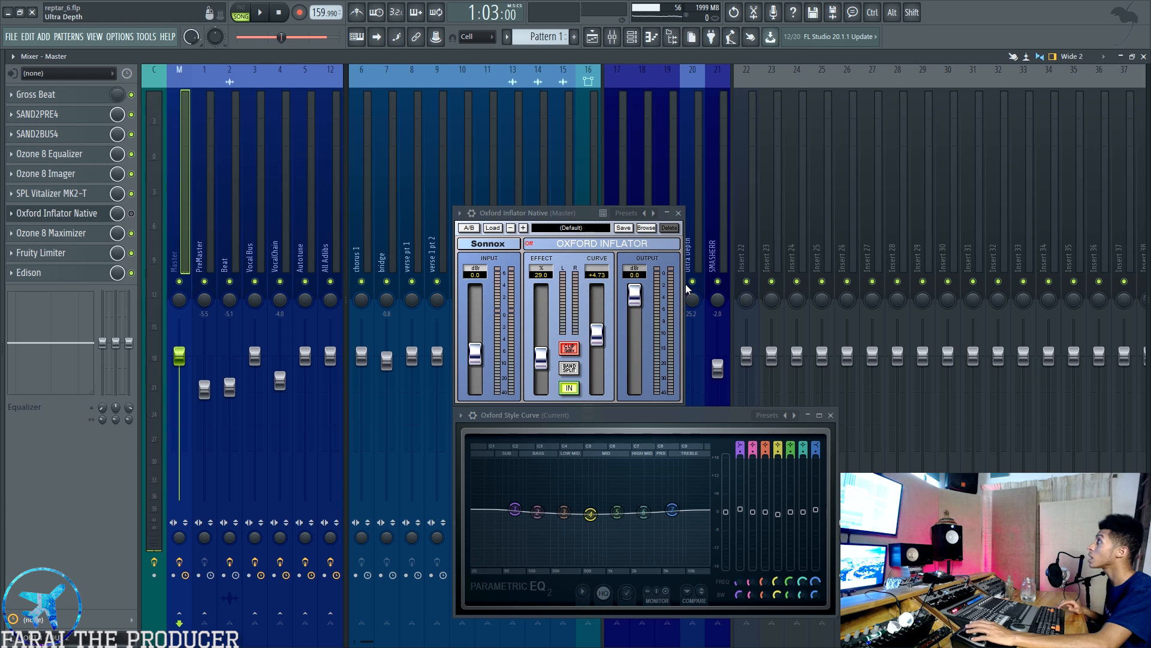
key("space")
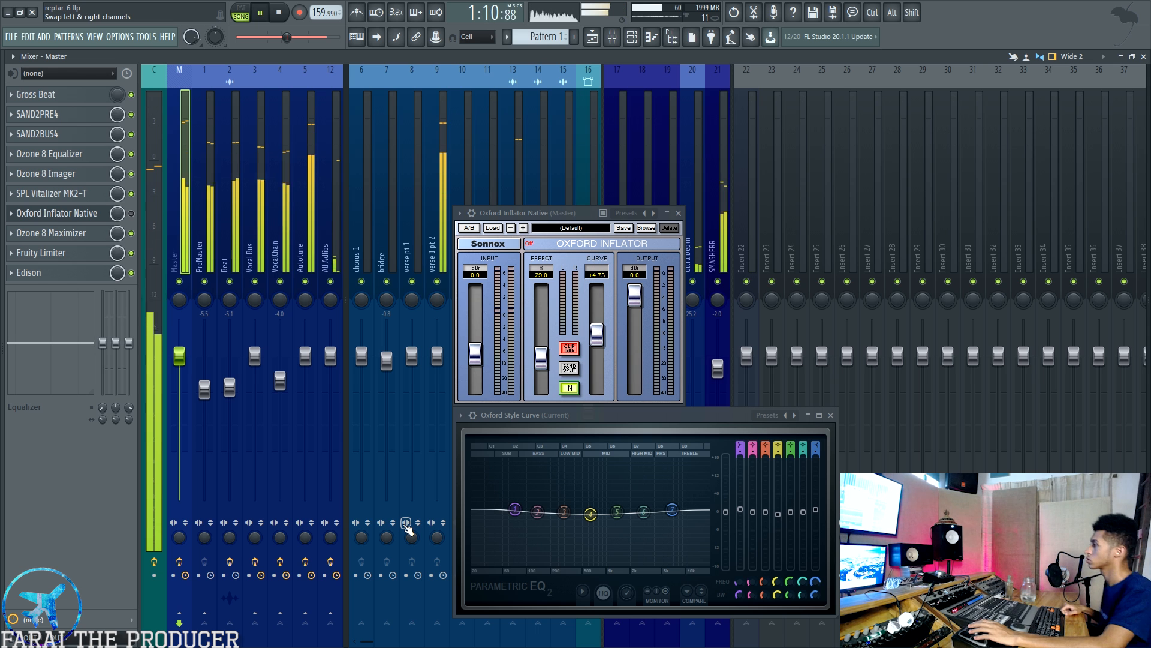
key("space")
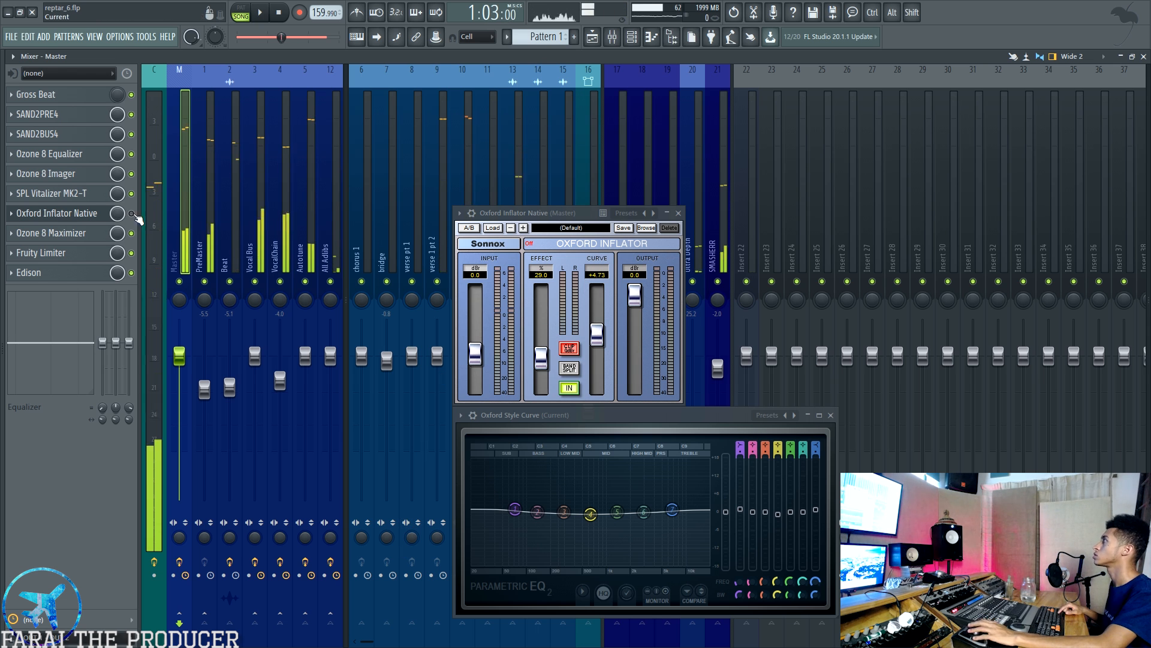
key("space")
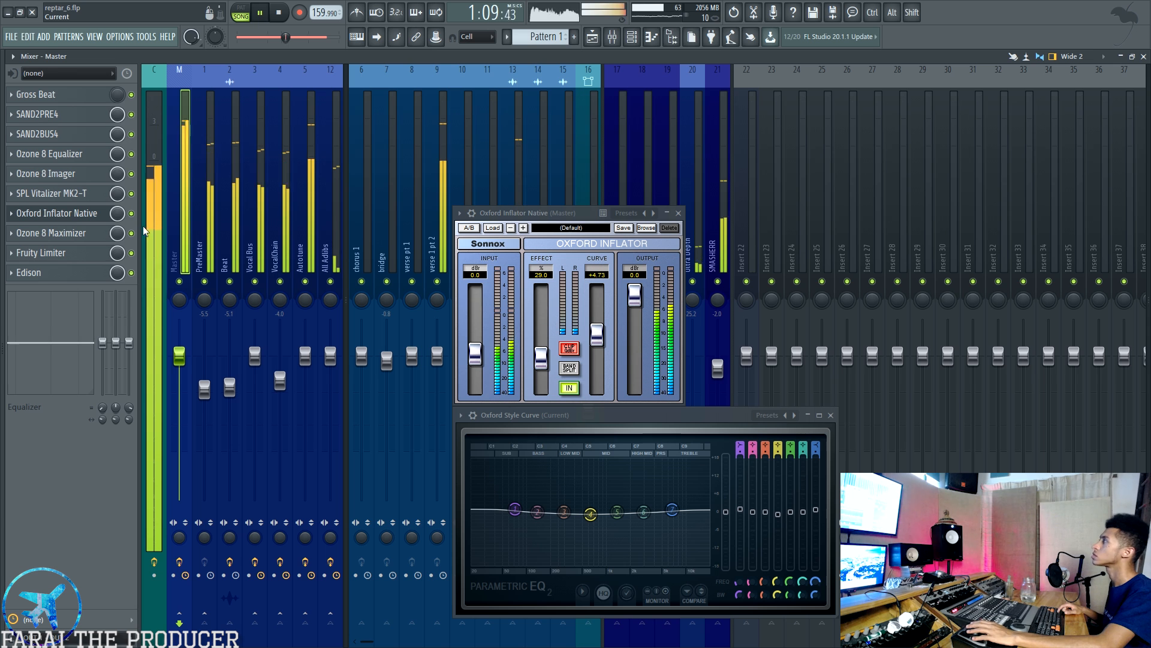
key("space")
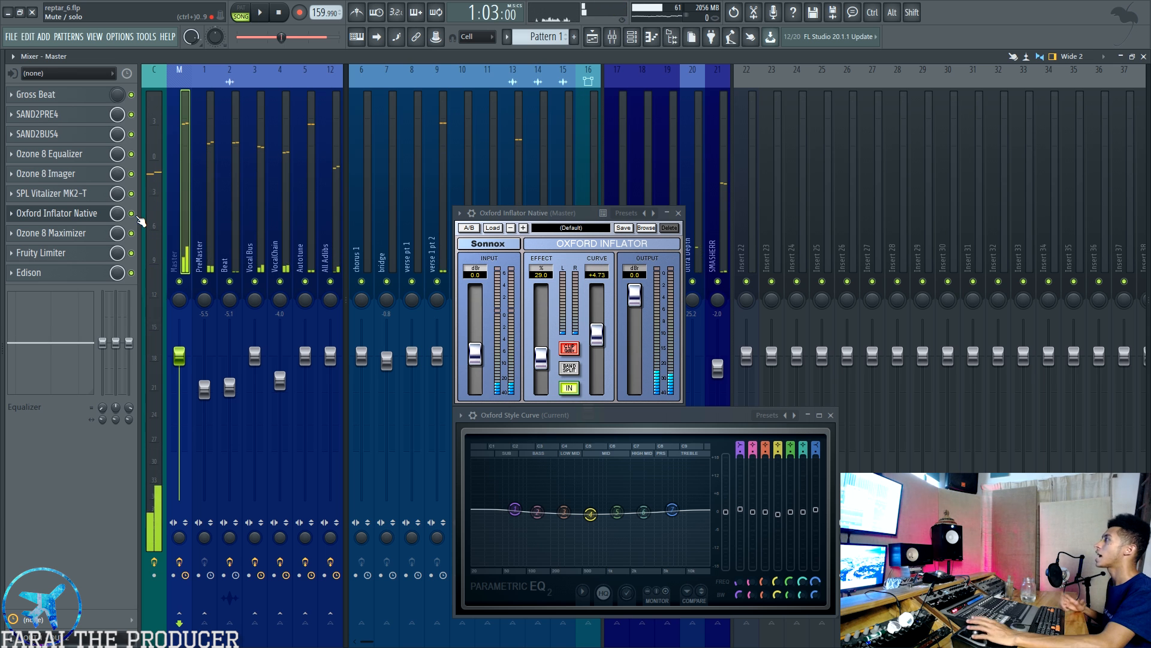
Close the Oxford Inflator Native and open the Ozone 8 Maximizer from the Master track.
left_click_drag(503, 213, 581, 216)
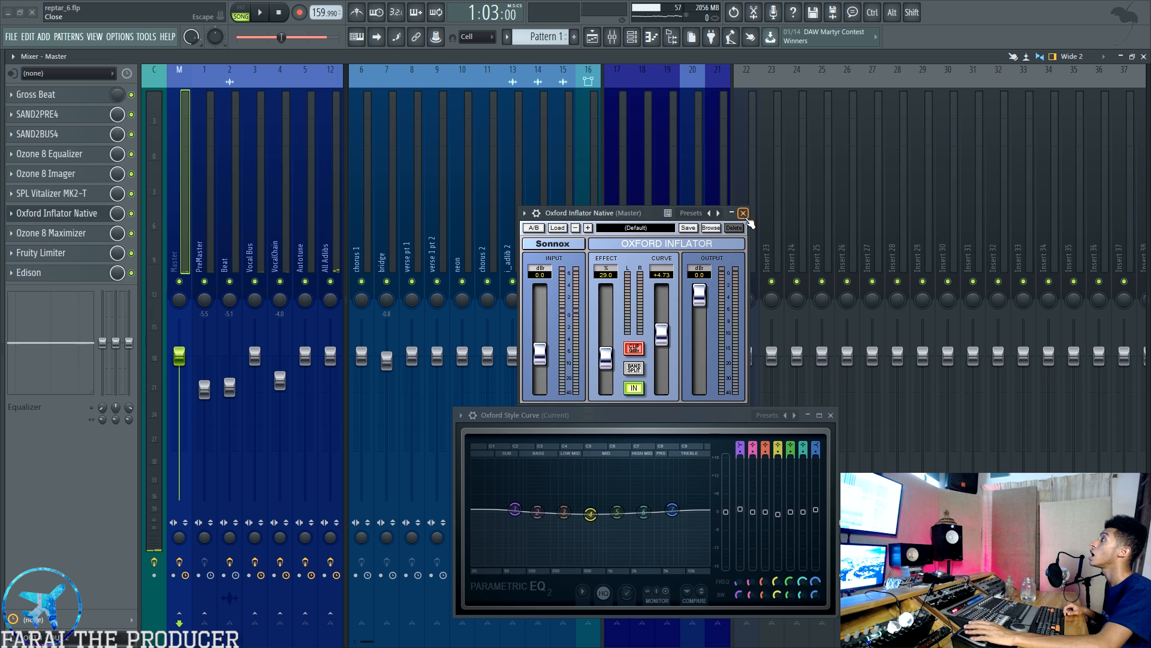
left_click(748, 217)
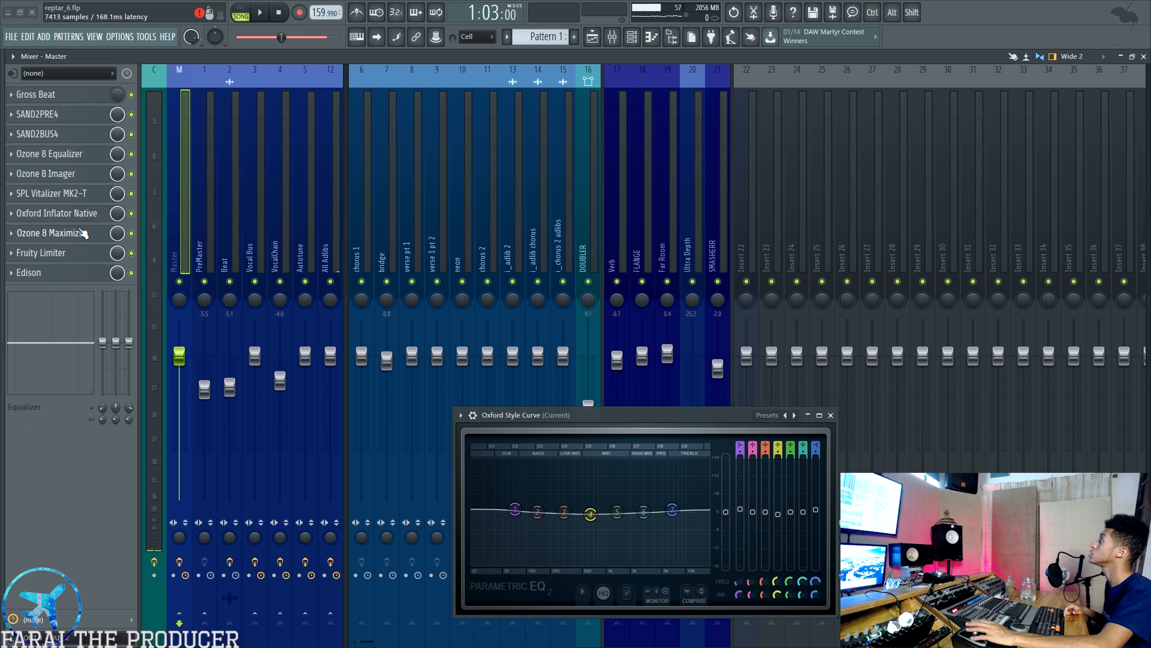
left_click(83, 233)
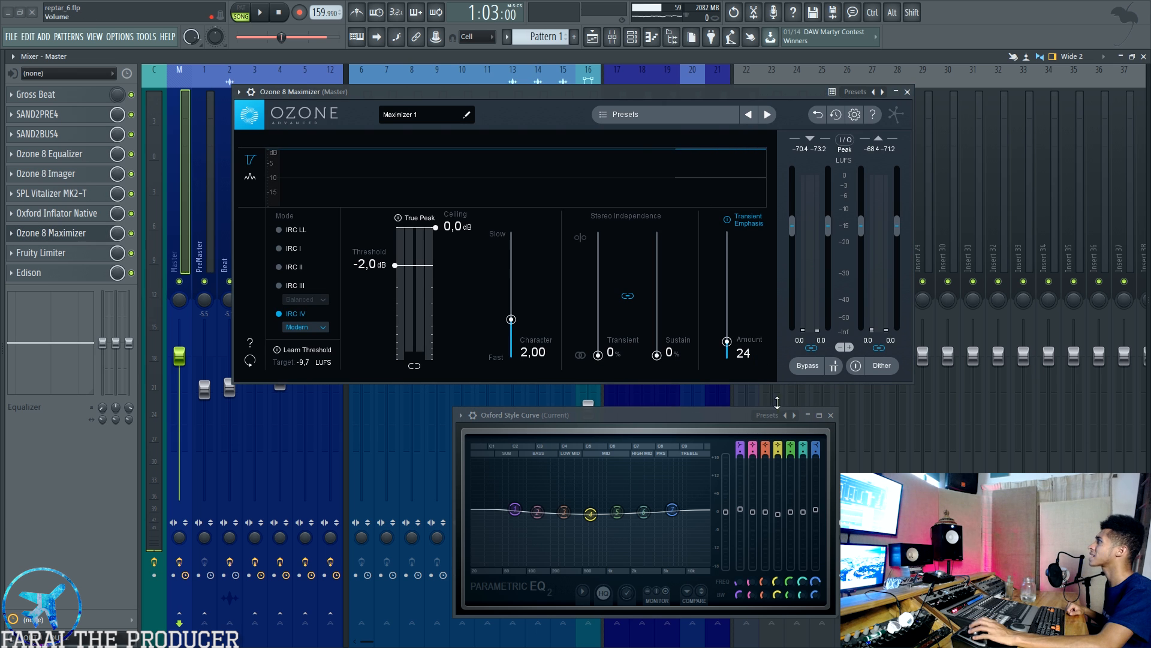
Close the Oxford Style Curve EQ, reposition the Ozone 8 Maximizer, and look through its IRC IV style options, leaving Modern selected.
left_click(831, 415)
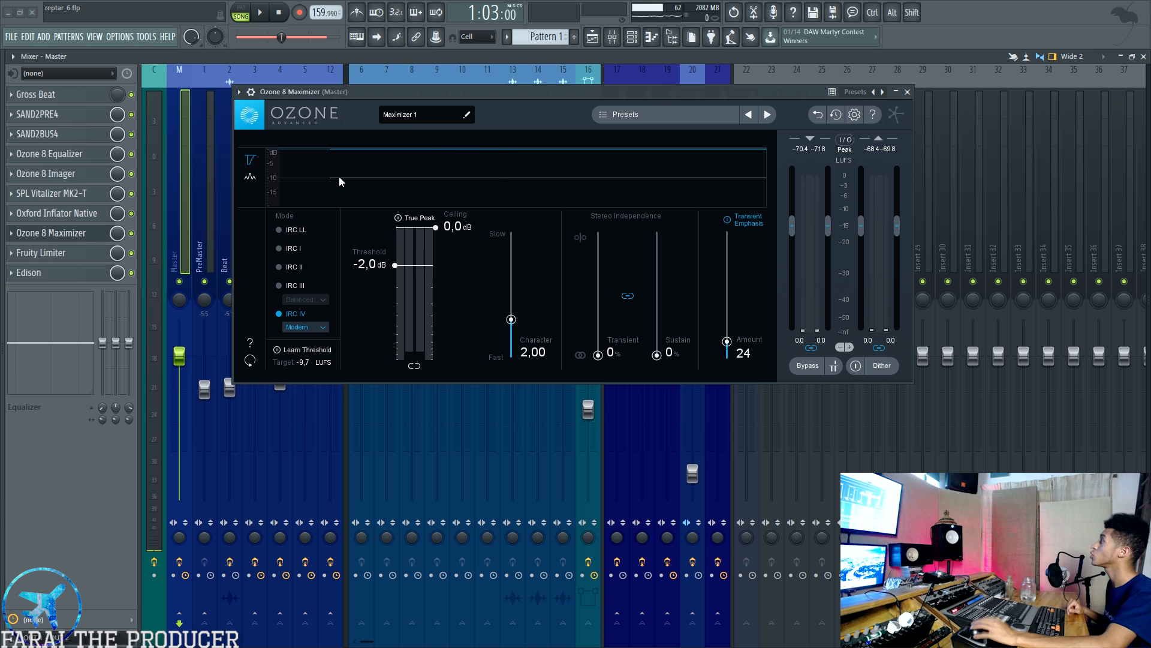
left_click_drag(368, 92, 396, 154)
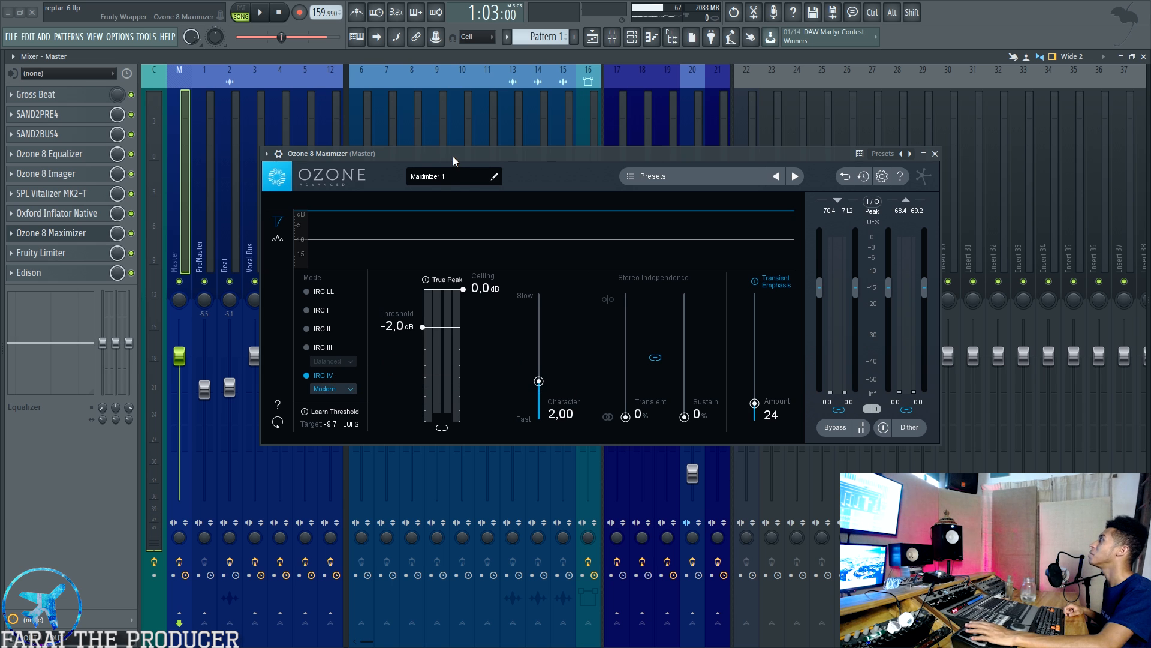
left_click_drag(455, 155, 465, 190)
left_click(349, 425)
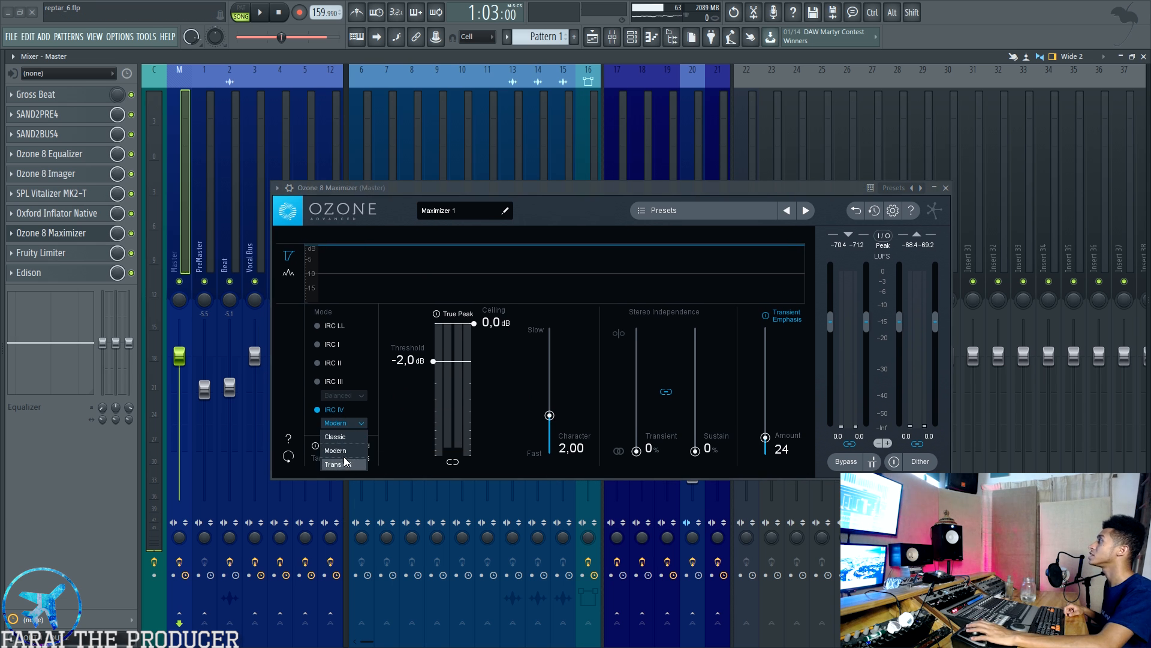
left_click(288, 407)
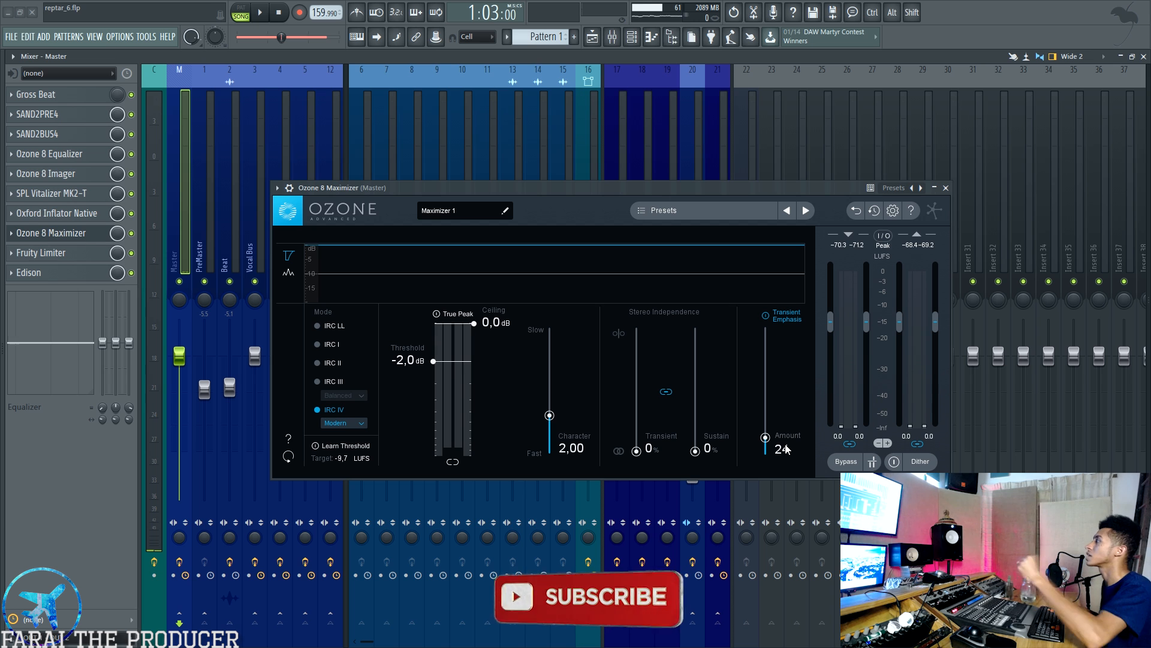
Open the Fruity Limiter from the Master track, move the Maximizer clear of it, check the limiter's ceiling control, and close the limiter.
left_click(55, 253)
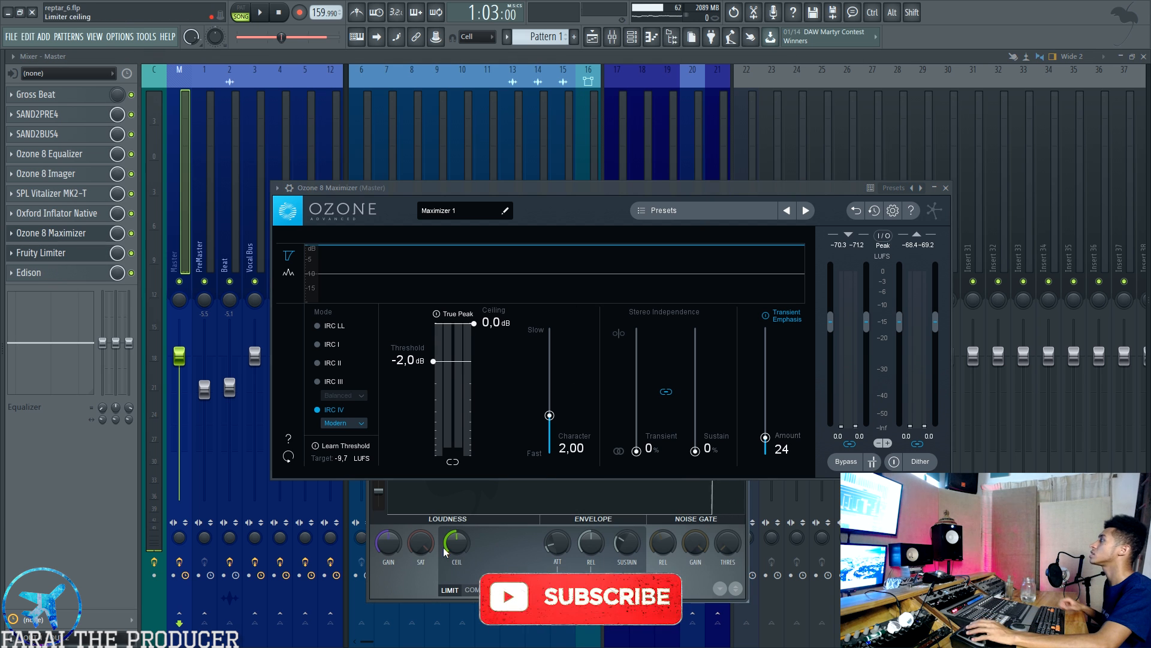
left_click_drag(753, 186, 754, 118)
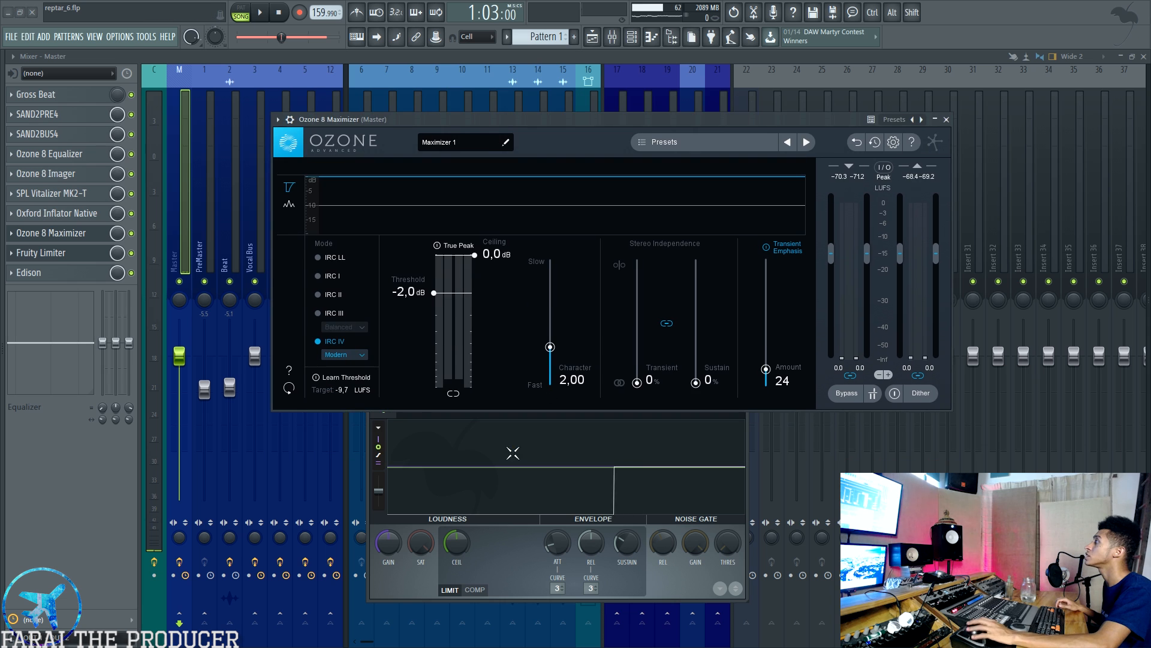
left_click_drag(457, 546, 457, 552)
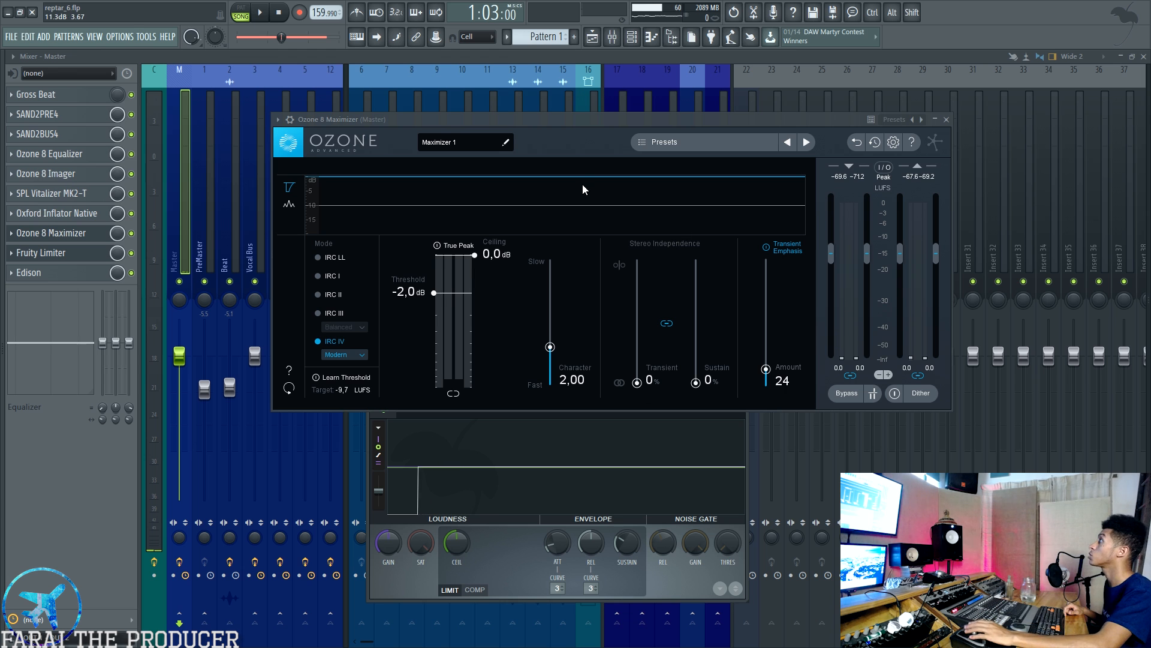
left_click_drag(561, 118, 556, 87)
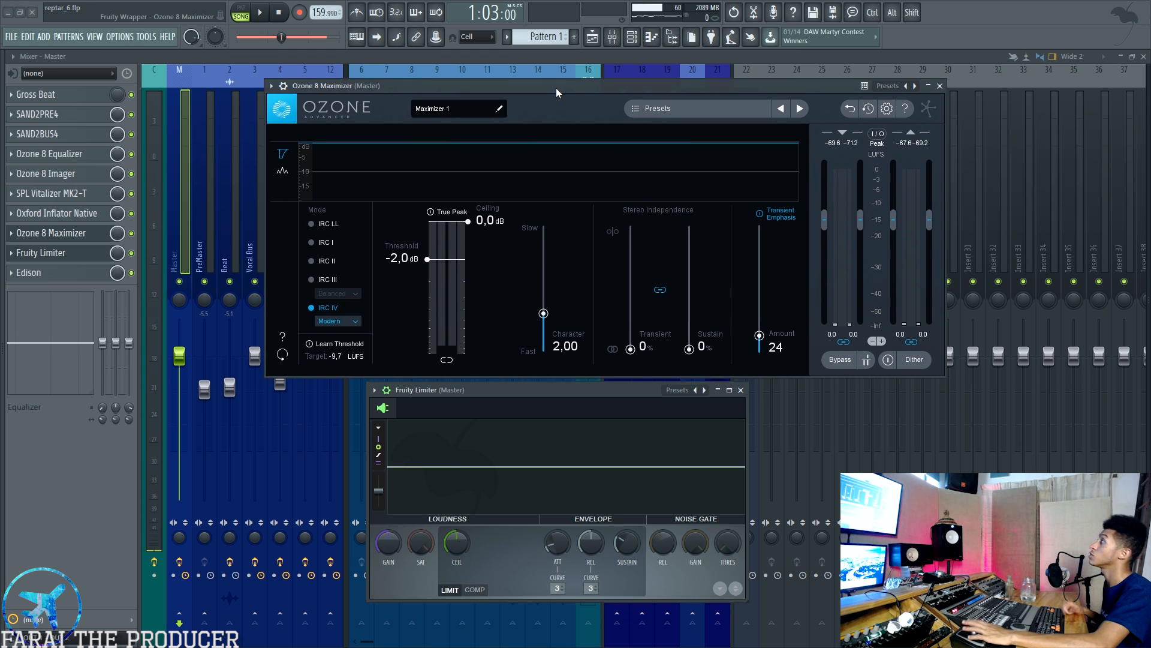
left_click(740, 391)
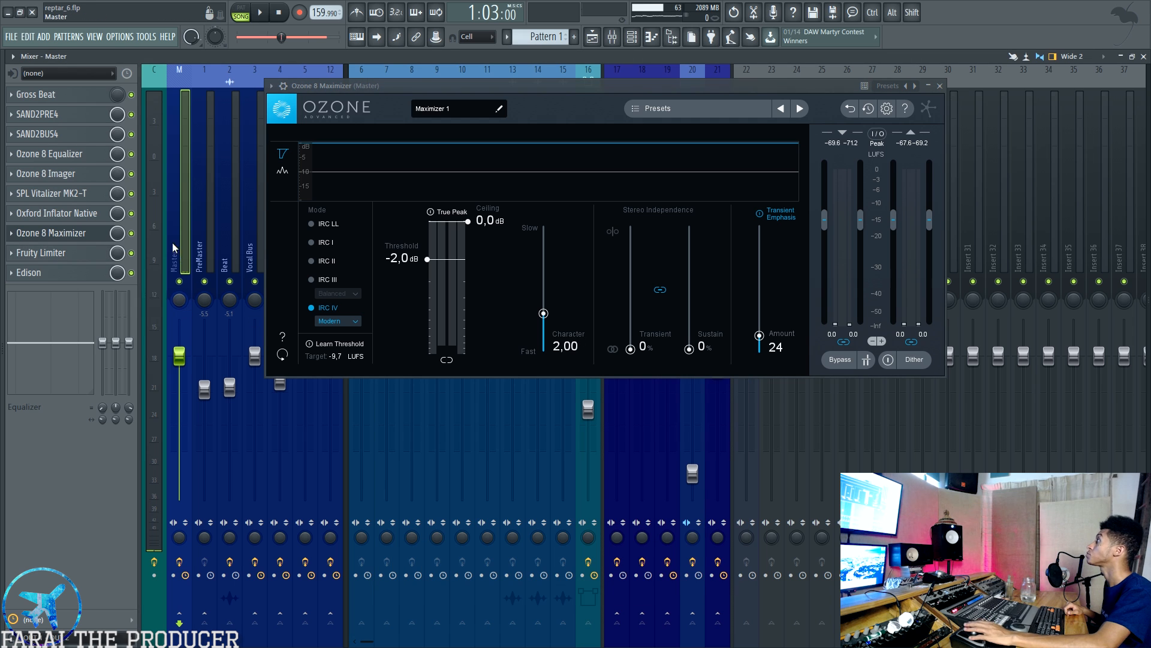
Open the W1 Limiter from the Current track, place it below the Maximizer to examine its settings, and close both plugin windows.
left_click(150, 155)
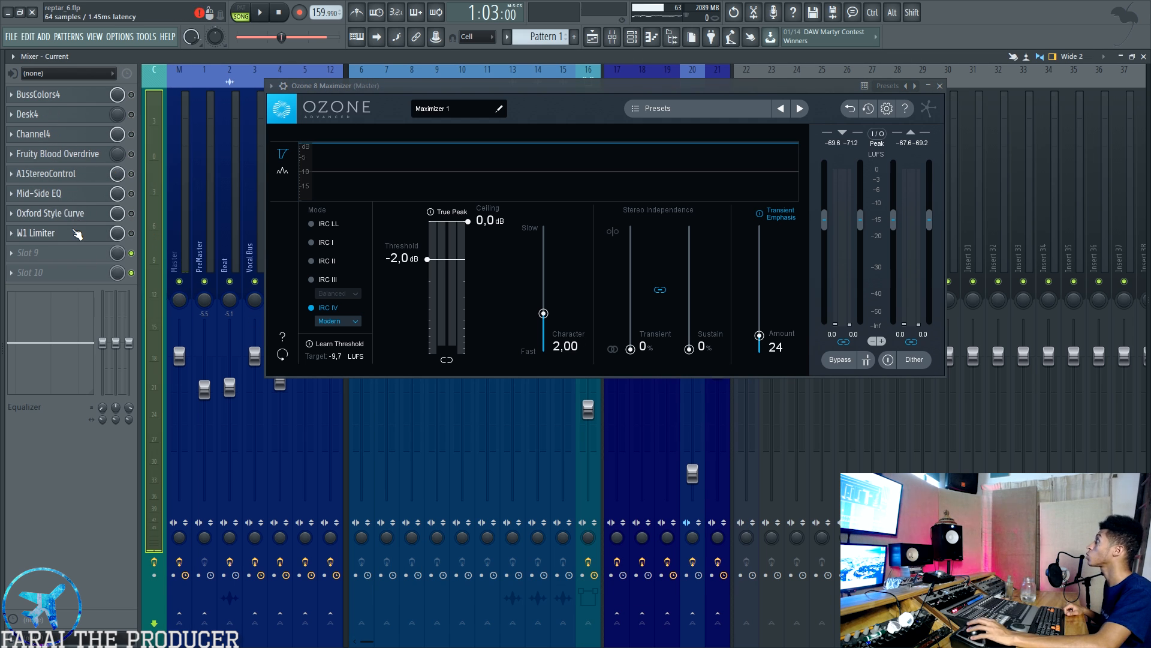
left_click(80, 234)
left_click_drag(444, 263, 513, 387)
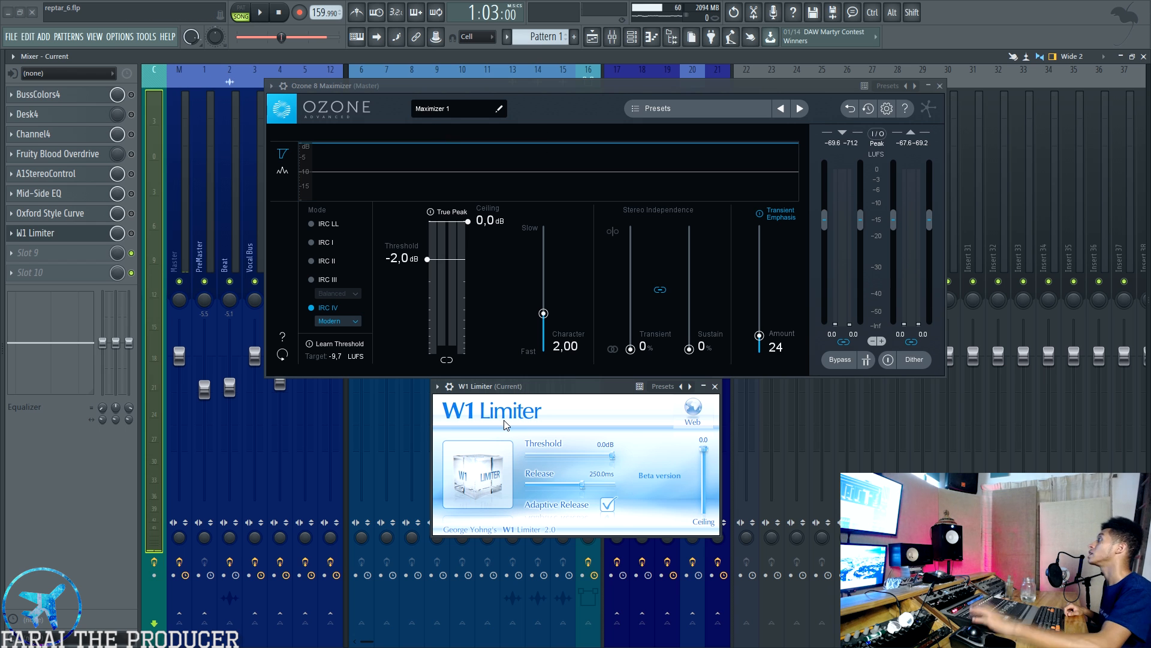
left_click_drag(563, 385, 562, 385)
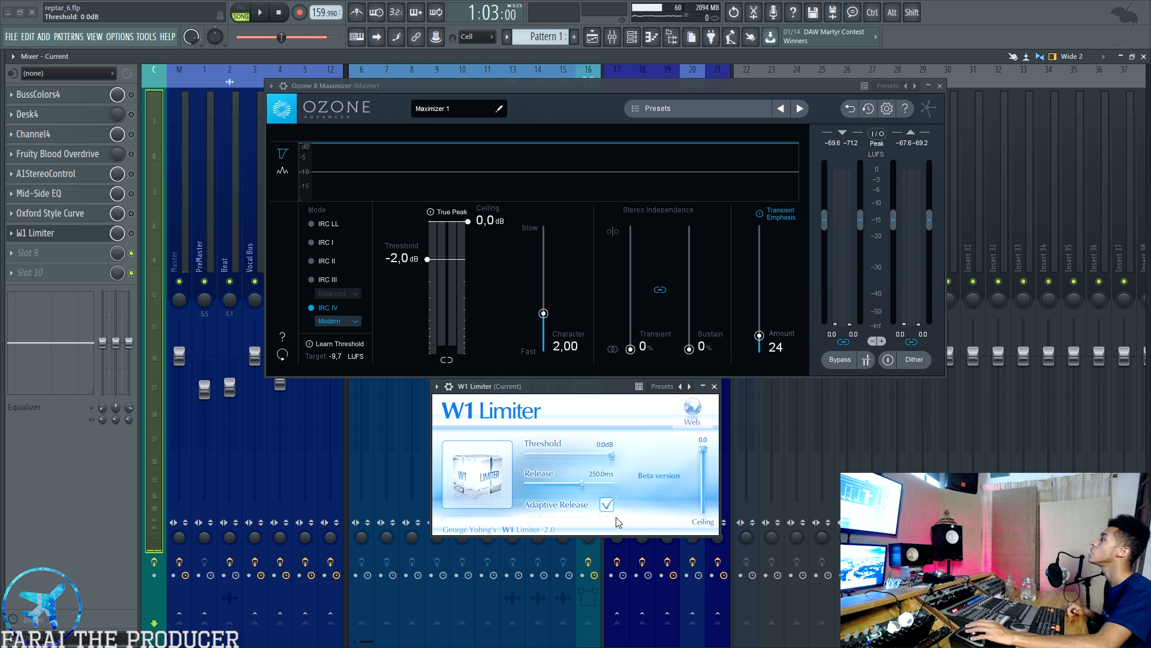
left_click(704, 388)
left_click(941, 87)
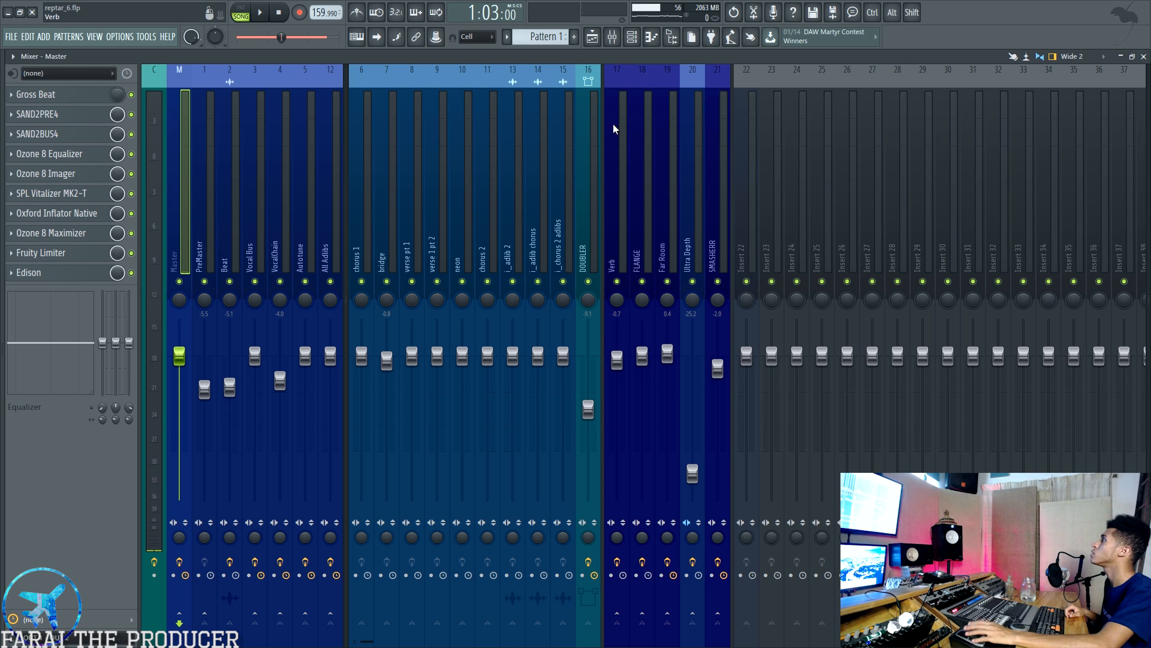
Show the playlist, play the song from the end of the bridge just before bar 33 into verse pt 1, and stop playback.
left_click(593, 37)
scroll(640, 286, "down", 3)
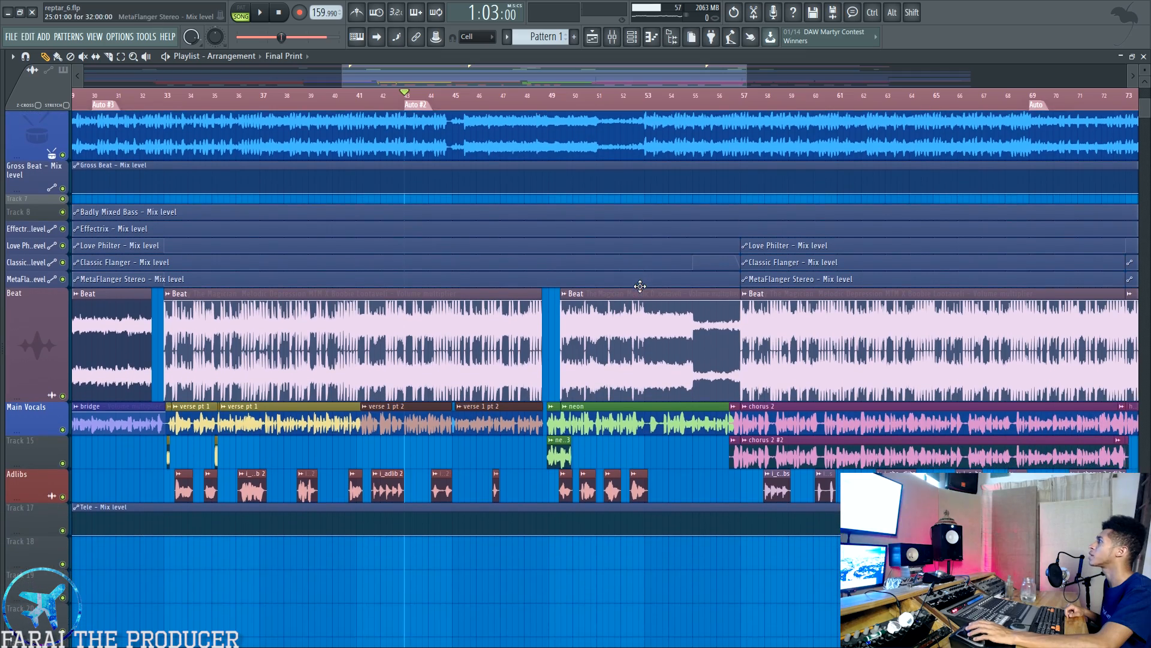
scroll(164, 100, "up", 5)
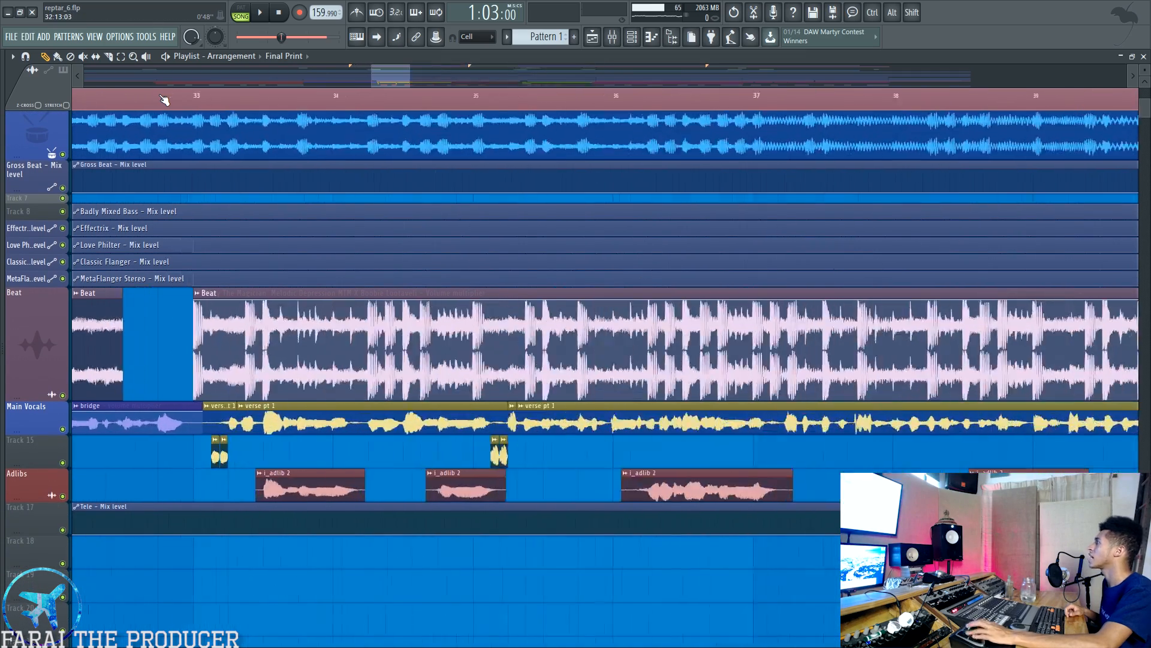
scroll(114, 105, "down", 3)
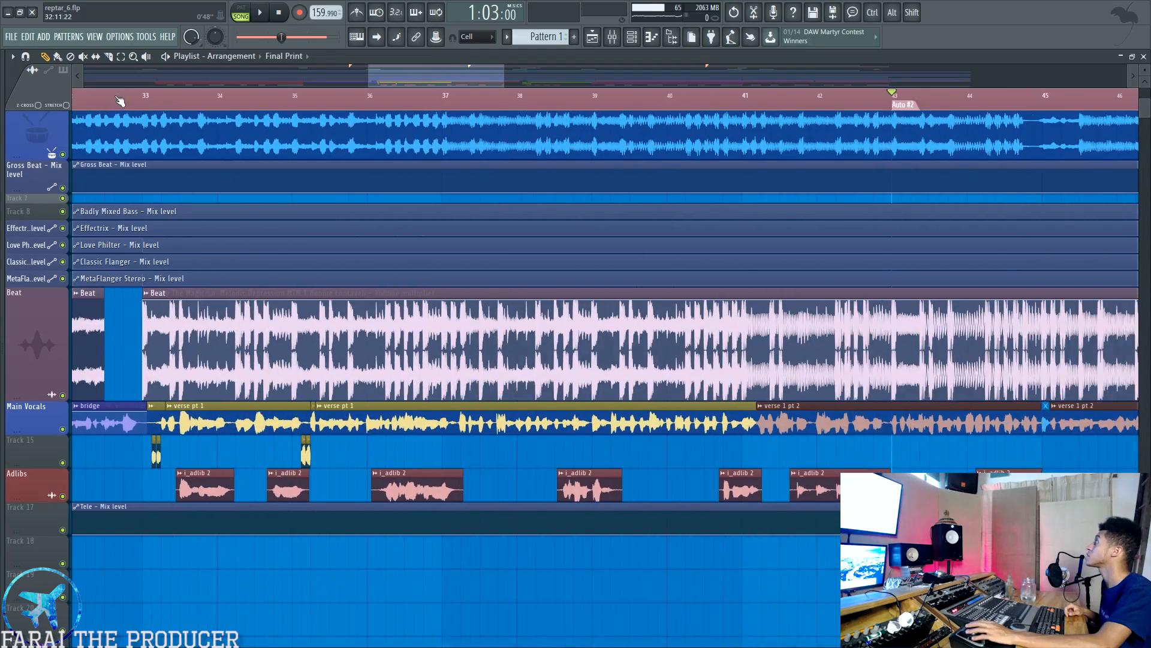
left_click(82, 102)
key("space")
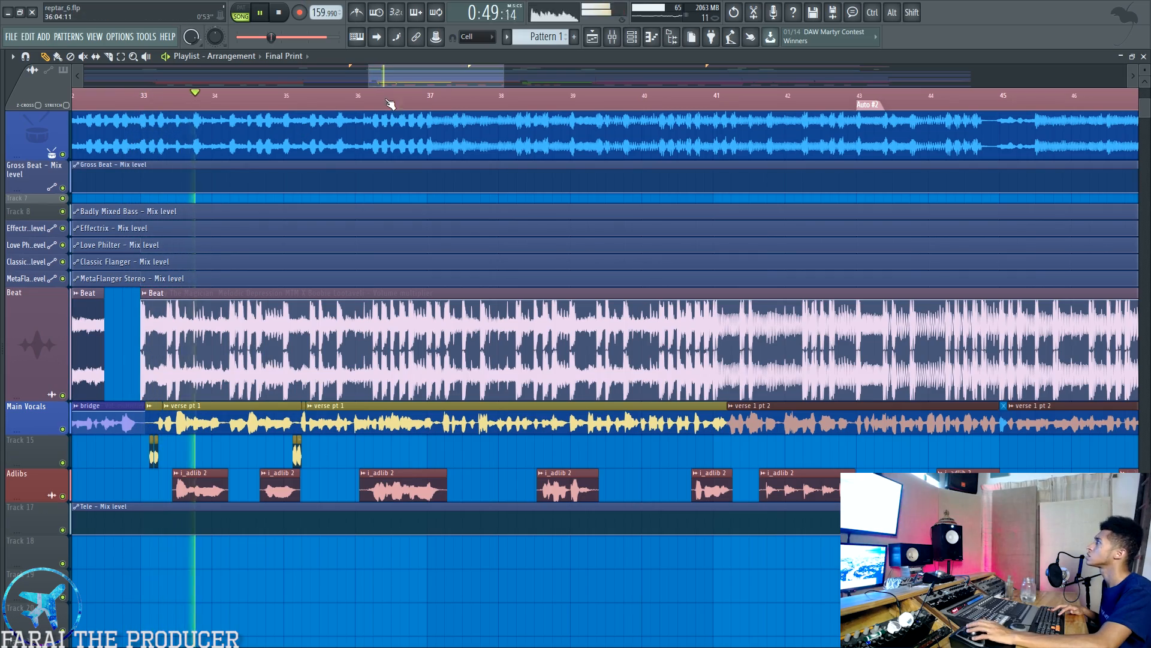
key("space")
scroll(844, 110, "down", 4)
scroll(864, 111, "down", 1)
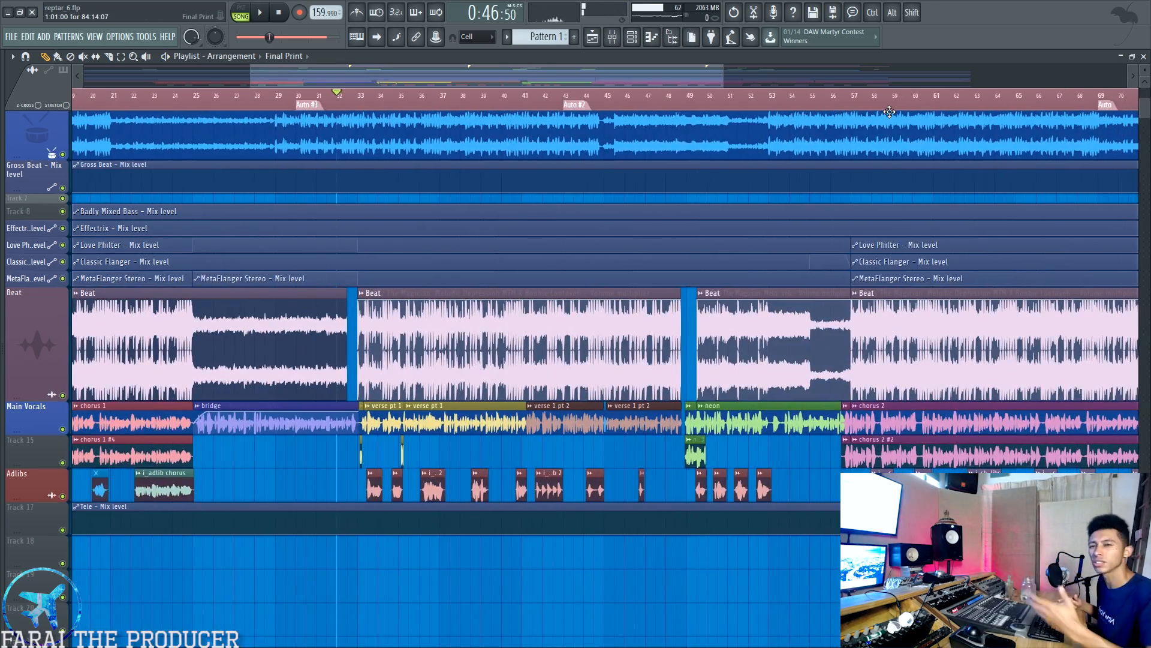
scroll(706, 114, "down", 3)
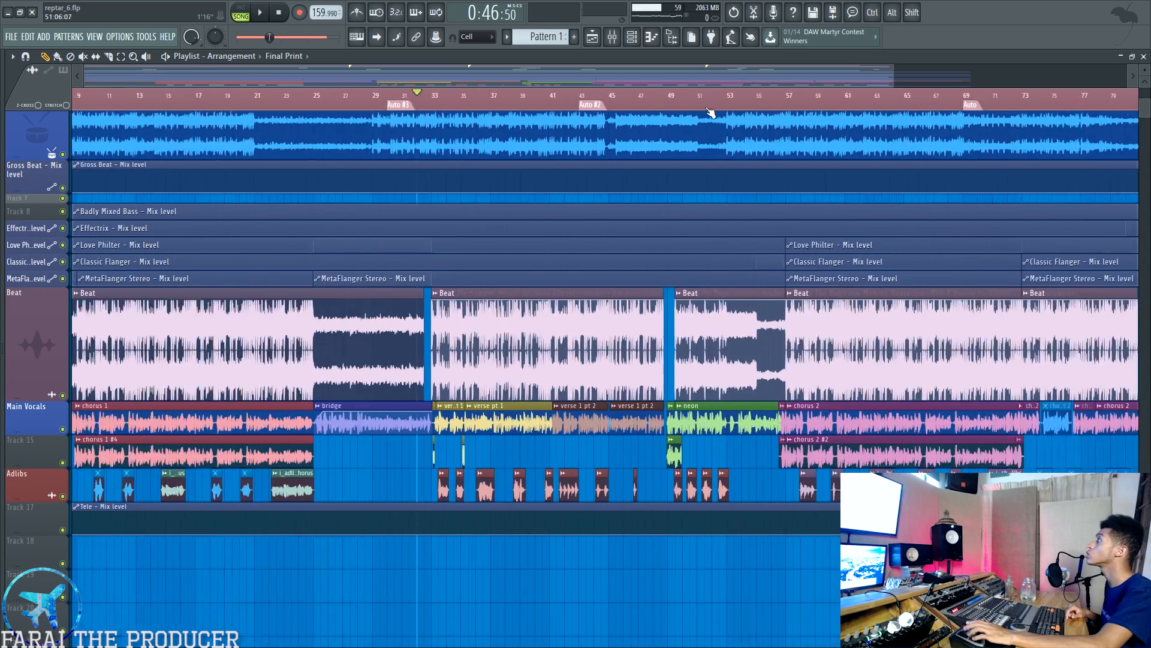